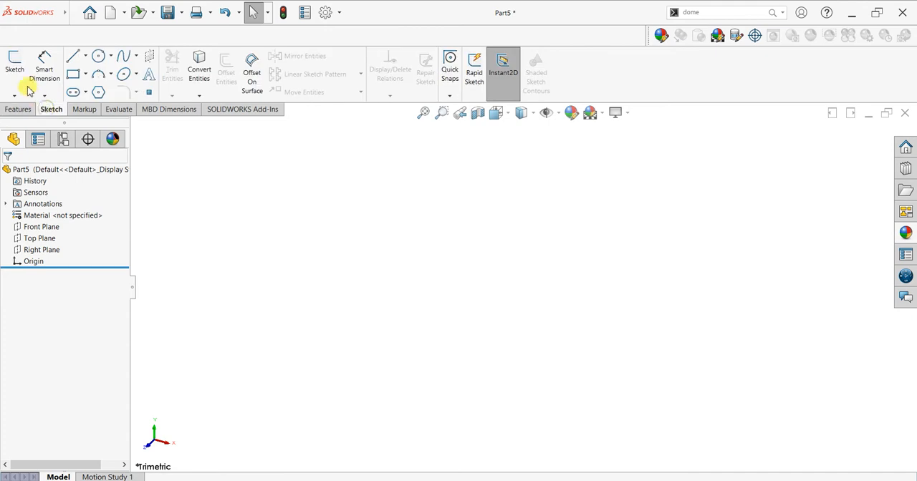
Start a sketch on the Front Plane and draw a horizontal construction centerline extending left from the origin.
{"action": "left_click", "coordinate": [15, 68]}
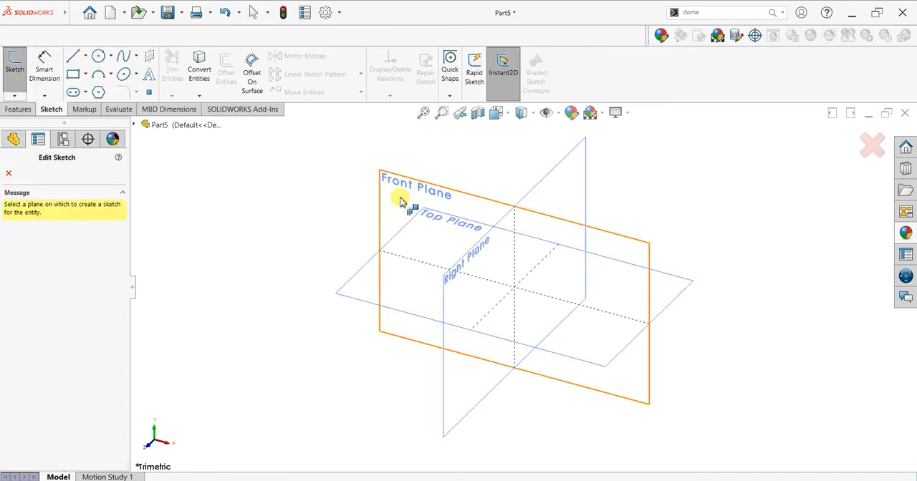
{"action": "left_click", "coordinate": [399, 202]}
{"action": "left_click", "coordinate": [84, 56]}
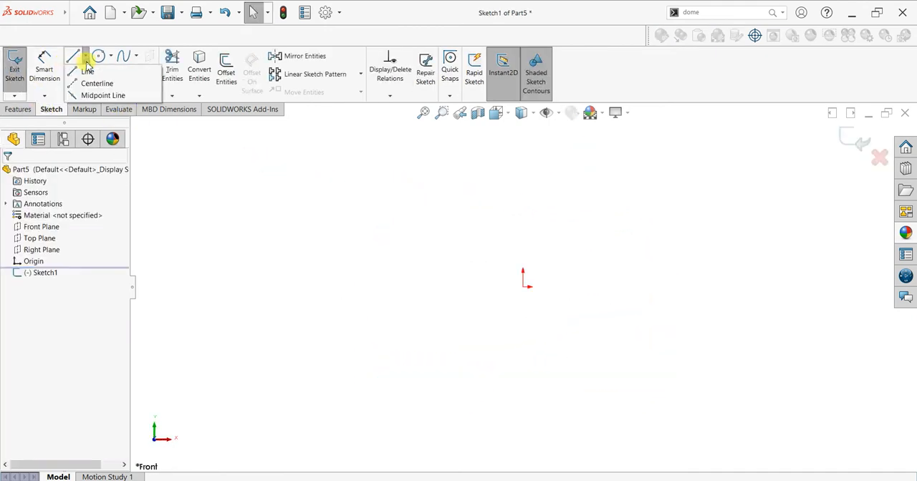
{"action": "left_click", "coordinate": [93, 79]}
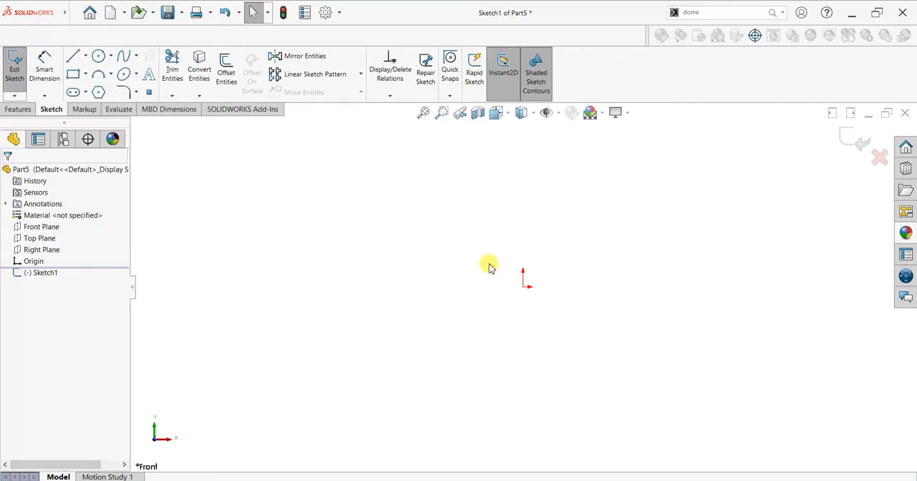
{"action": "left_click", "coordinate": [524, 287]}
{"action": "left_click", "coordinate": [280, 286]}
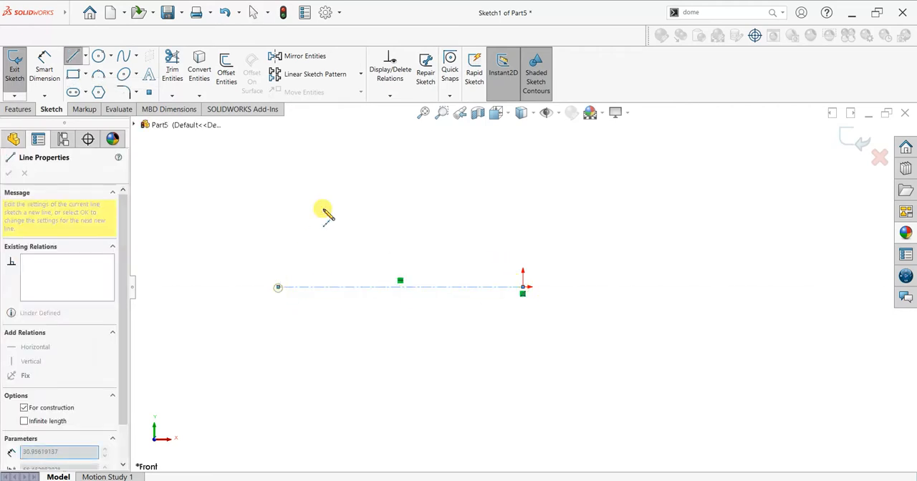
{"action": "right_click", "coordinate": [334, 207]}
{"action": "left_click", "coordinate": [338, 212]}
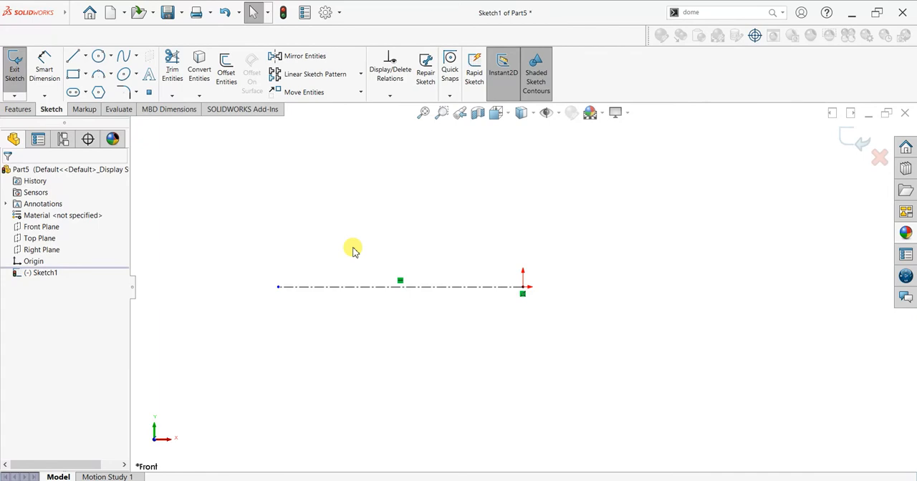
Draw the profile's left stepped shoulders from the centerline's left end, about 9 mm high at first, with horizontal lengths about 28 mm and 19 mm.
{"action": "scroll", "coordinate": [352, 251], "scroll_direction": "down", "scroll_amount": 1}
{"action": "left_click", "coordinate": [73, 57]}
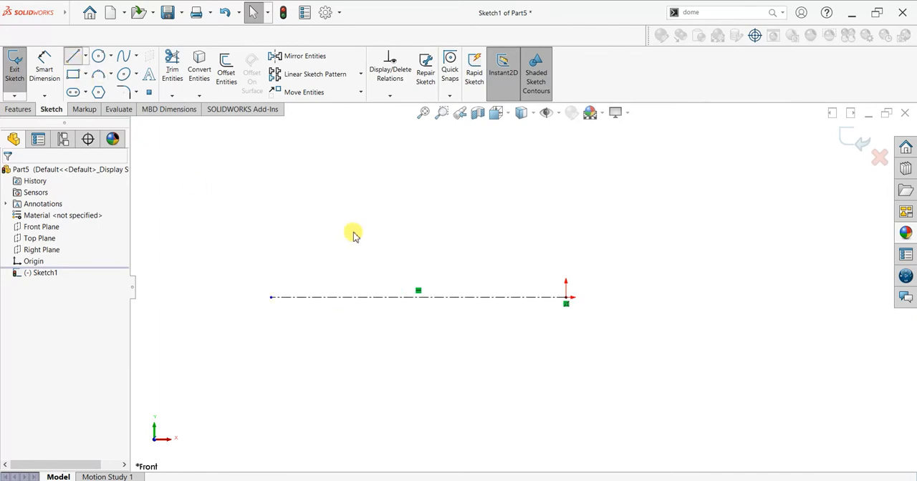
{"action": "scroll", "coordinate": [268, 315], "scroll_direction": "down", "scroll_amount": 2}
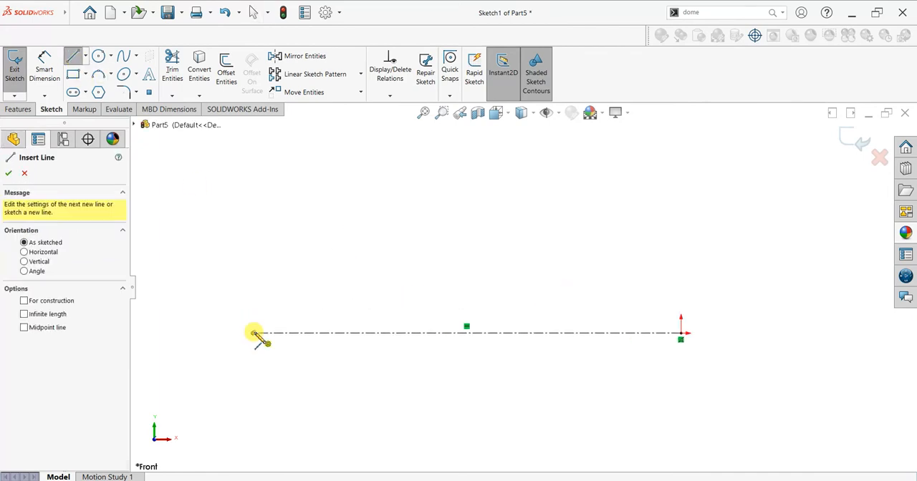
{"action": "left_click", "coordinate": [253, 333]}
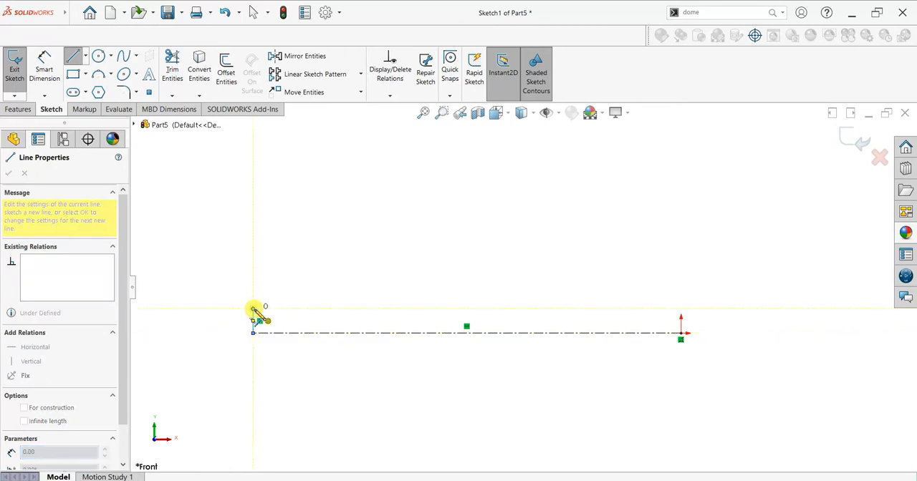
{"action": "left_click", "coordinate": [253, 308]}
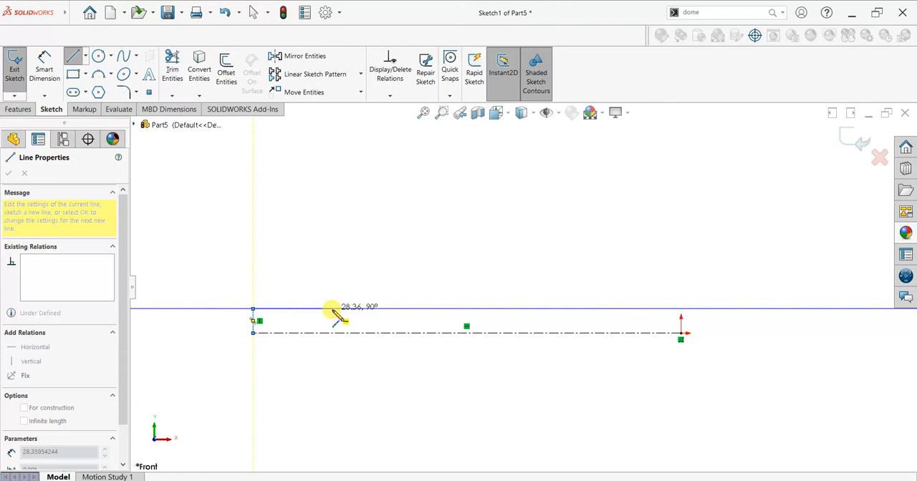
{"action": "left_click", "coordinate": [332, 309]}
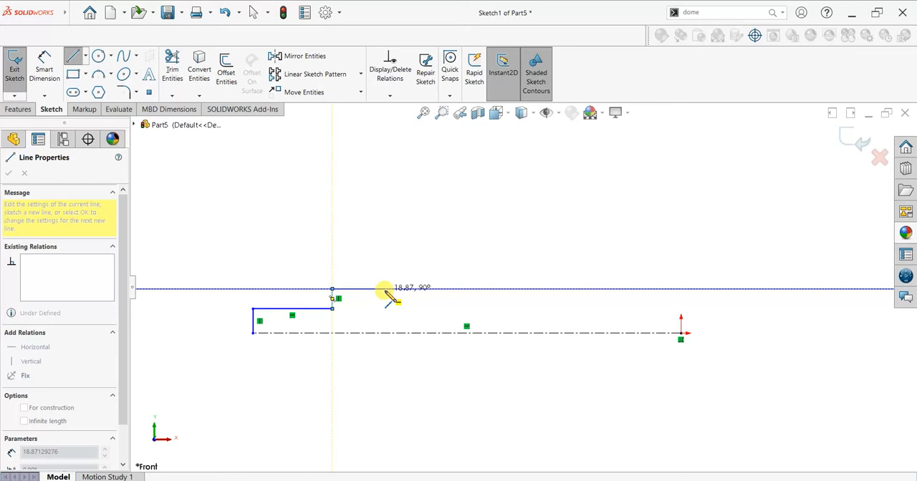
{"action": "left_click", "coordinate": [385, 288]}
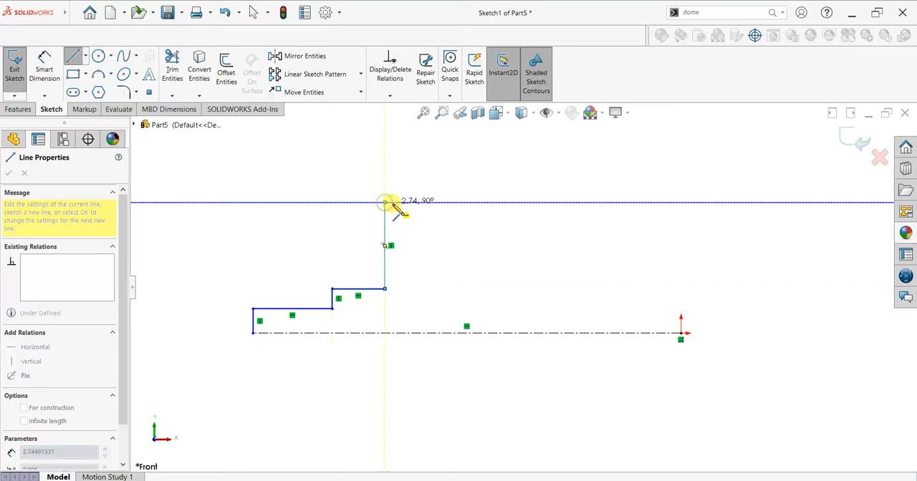
Continue the profile with a raised V-grooved rim, its left land about 3 mm, right land about 5 mm and right side about 31 mm high.
{"action": "left_click", "coordinate": [387, 203]}
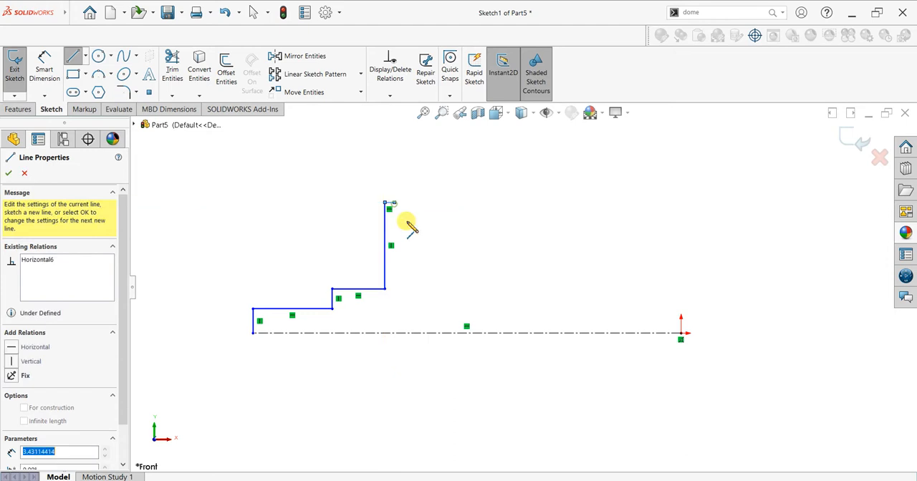
{"action": "left_click", "coordinate": [436, 259]}
{"action": "left_click", "coordinate": [448, 260]}
{"action": "left_click", "coordinate": [491, 203]}
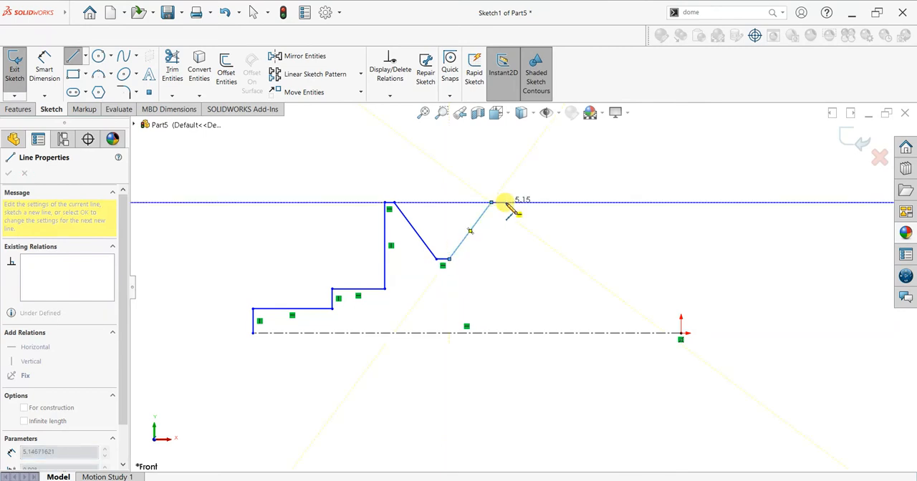
{"action": "left_click", "coordinate": [505, 204]}
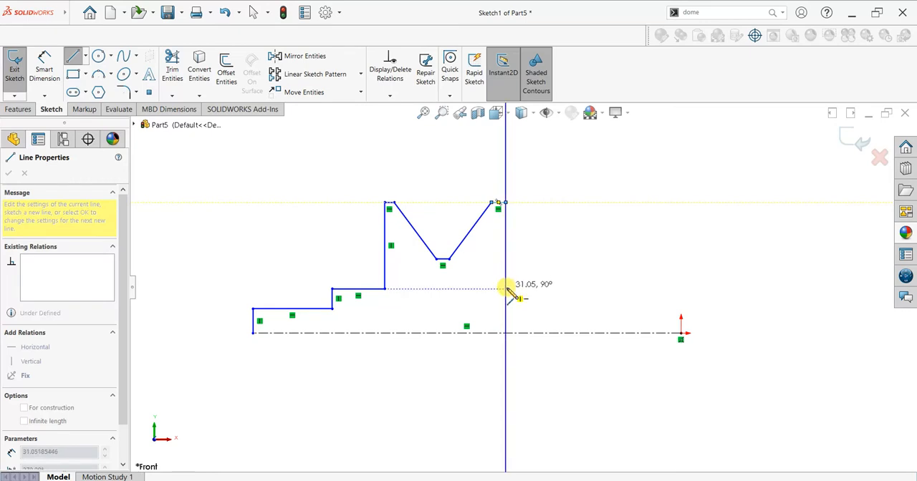
{"action": "left_click", "coordinate": [505, 289]}
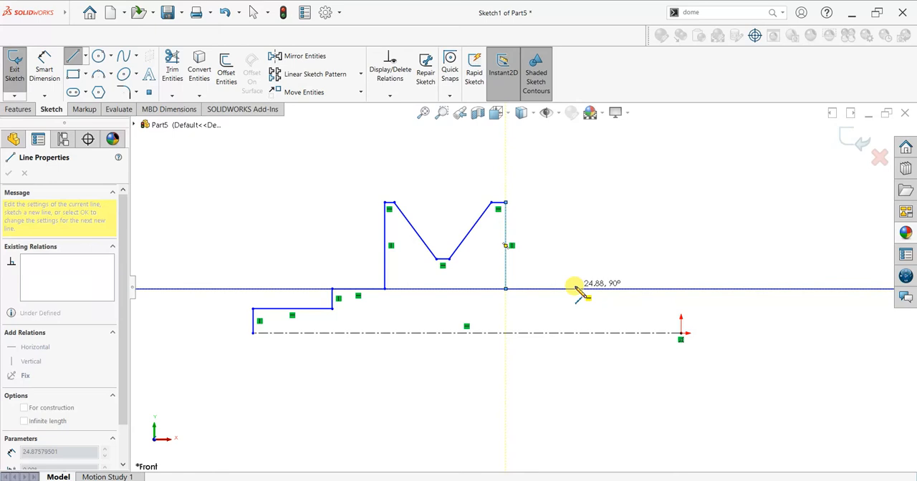
Finish the profile with three descending steps right of the rim, the first about 25 mm and the last about 15 mm long, ending at the origin.
{"action": "left_click", "coordinate": [575, 289]}
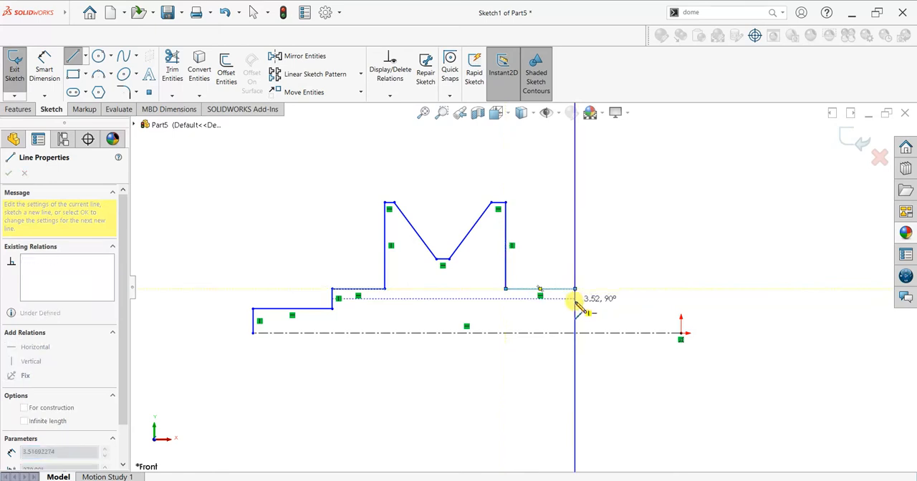
{"action": "left_click", "coordinate": [574, 305]}
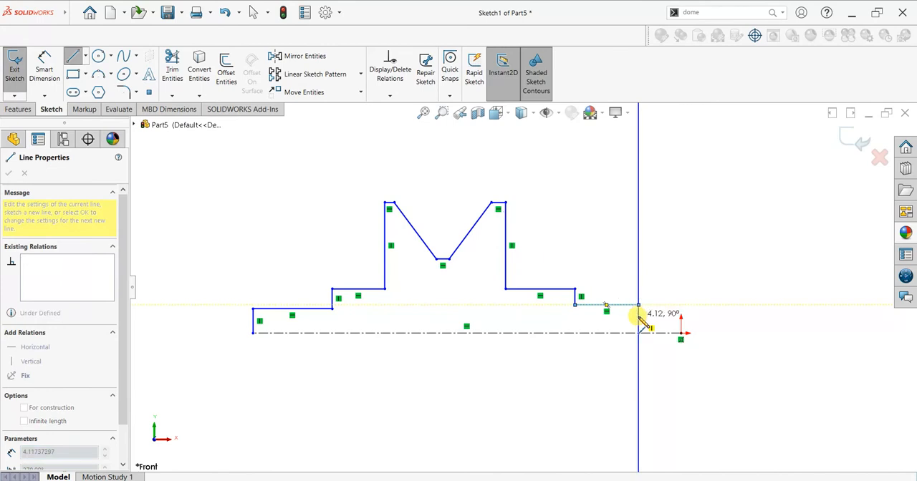
{"action": "left_click", "coordinate": [638, 316]}
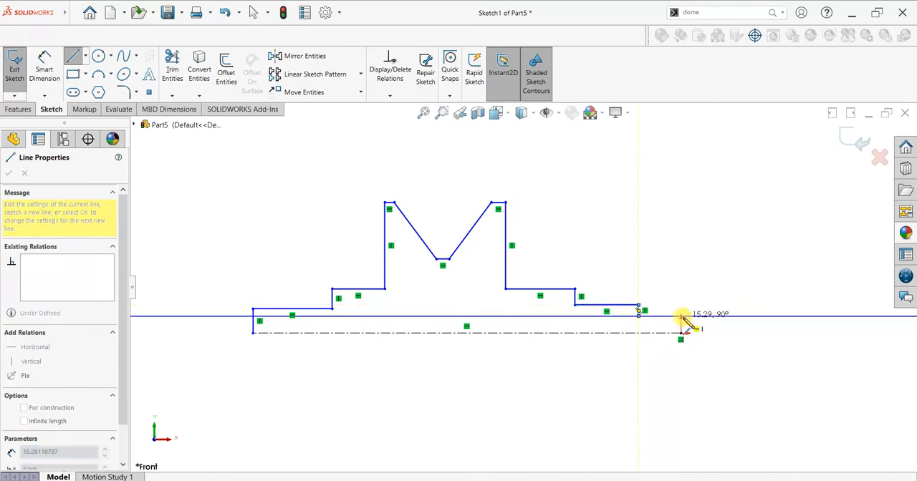
{"action": "left_click", "coordinate": [682, 317]}
{"action": "left_click", "coordinate": [681, 333]}
{"action": "key", "text": "Escape"}
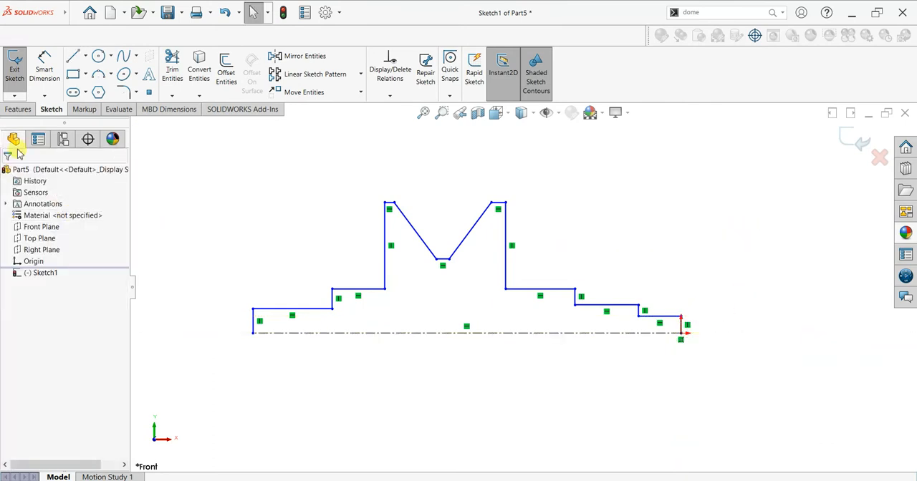
Dimension the profile's left end line to a height of 20 mm.
{"action": "left_click", "coordinate": [45, 66]}
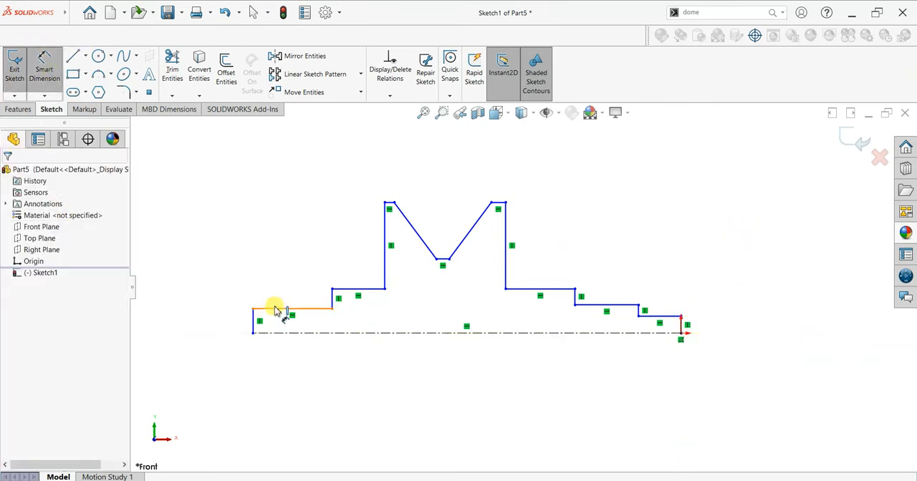
{"action": "left_click", "coordinate": [253, 318]}
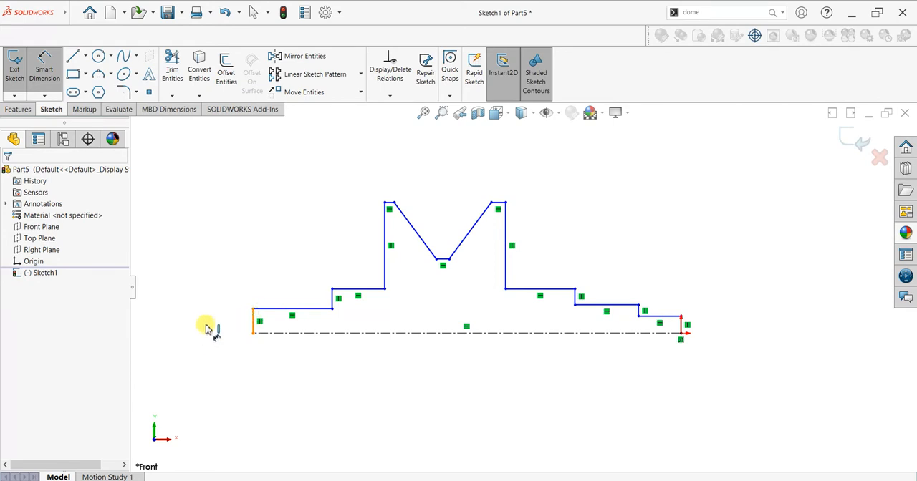
{"action": "left_click", "coordinate": [206, 324]}
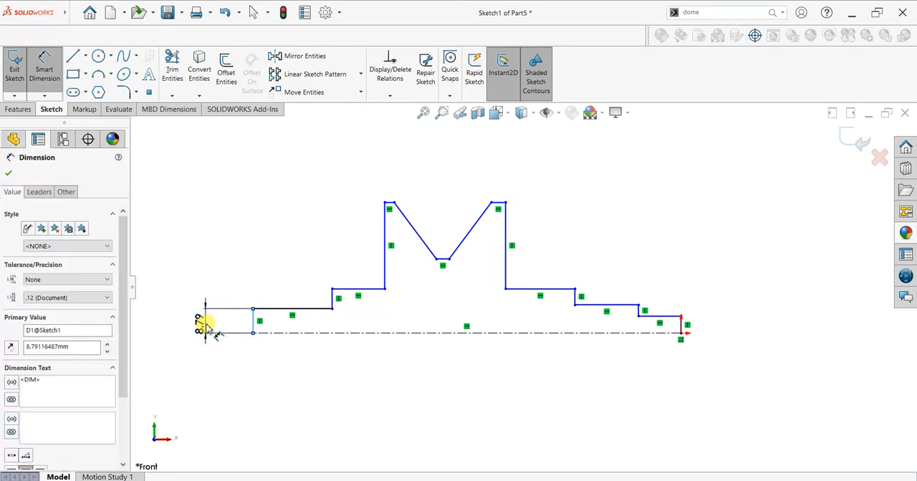
{"action": "type", "text": "20"}
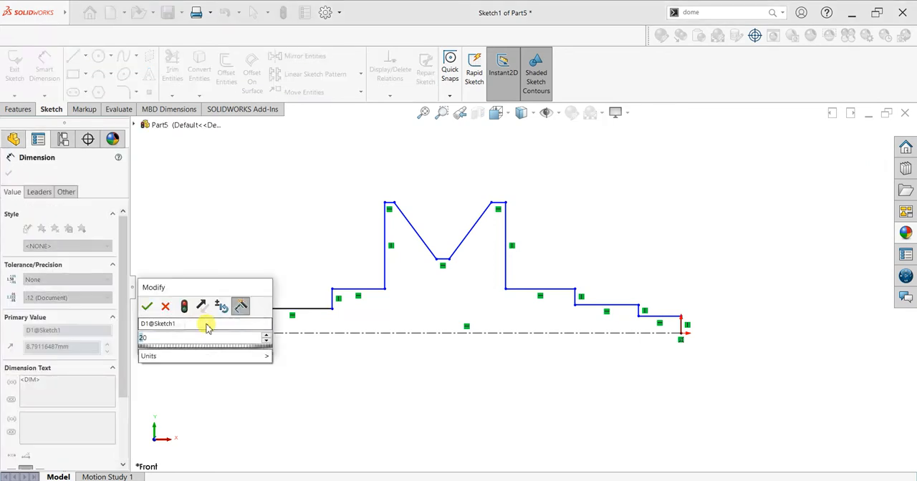
{"action": "key", "text": "Return"}
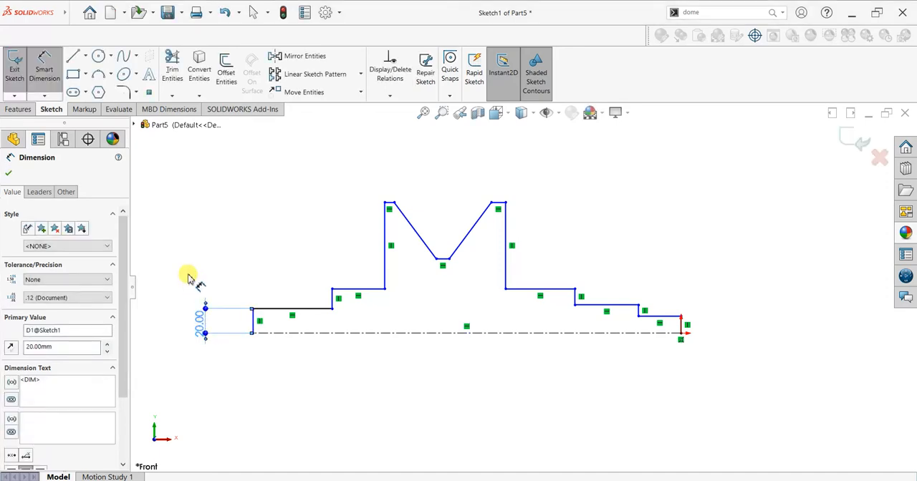
Dimension the distance from the second left step to the centerline as 70/2, giving 35 mm.
{"action": "left_click", "coordinate": [359, 290]}
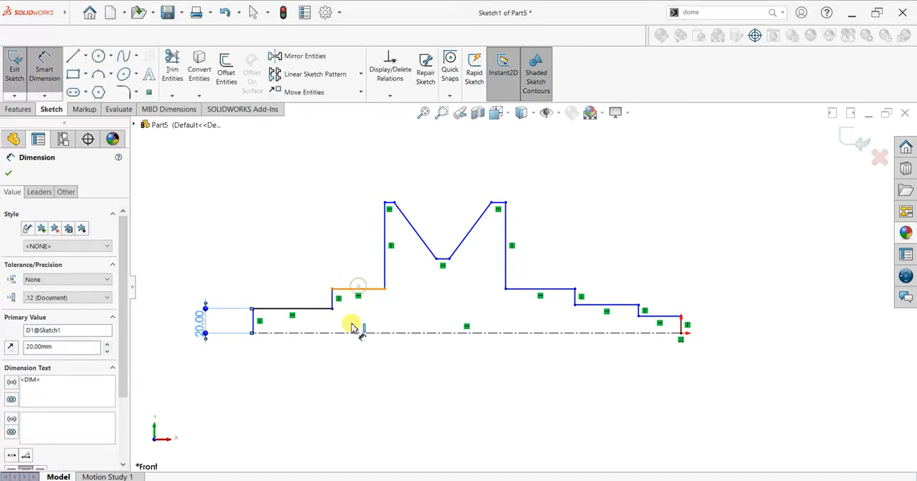
{"action": "left_click", "coordinate": [350, 332]}
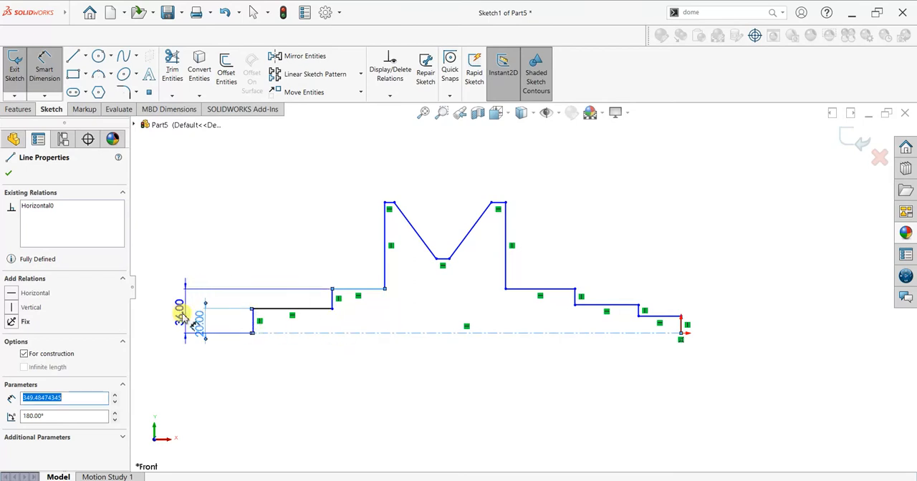
{"action": "left_click", "coordinate": [178, 320]}
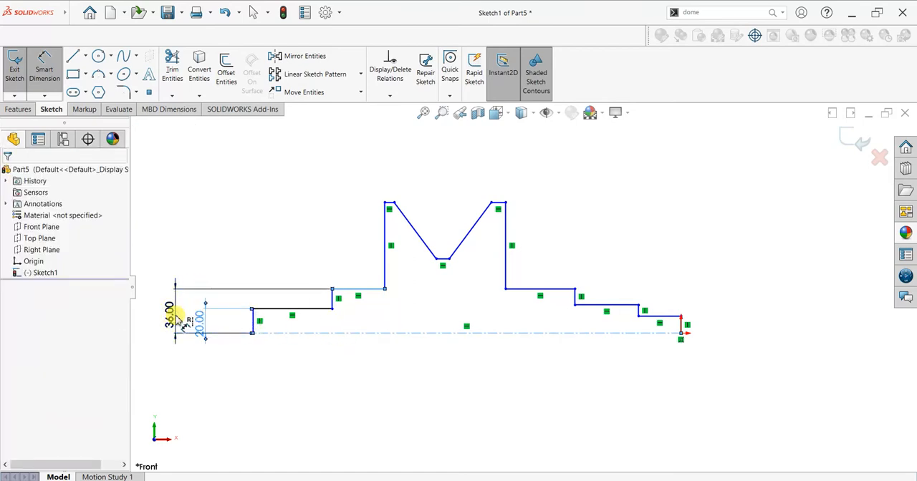
{"action": "type", "text": "20"}
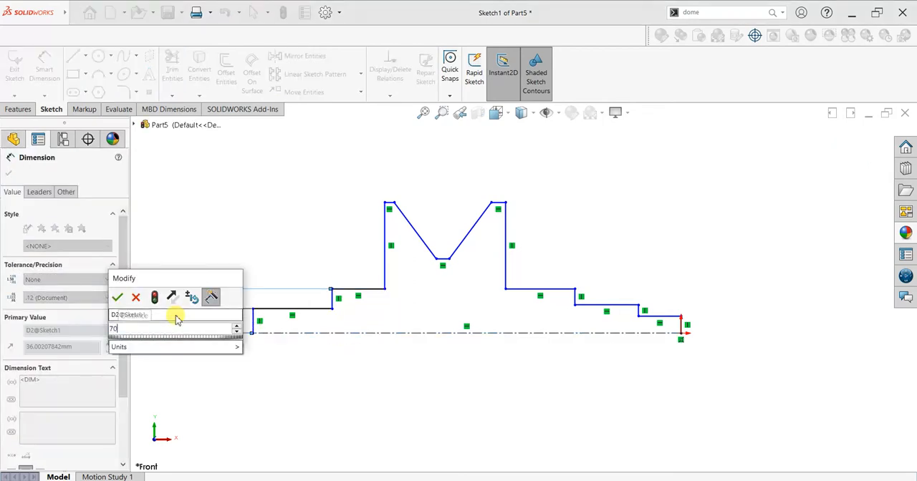
{"action": "key", "text": "Return"}
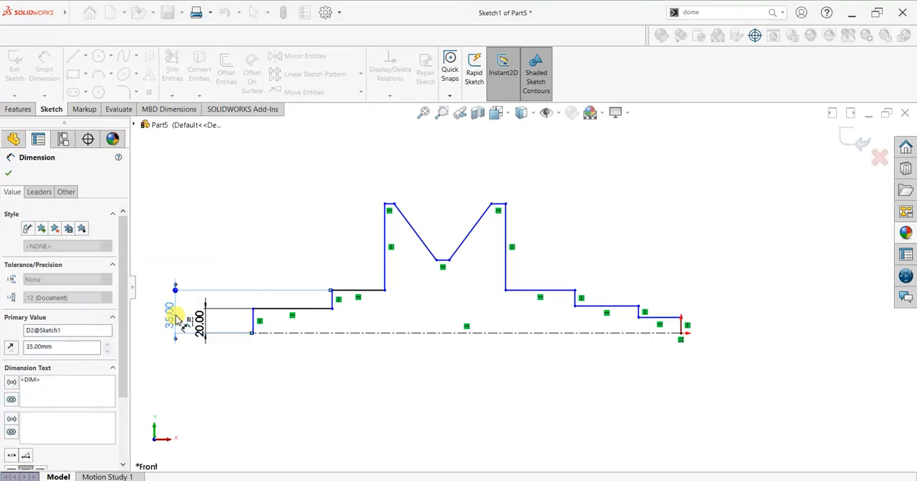
Dimension the distance from the rim's left top land to the centerline as 125/2, giving 62.5 mm.
{"action": "left_click", "coordinate": [387, 206]}
{"action": "left_click", "coordinate": [395, 331]}
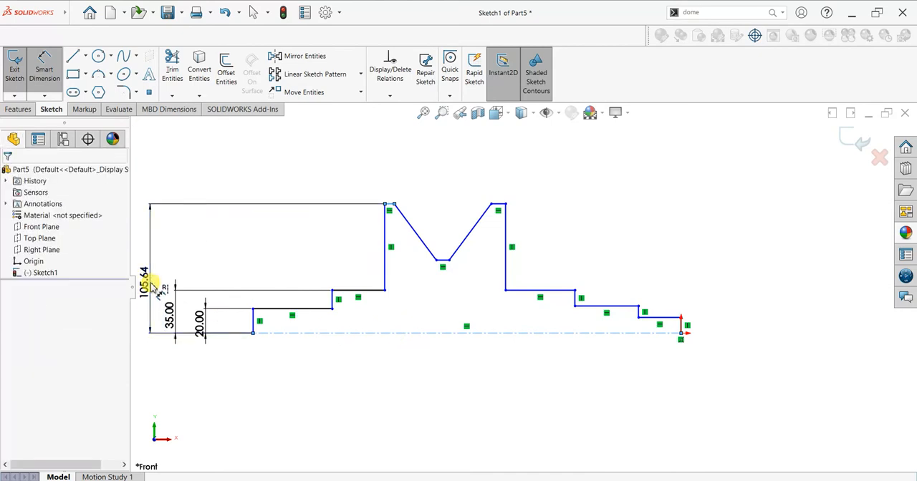
{"action": "left_click", "coordinate": [151, 285]}
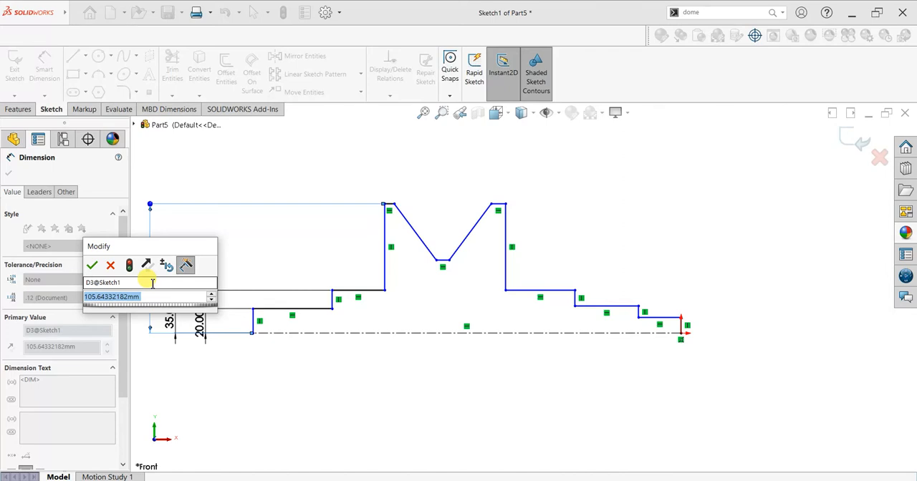
{"action": "type", "text": "105"}
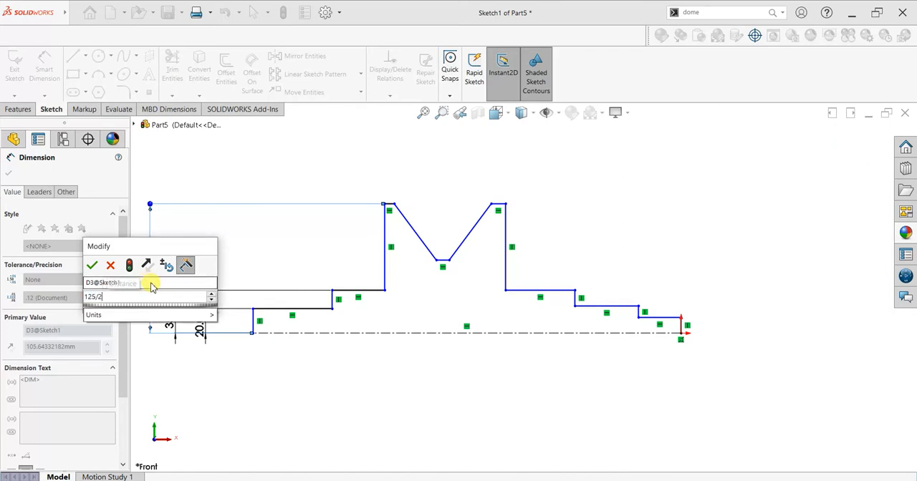
{"action": "key", "text": "Return"}
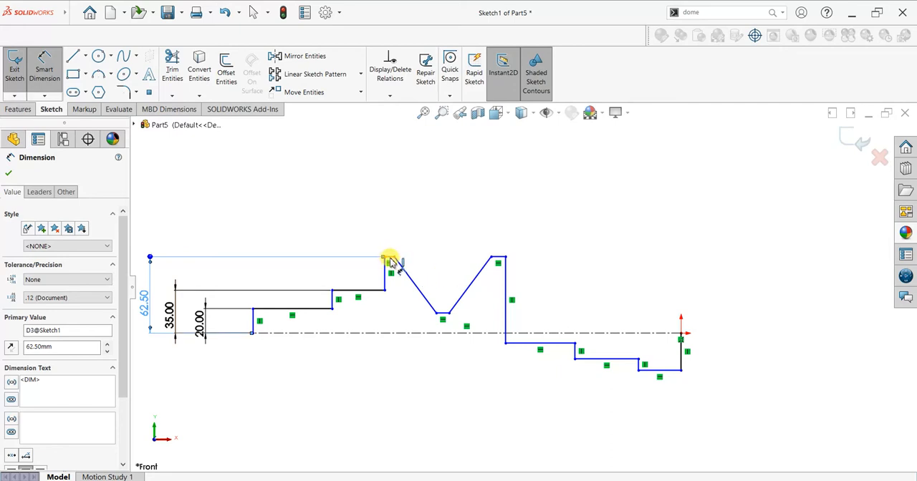
{"action": "left_click", "coordinate": [499, 257]}
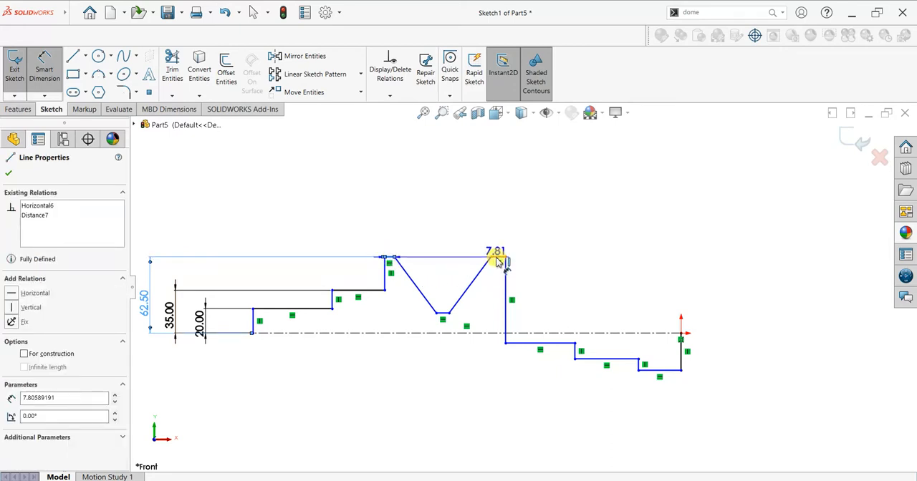
{"action": "key", "text": "Escape"}
{"action": "key", "text": "Escape"}
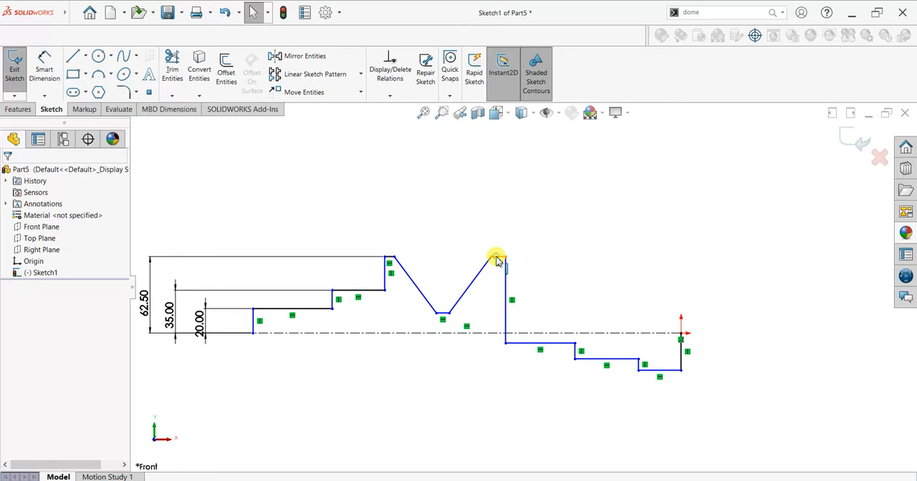
Make the two top lands of the V-grooved rim equal in length and collinear.
{"action": "left_click", "coordinate": [498, 259]}
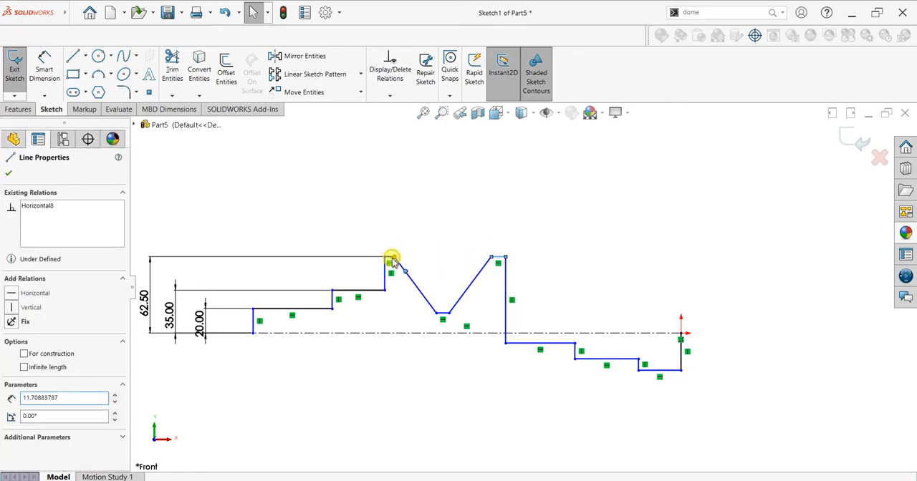
{"action": "left_click", "coordinate": [393, 258], "text": "ctrl"}
{"action": "left_click", "coordinate": [265, 261]}
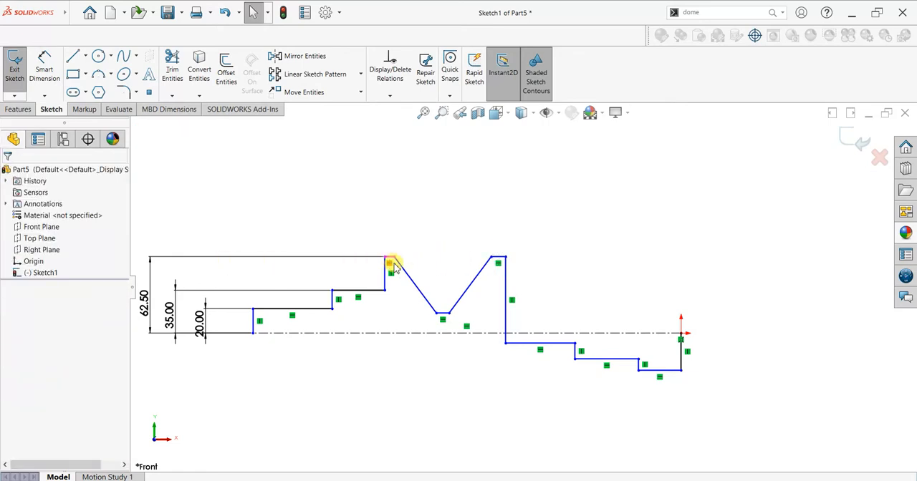
{"action": "scroll", "coordinate": [392, 261], "scroll_direction": "down", "scroll_amount": 4}
{"action": "left_click", "coordinate": [439, 260]}
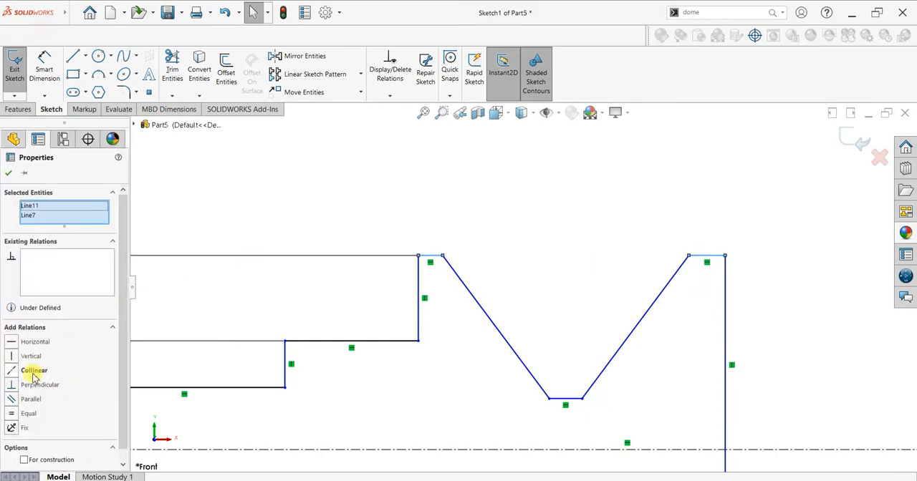
{"action": "left_click", "coordinate": [11, 414]}
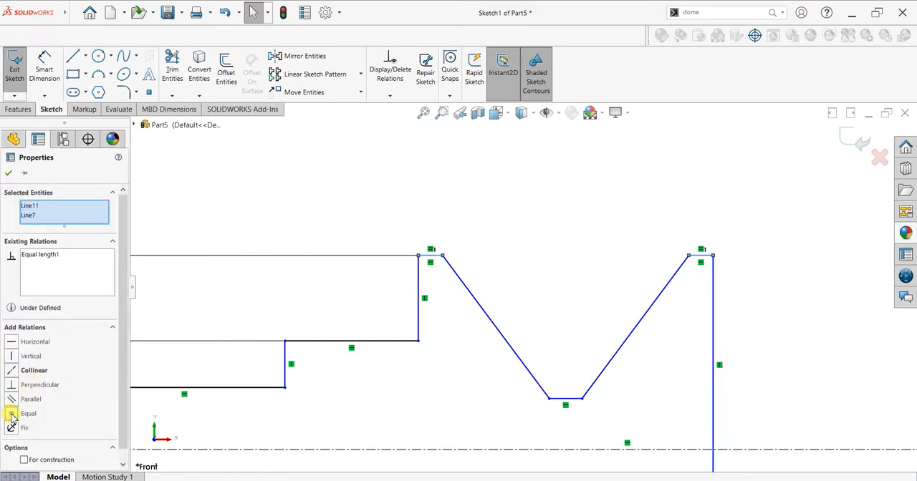
{"action": "left_click", "coordinate": [14, 371]}
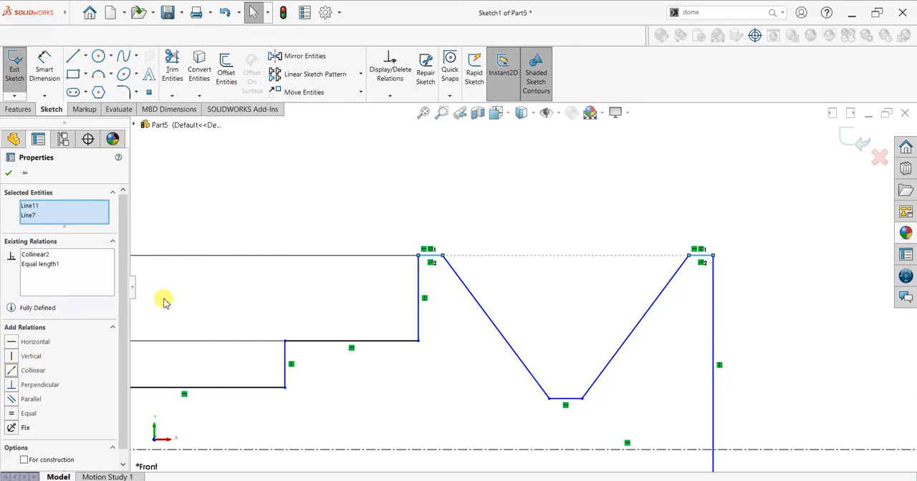
{"action": "scroll", "coordinate": [548, 356], "scroll_direction": "up", "scroll_amount": 2}
{"action": "scroll", "coordinate": [545, 354], "scroll_direction": "down", "scroll_amount": 1}
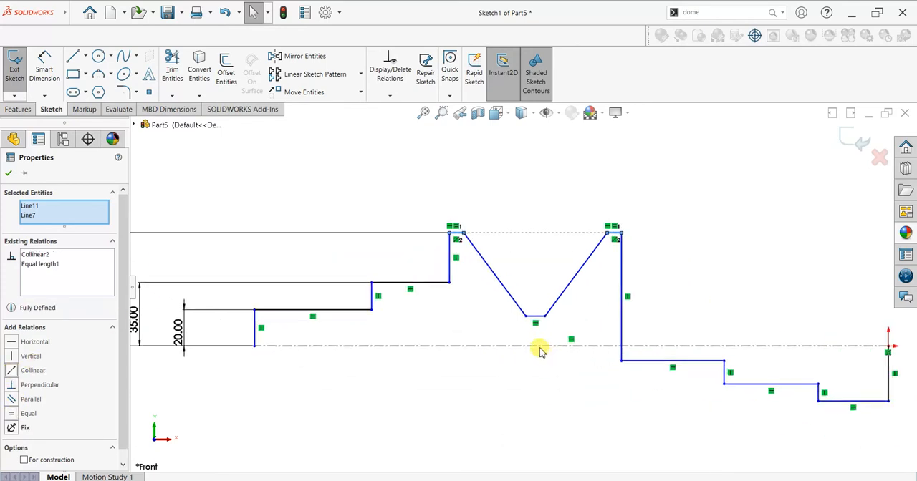
{"action": "left_click", "coordinate": [541, 334]}
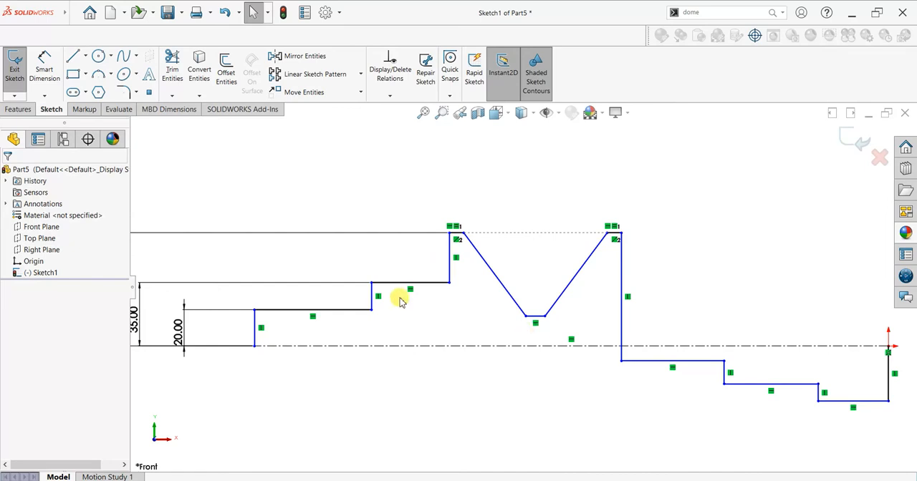
Move the first step right of the rim up to about 24 mm above the centerline.
{"action": "left_click", "coordinate": [44, 81]}
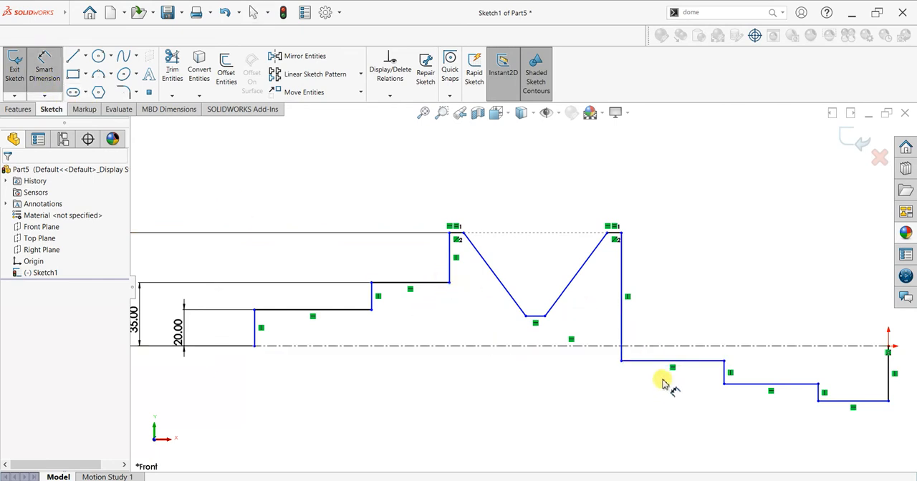
{"action": "key", "text": "Escape"}
{"action": "left_click_drag", "start_coordinate": [621, 361], "coordinate": [617, 303]}
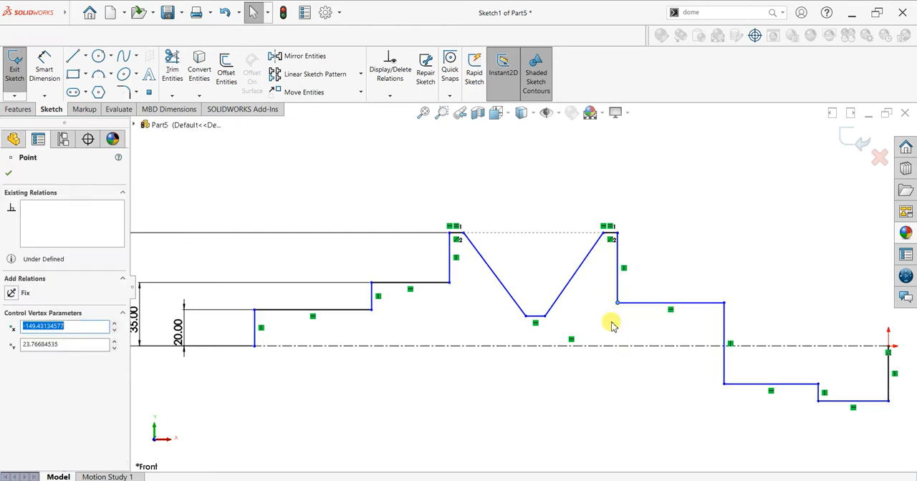
{"action": "left_click", "coordinate": [47, 69]}
{"action": "left_click", "coordinate": [648, 350]}
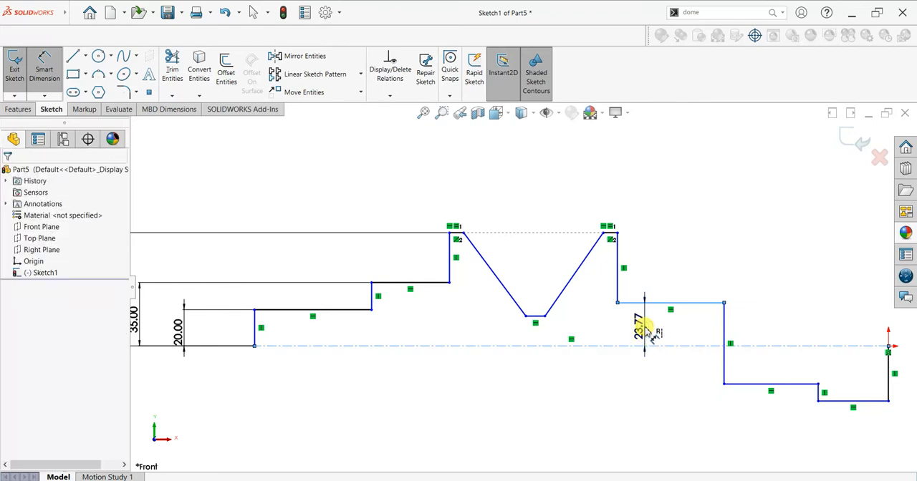
{"action": "left_click", "coordinate": [645, 326]}
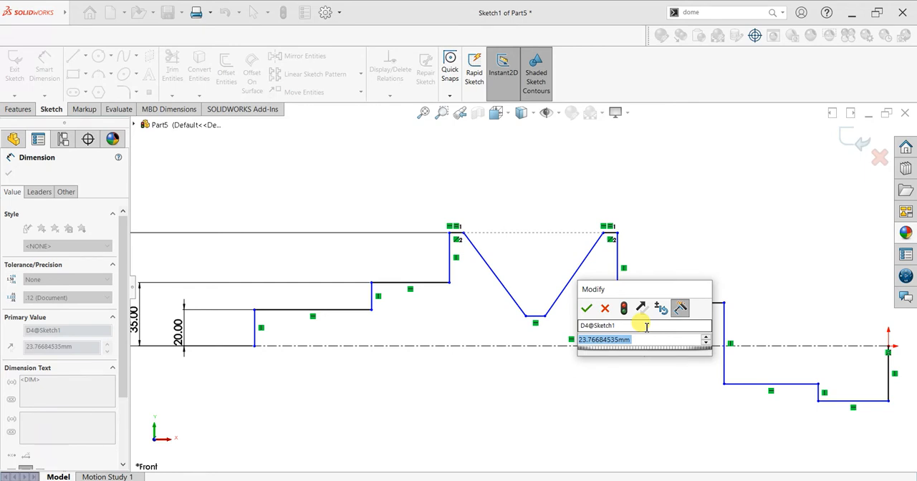
{"action": "left_click", "coordinate": [586, 308]}
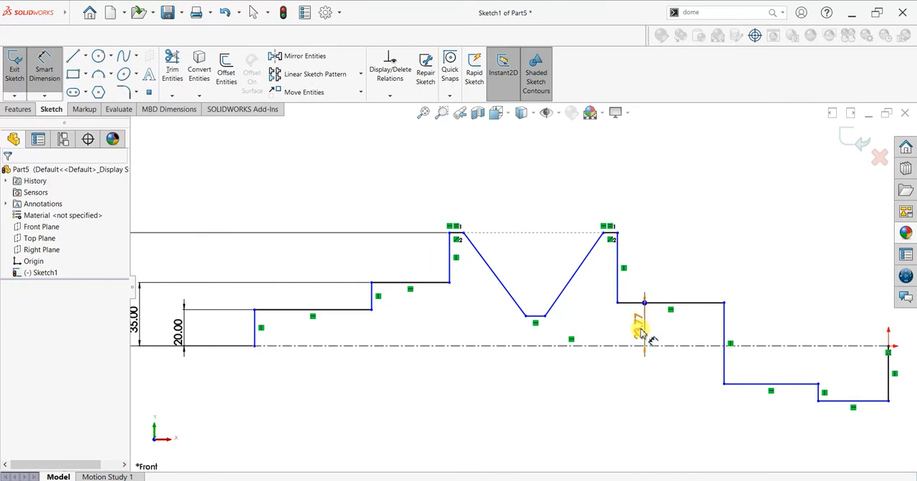
{"action": "key", "text": "Escape"}
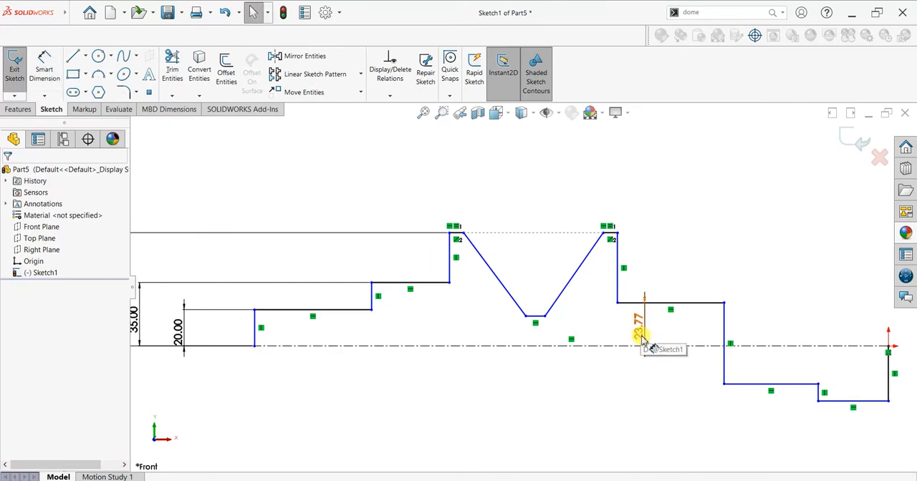
{"action": "left_click", "coordinate": [642, 340]}
{"action": "key", "text": "Delete"}
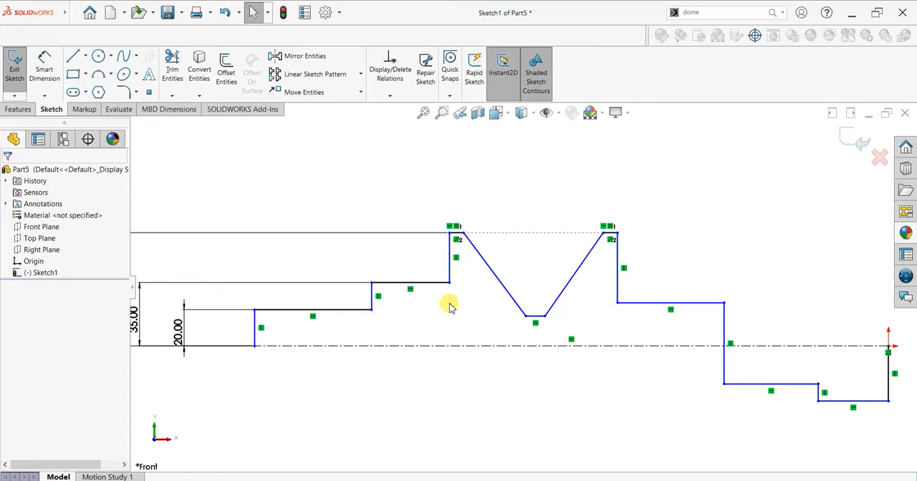
Make the first step right of the rim collinear with the second left step.
{"action": "left_click", "coordinate": [444, 307]}
{"action": "left_click", "coordinate": [620, 303], "text": "ctrl"}
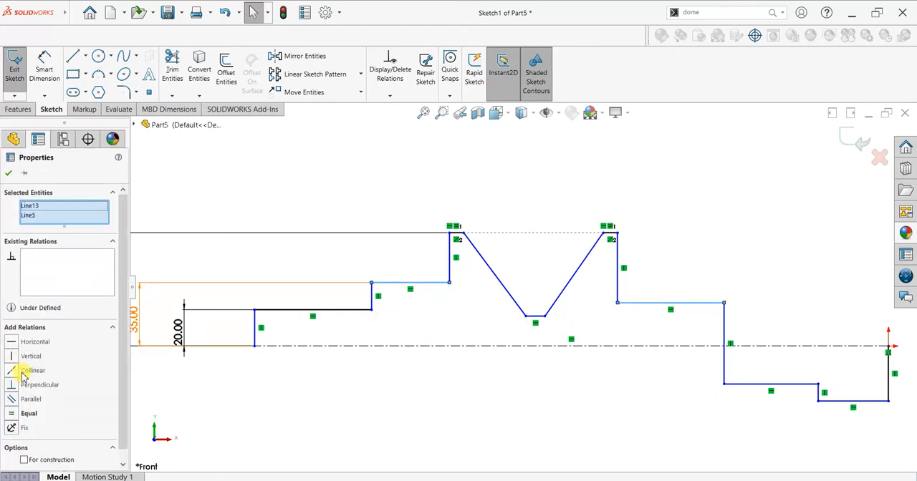
{"action": "left_click", "coordinate": [13, 374]}
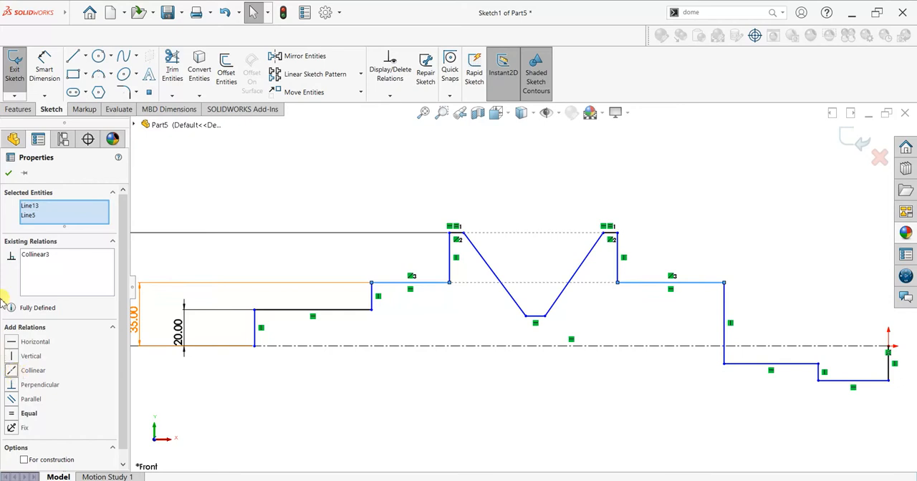
{"action": "left_click", "coordinate": [8, 175]}
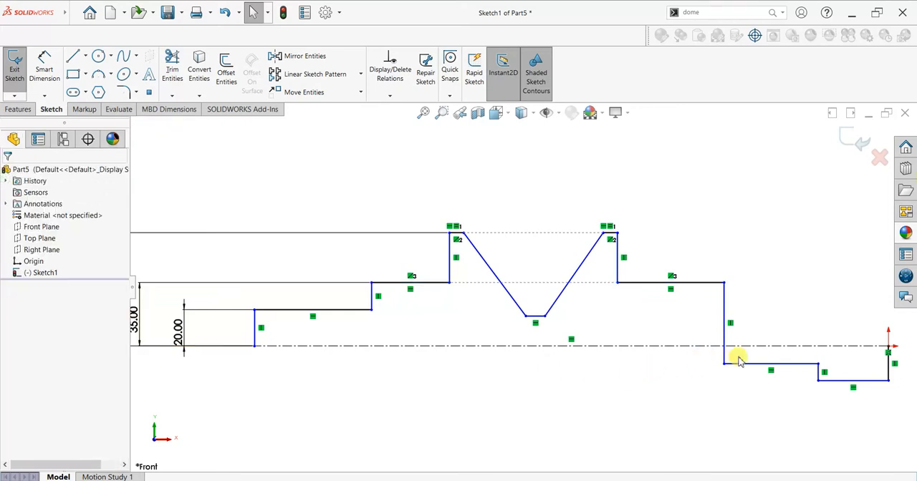
Move the last two right steps above the centerline and dimension the middle right step 20 mm from the centerline.
{"action": "left_click_drag", "start_coordinate": [744, 366], "coordinate": [743, 311]}
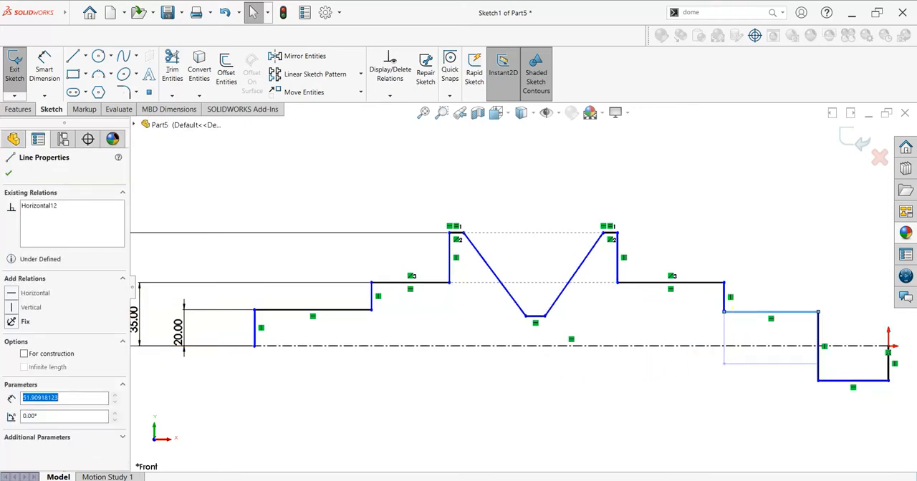
{"action": "left_click_drag", "start_coordinate": [869, 384], "coordinate": [864, 328]}
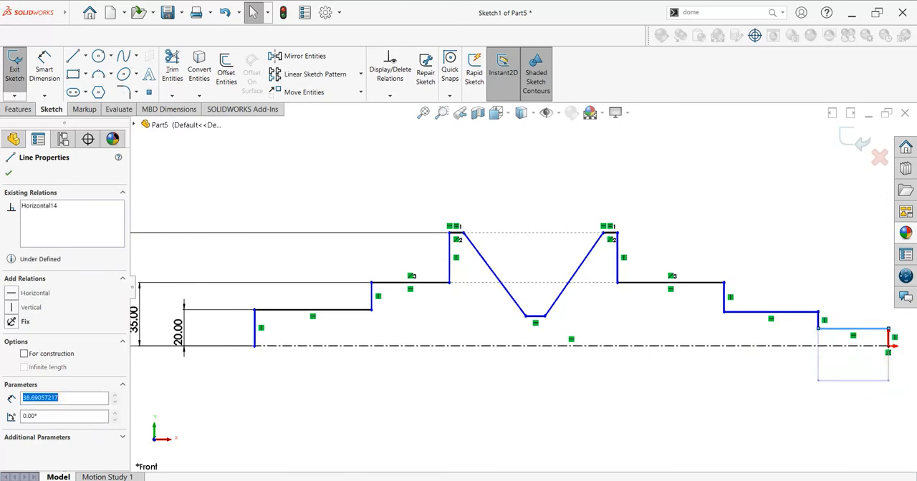
{"action": "left_click", "coordinate": [43, 69]}
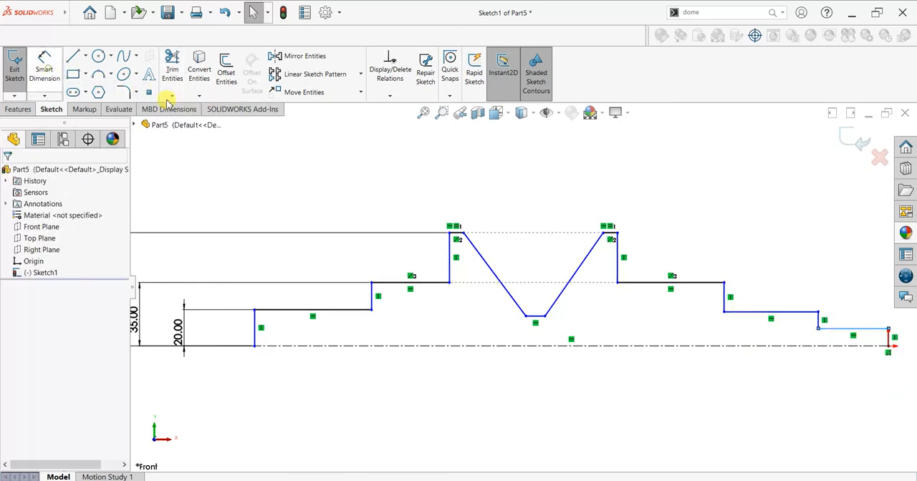
{"action": "left_click", "coordinate": [748, 313]}
{"action": "left_click", "coordinate": [755, 348]}
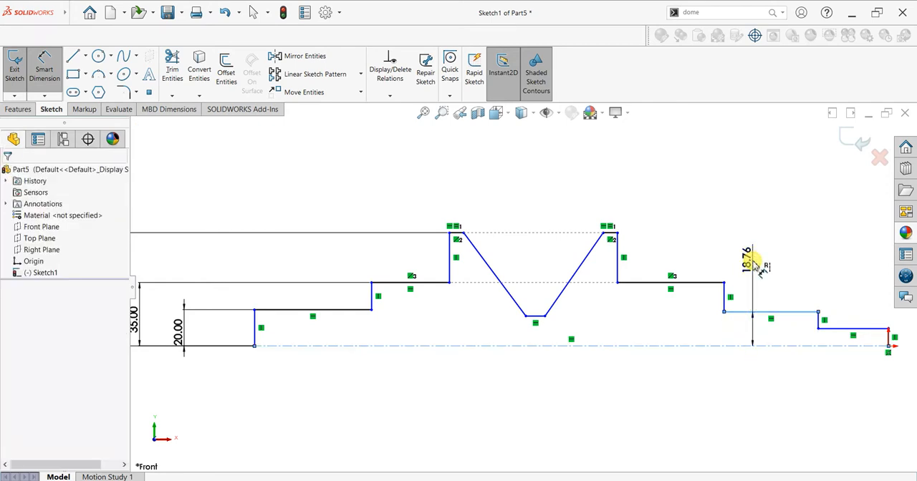
{"action": "left_click", "coordinate": [751, 263]}
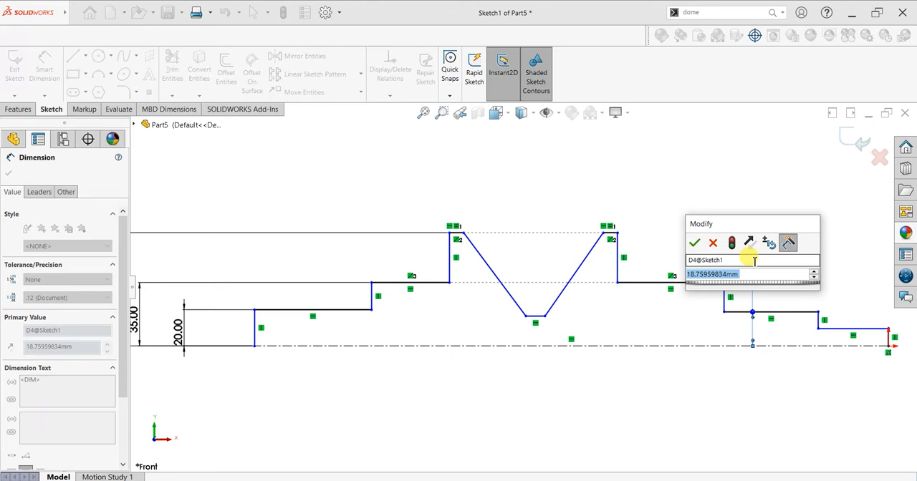
{"action": "type", "text": "20"}
{"action": "key", "text": "Return"}
Dimension the distance from the last right step to the centerline as 15 mm.
{"action": "left_click", "coordinate": [849, 330]}
{"action": "left_click", "coordinate": [840, 264]}
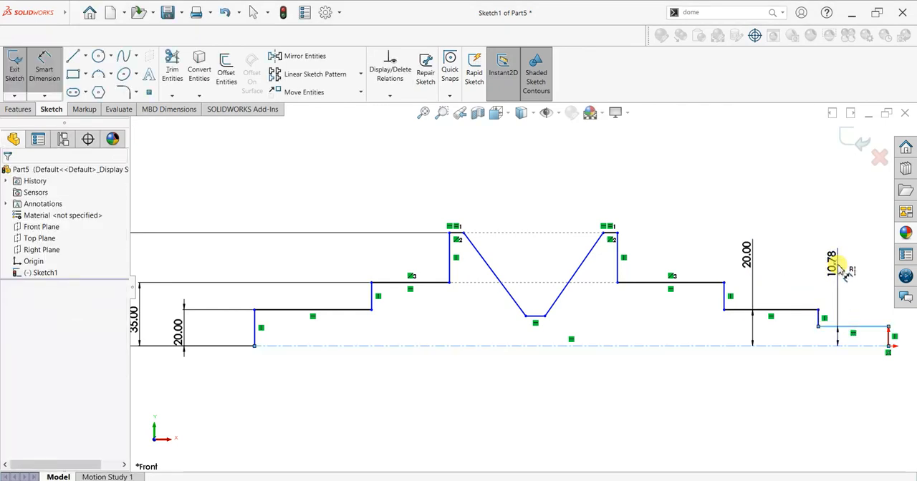
{"action": "key", "text": "Return"}
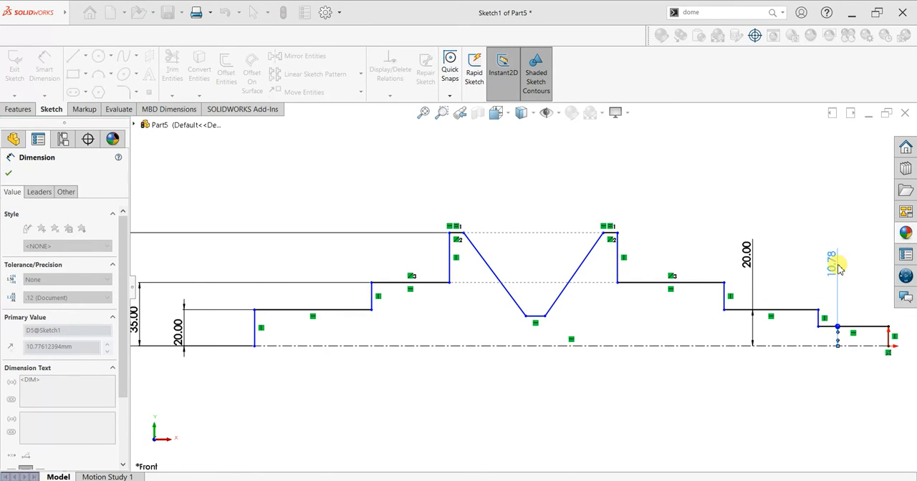
Dimension the first left step's length between its two vertical lines as 60 mm.
{"action": "scroll", "coordinate": [451, 338], "scroll_direction": "up", "scroll_amount": 3}
{"action": "scroll", "coordinate": [496, 314], "scroll_direction": "down", "scroll_amount": 2}
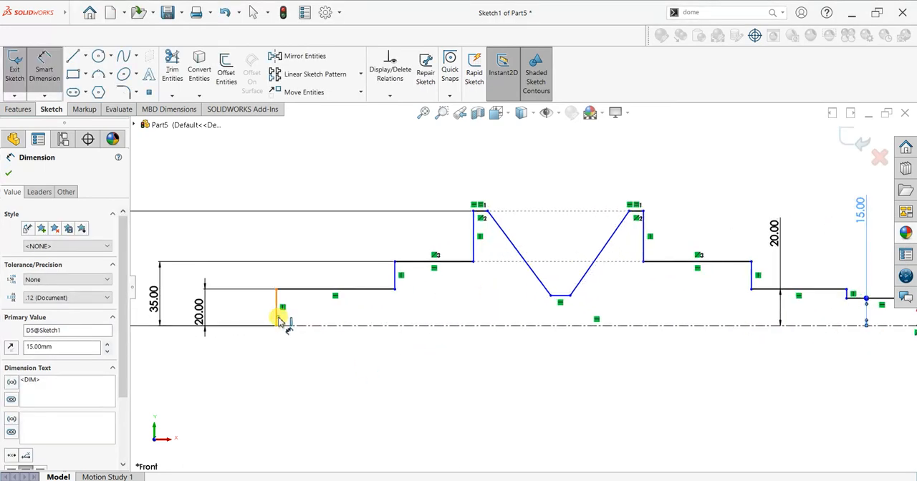
{"action": "key", "text": "Escape"}
{"action": "left_click", "coordinate": [395, 284]}
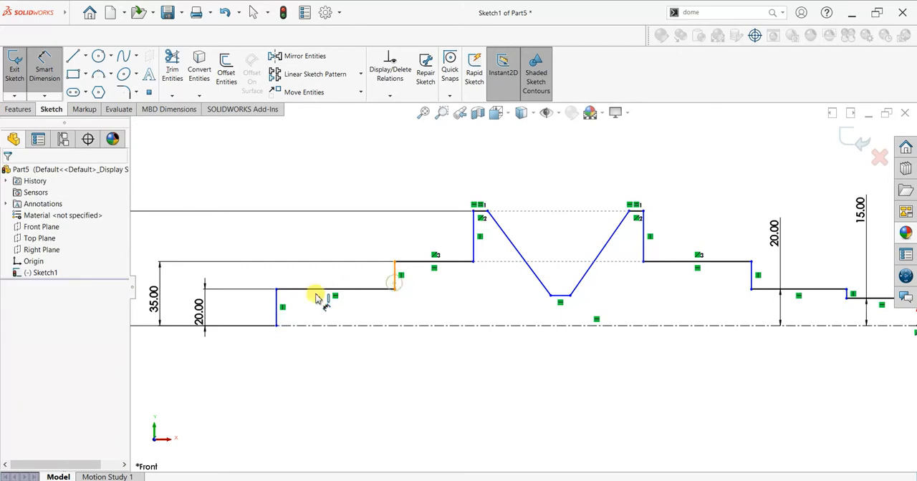
{"action": "left_click", "coordinate": [278, 319]}
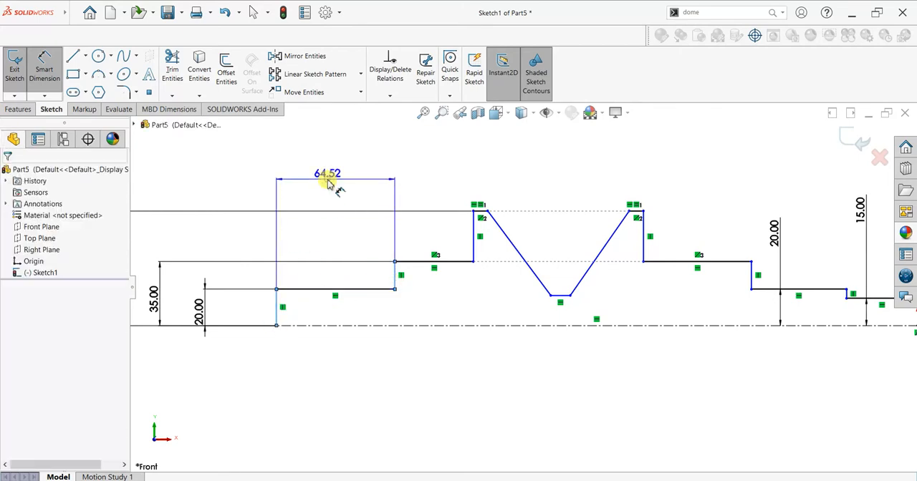
{"action": "left_click", "coordinate": [328, 183]}
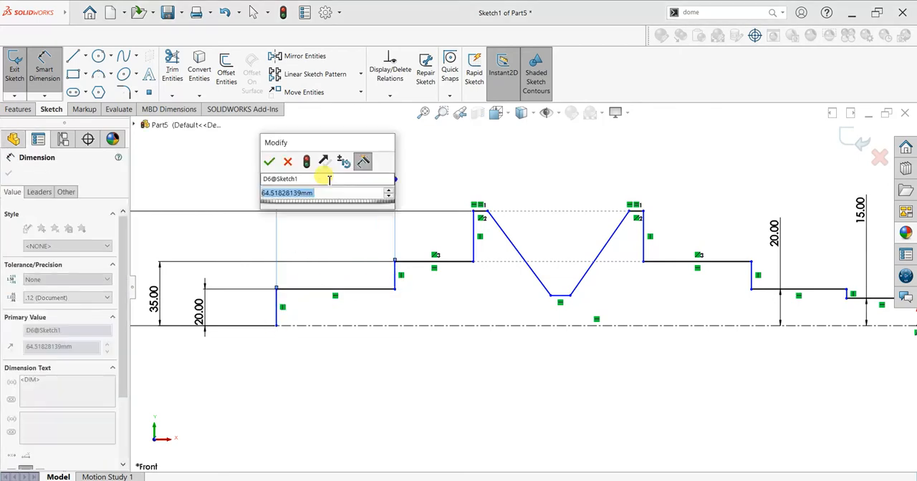
{"action": "type", "text": "60"}
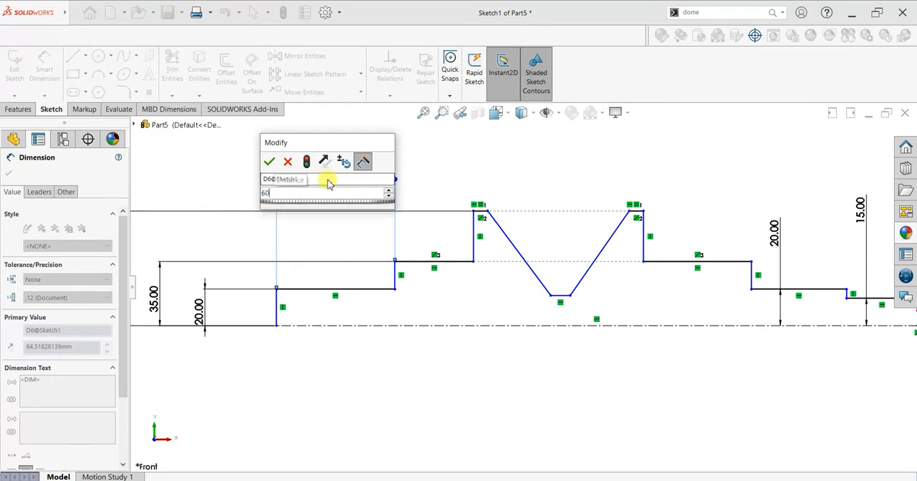
{"action": "key", "text": "Return"}
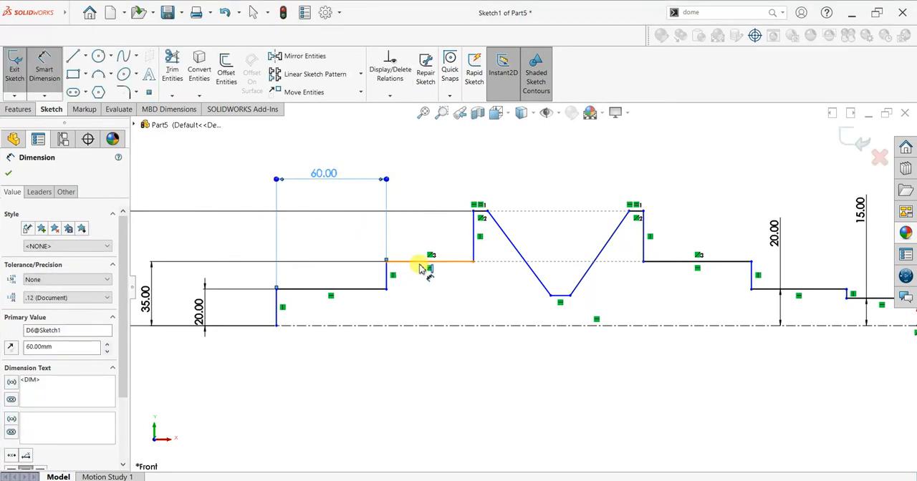
Dimension the second left step's length as 15 mm.
{"action": "key", "text": "Escape"}
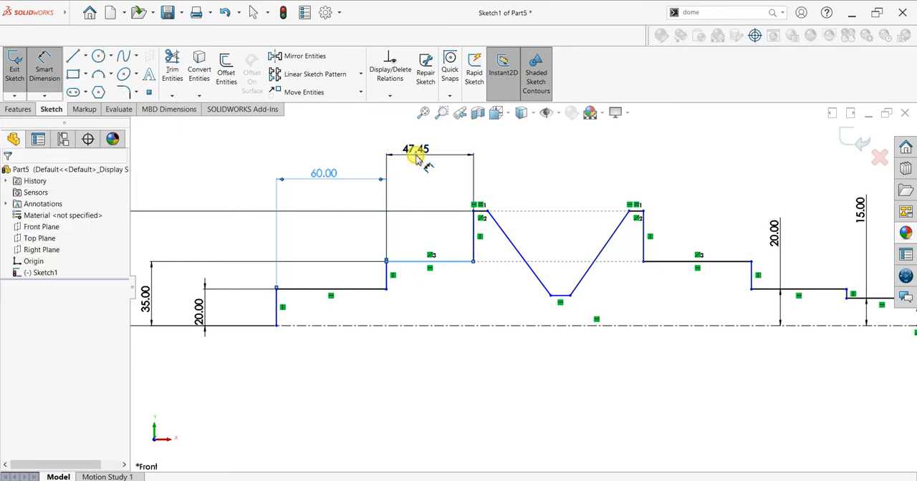
{"action": "double_click", "coordinate": [417, 159]}
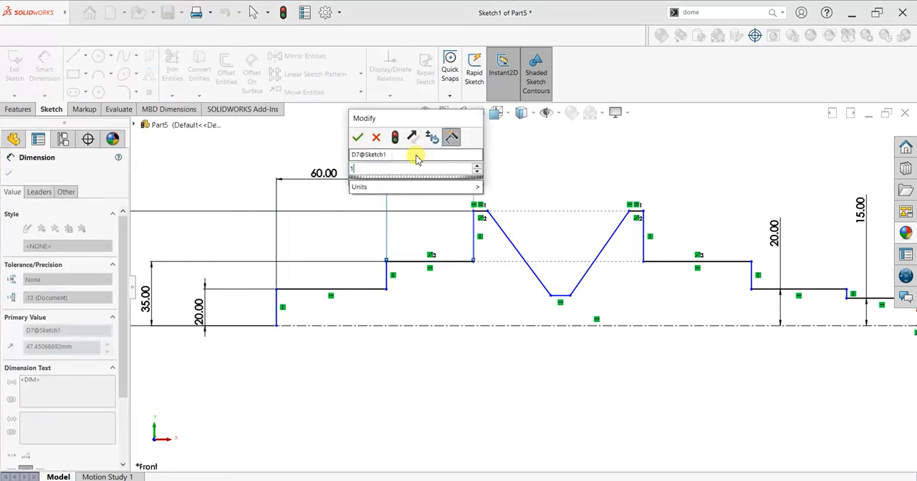
{"action": "key", "text": "Escape"}
{"action": "key", "text": "Return"}
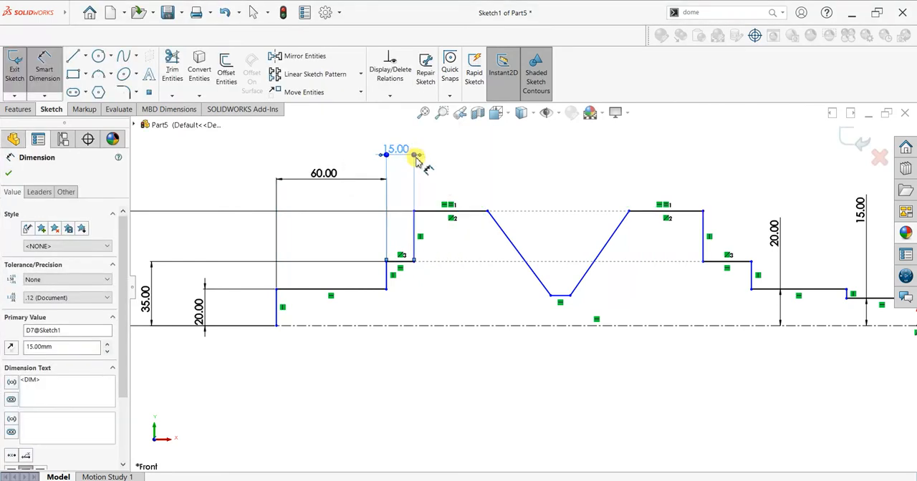
Dimension the grooved rim's overall width between its two outer vertical lines as 120 mm.
{"action": "scroll", "coordinate": [458, 241], "scroll_direction": "down", "scroll_amount": 1}
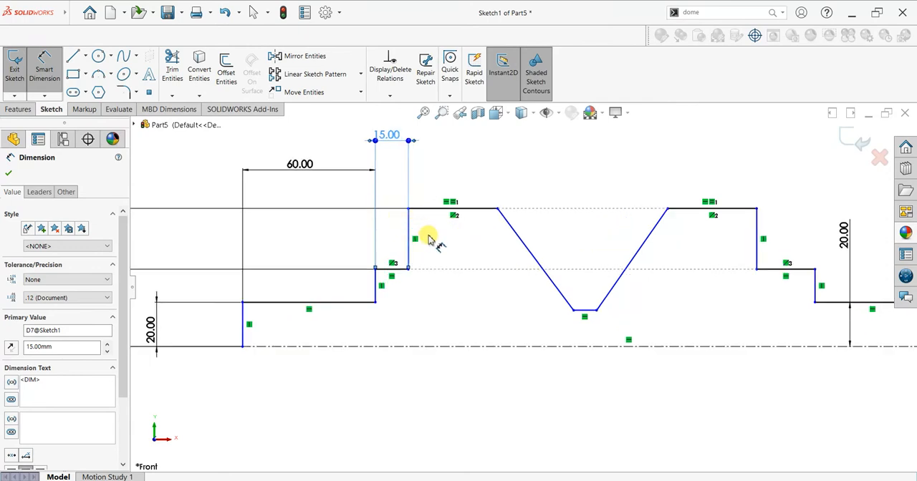
{"action": "left_click", "coordinate": [409, 228]}
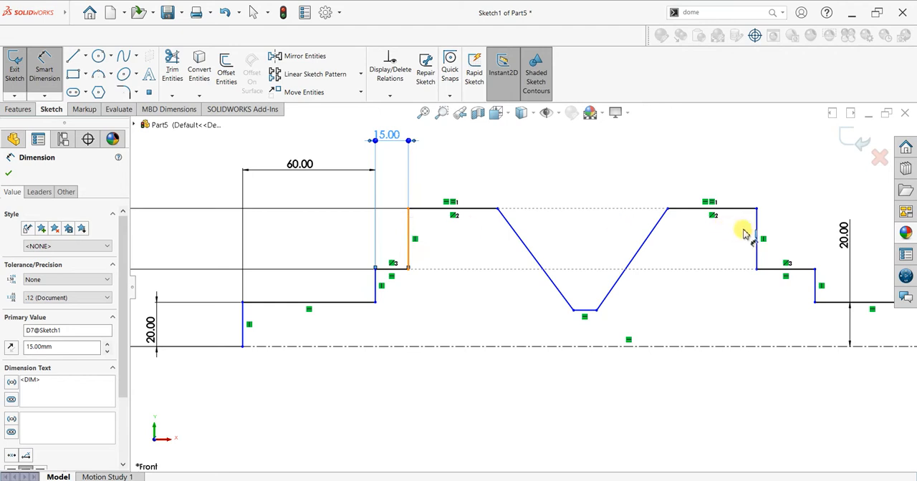
{"action": "left_click", "coordinate": [756, 237]}
{"action": "left_click", "coordinate": [580, 162]}
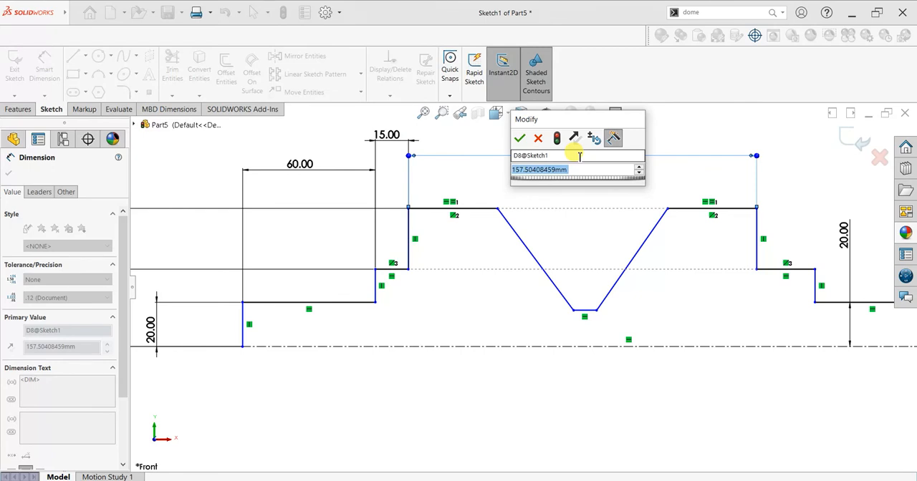
{"action": "type", "text": "120"}
{"action": "key", "text": "Return"}
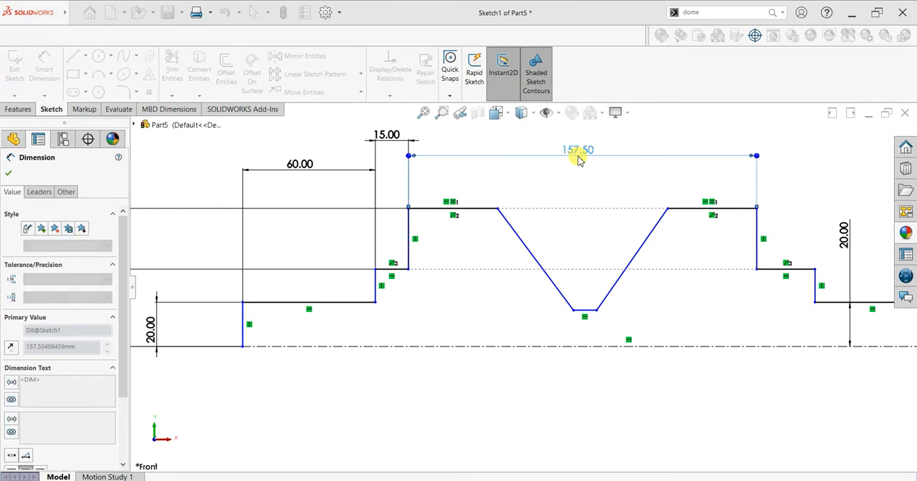
{"action": "key", "text": "Escape"}
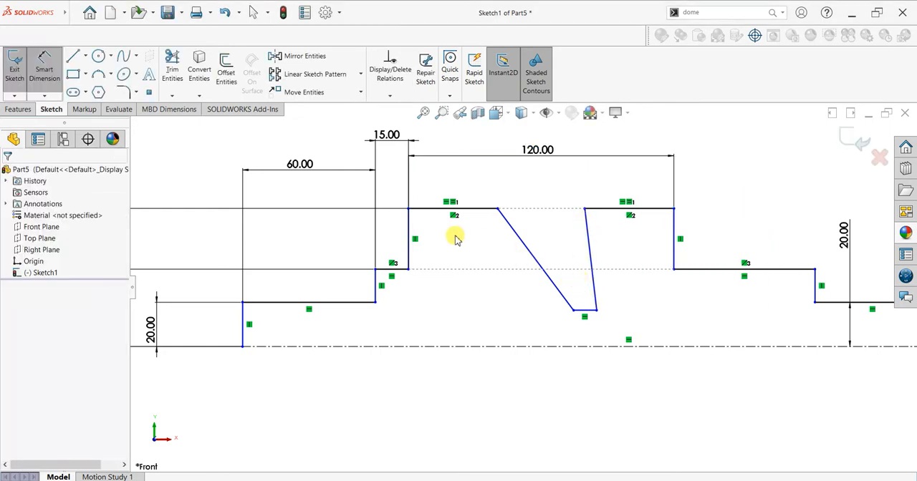
Dimension the rim's left top flat, from its outer vertical line to the start of the groove, as 15 mm.
{"action": "left_click", "coordinate": [43, 66]}
{"action": "left_click", "coordinate": [411, 248]}
{"action": "left_click", "coordinate": [497, 208]}
{"action": "left_click", "coordinate": [451, 185]}
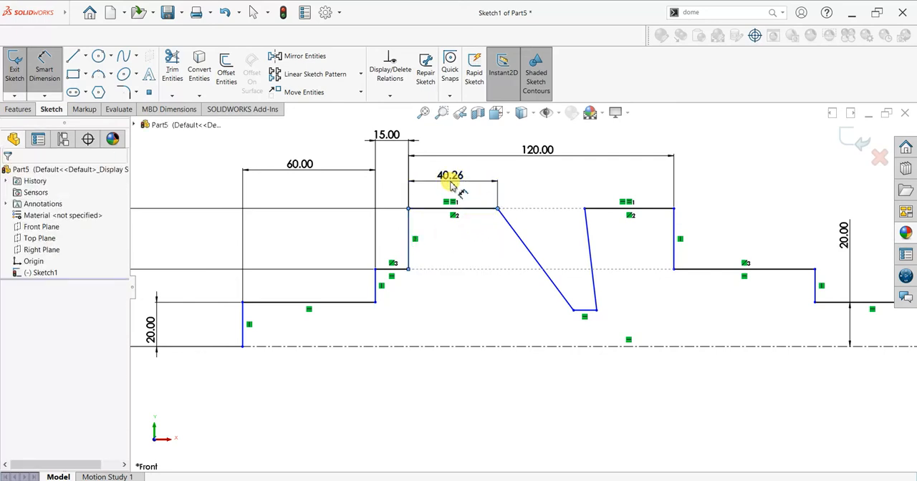
{"action": "double_click", "coordinate": [451, 185]}
{"action": "key", "text": "Return"}
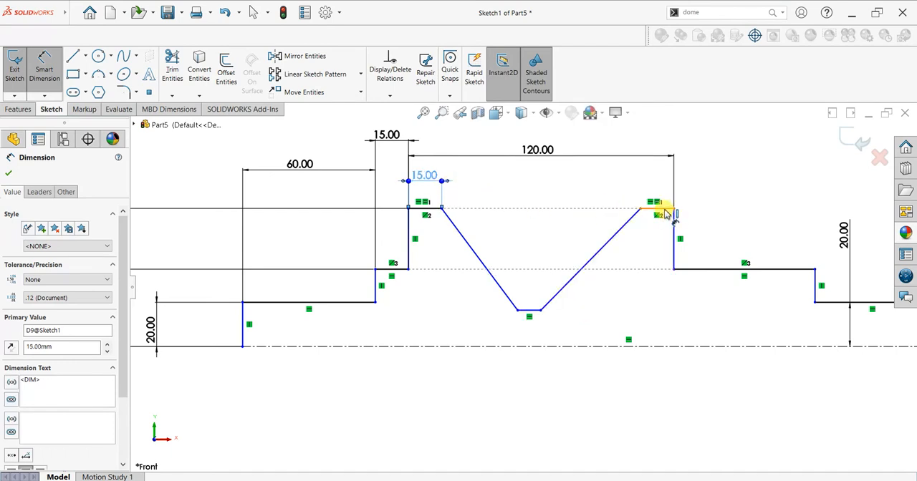
Dimension the distance from the rim's left vertical line to the midpoint of the groove's bottom line as 60 mm.
{"action": "left_click", "coordinate": [409, 245]}
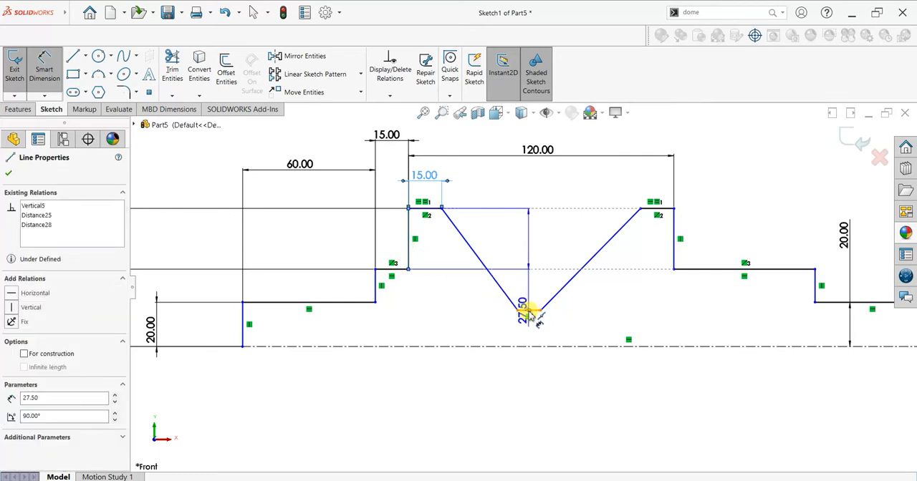
{"action": "left_click", "coordinate": [528, 311]}
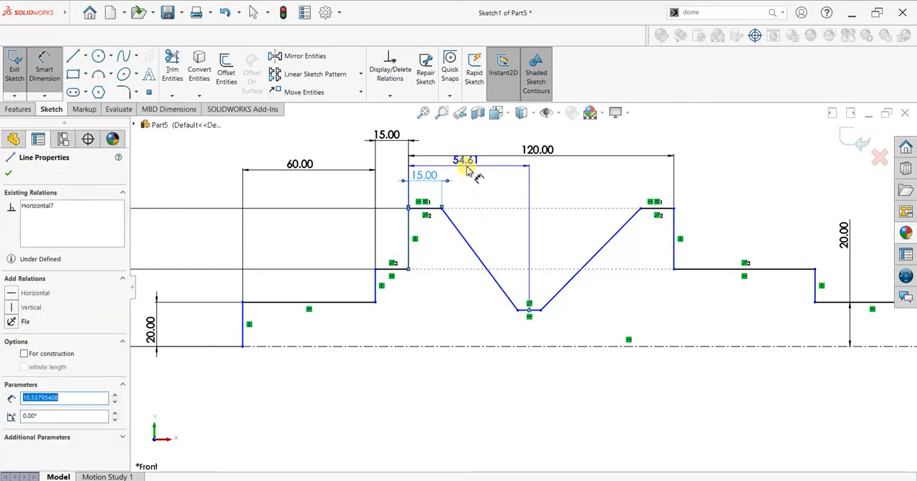
{"action": "left_click", "coordinate": [467, 171]}
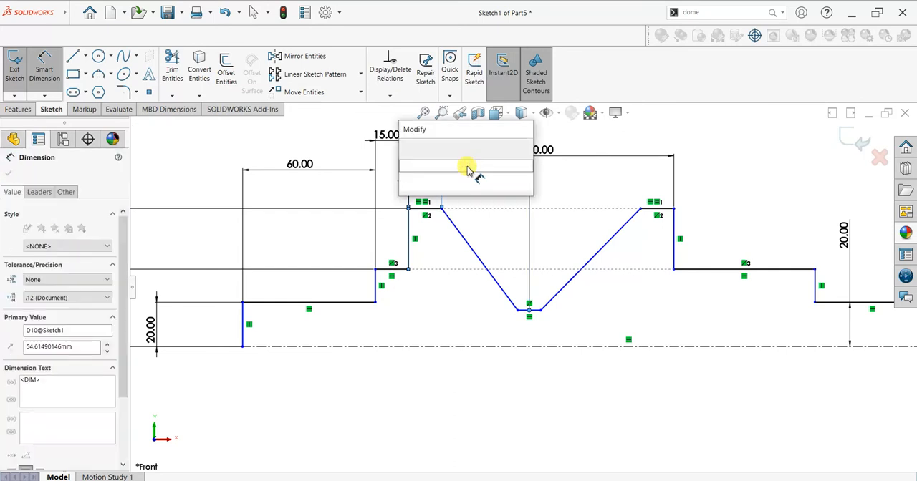
{"action": "type", "text": "60"}
{"action": "key", "text": "Return"}
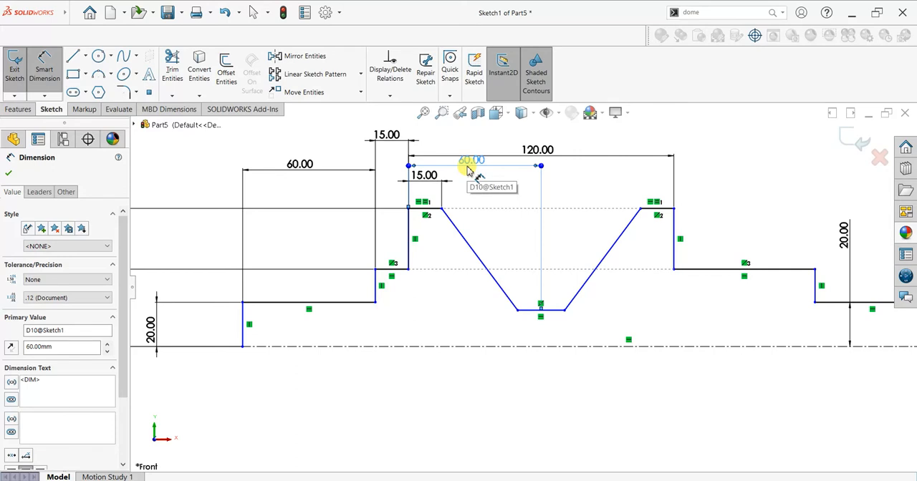
Dimension the length of the groove's bottom line as 15 mm.
{"action": "left_click", "coordinate": [552, 311]}
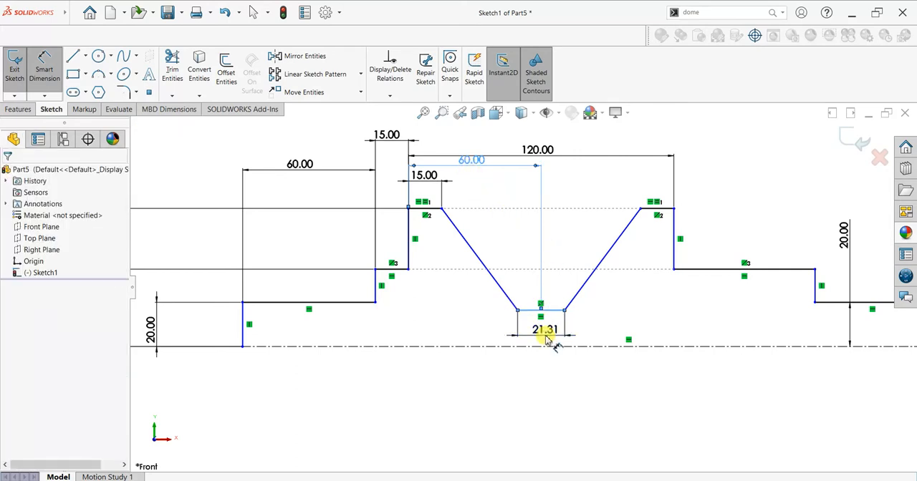
{"action": "left_click", "coordinate": [548, 340]}
{"action": "key", "text": "Return"}
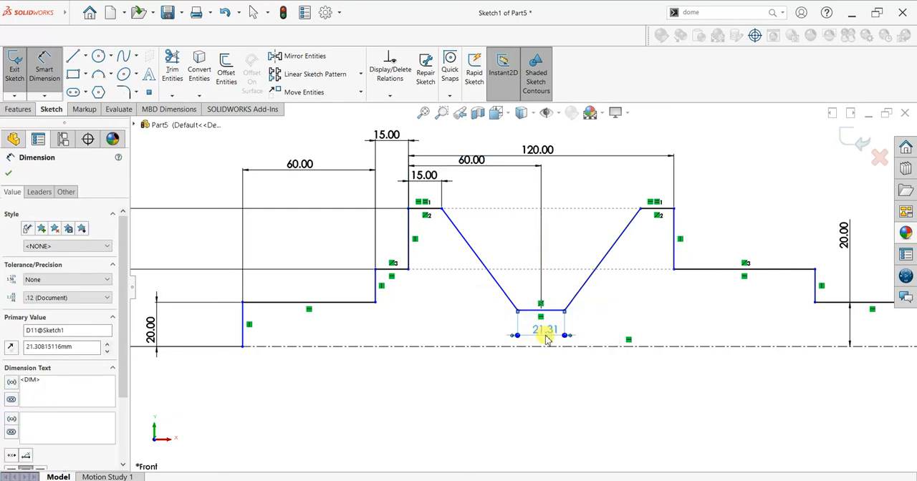
Dimension the length of the first step right of the rim as 60 mm and the next step as 75 mm.
{"action": "left_click", "coordinate": [725, 270]}
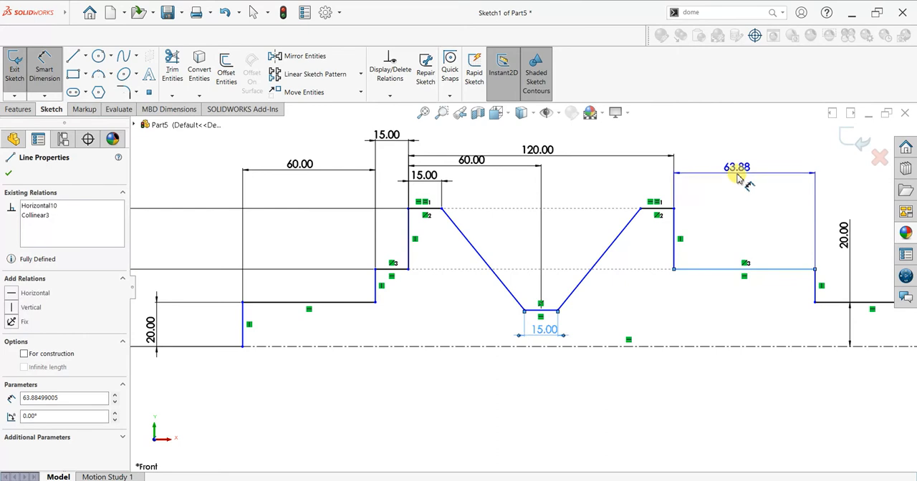
{"action": "left_click", "coordinate": [738, 178]}
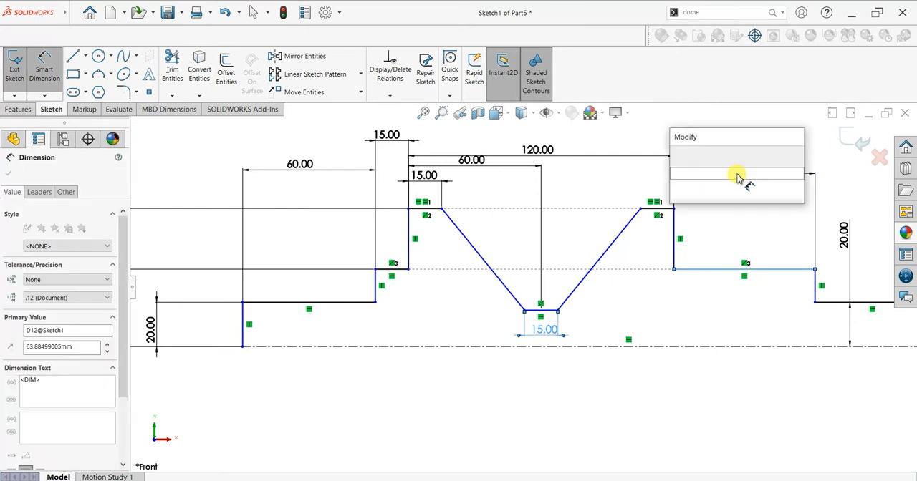
{"action": "key", "text": "Return"}
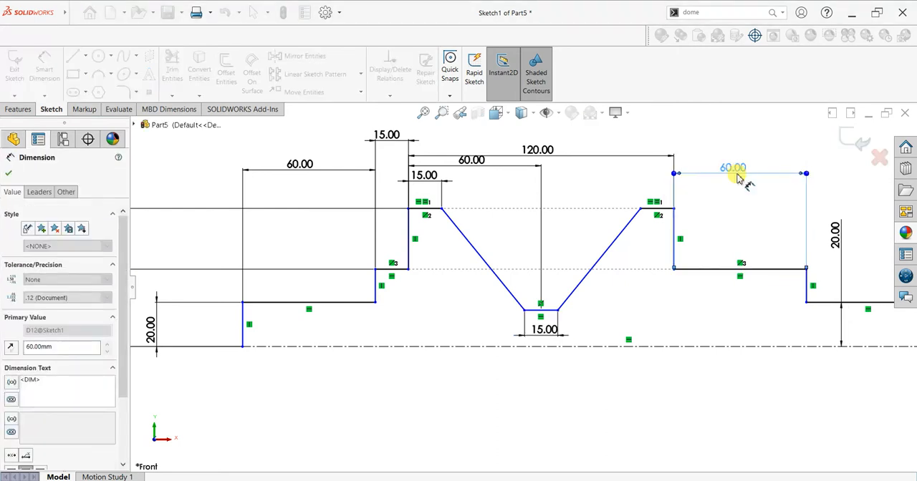
{"action": "scroll", "coordinate": [788, 328], "scroll_direction": "up", "scroll_amount": 2}
{"action": "left_click", "coordinate": [790, 304]}
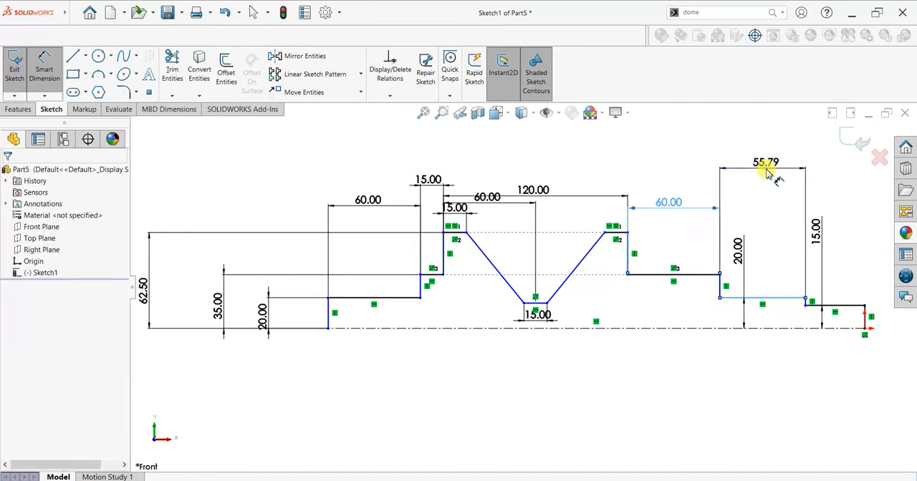
{"action": "left_click", "coordinate": [769, 172]}
{"action": "key", "text": "Return"}
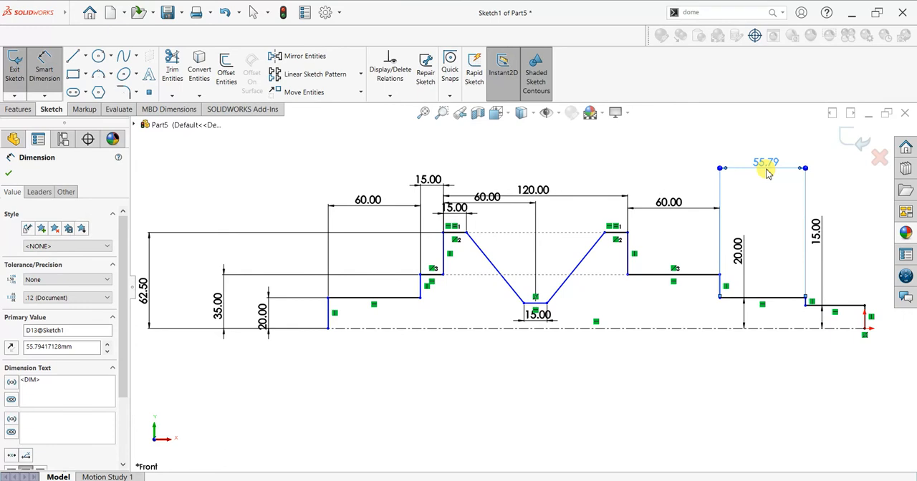
Dimension the profile's overall length between its two end vertical lines as 400 mm.
{"action": "left_click", "coordinate": [329, 319]}
{"action": "left_click", "coordinate": [864, 317]}
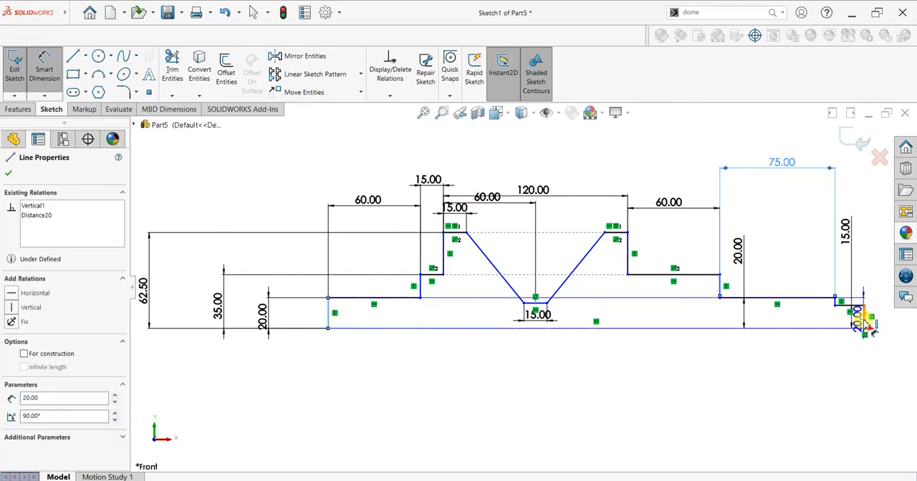
{"action": "left_click", "coordinate": [584, 406]}
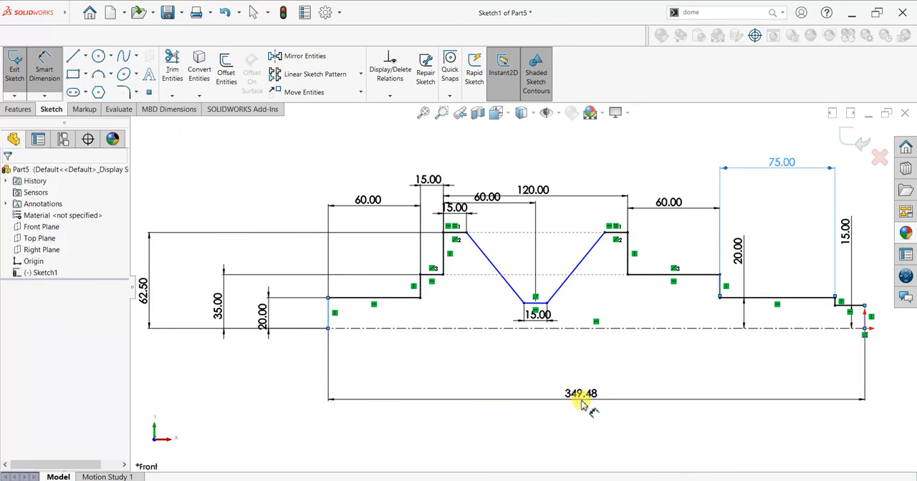
{"action": "type", "text": "400"}
{"action": "key", "text": "Return"}
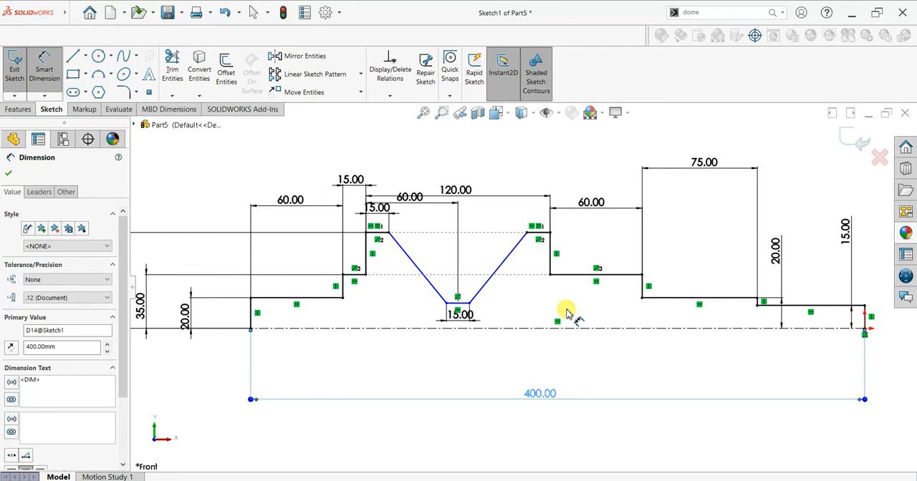
Dimension the distance from the groove's bottom line to the centerline as 70/2 mm and finish dimensioning.
{"action": "scroll", "coordinate": [567, 314], "scroll_direction": "up", "scroll_amount": 2}
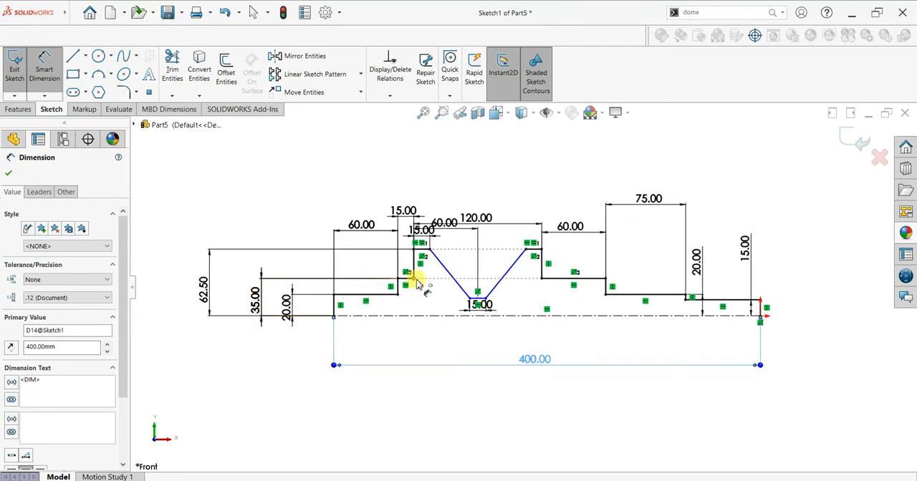
{"action": "scroll", "coordinate": [412, 272], "scroll_direction": "down", "scroll_amount": 1}
{"action": "scroll", "coordinate": [460, 267], "scroll_direction": "down", "scroll_amount": 1}
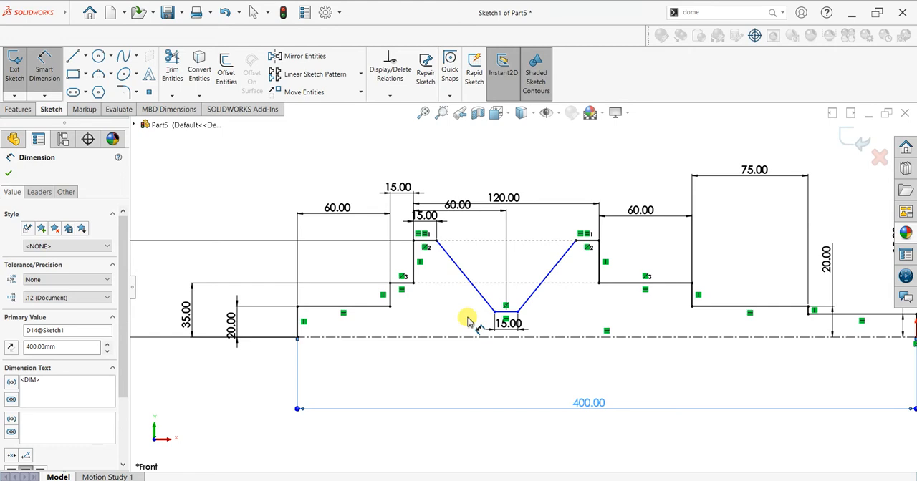
{"action": "scroll", "coordinate": [466, 321], "scroll_direction": "down", "scroll_amount": 1}
{"action": "scroll", "coordinate": [523, 308], "scroll_direction": "down", "scroll_amount": 1}
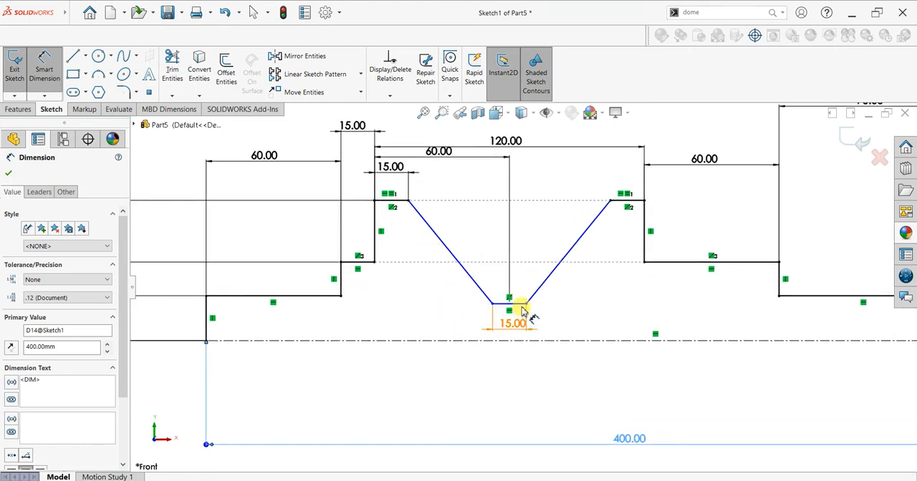
{"action": "left_click", "coordinate": [524, 306]}
{"action": "left_click", "coordinate": [525, 341]}
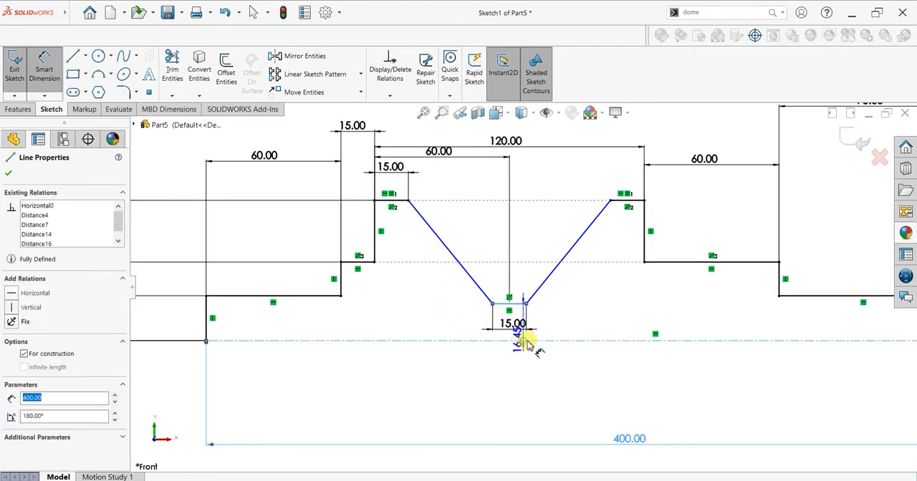
{"action": "left_click", "coordinate": [594, 324]}
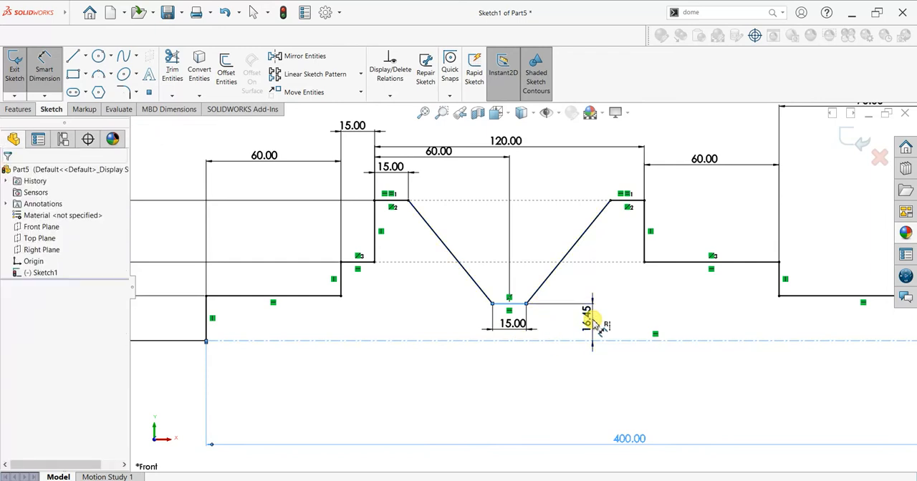
{"action": "left_click", "coordinate": [594, 324]}
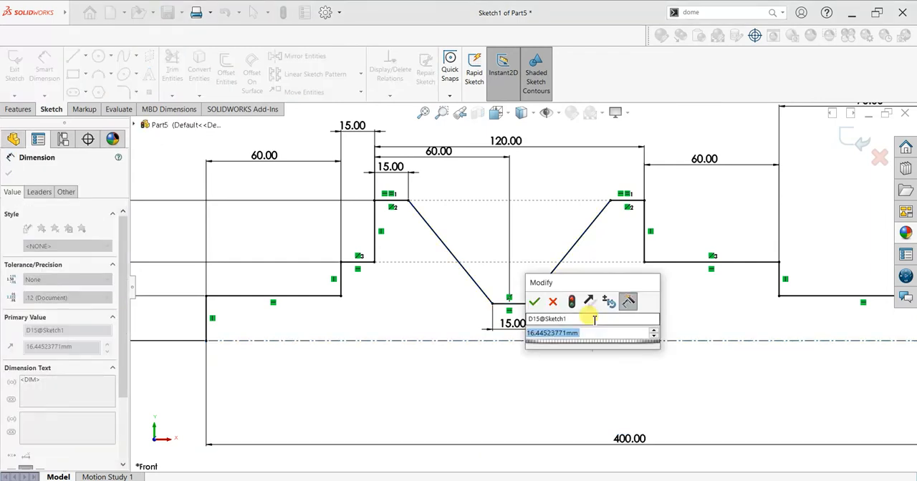
{"action": "type", "text": "70/2"}
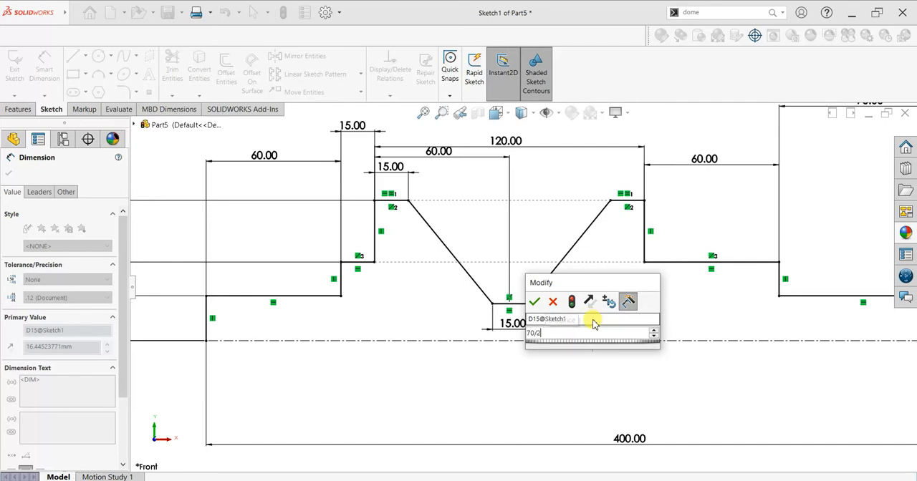
{"action": "key", "text": "Return"}
{"action": "scroll", "coordinate": [517, 341], "scroll_direction": "up", "scroll_amount": 4}
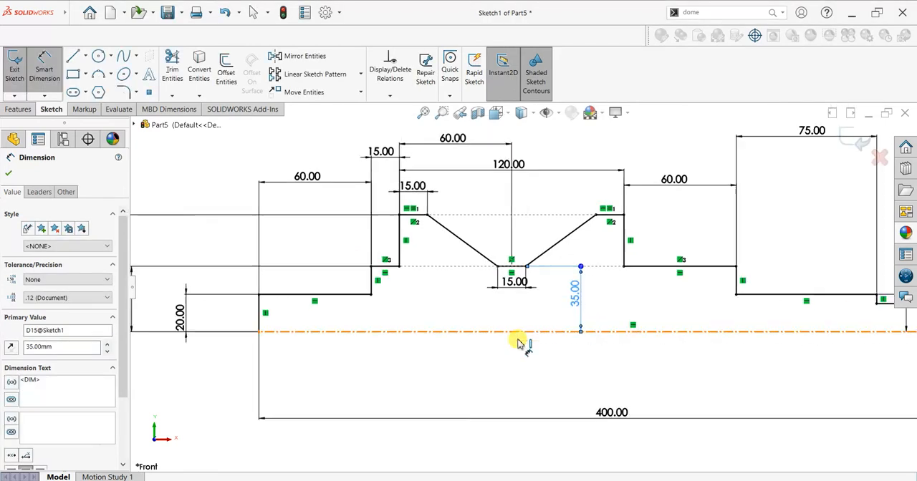
{"action": "left_click", "coordinate": [11, 174]}
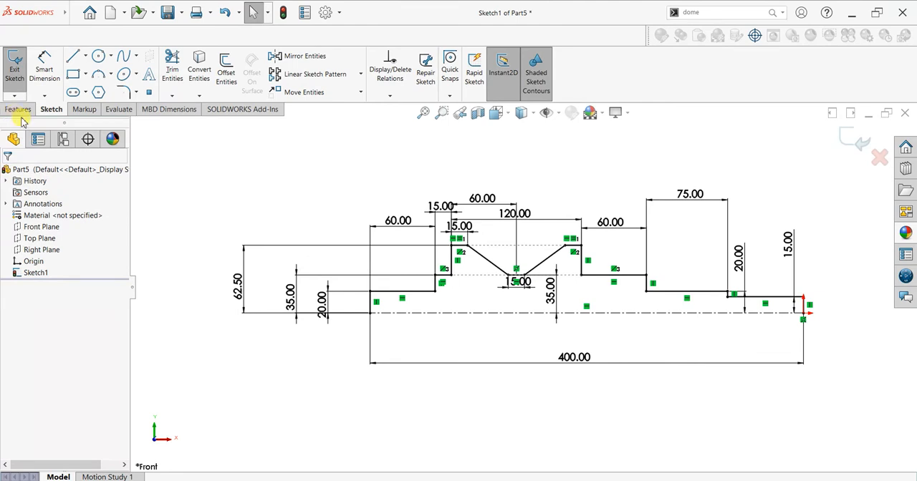
Revolve the profile about the centerline into a solid with Revolved Boss/Base, letting the open sketch be closed automatically, and clear the selection.
{"action": "left_click", "coordinate": [18, 108]}
{"action": "left_click", "coordinate": [53, 71]}
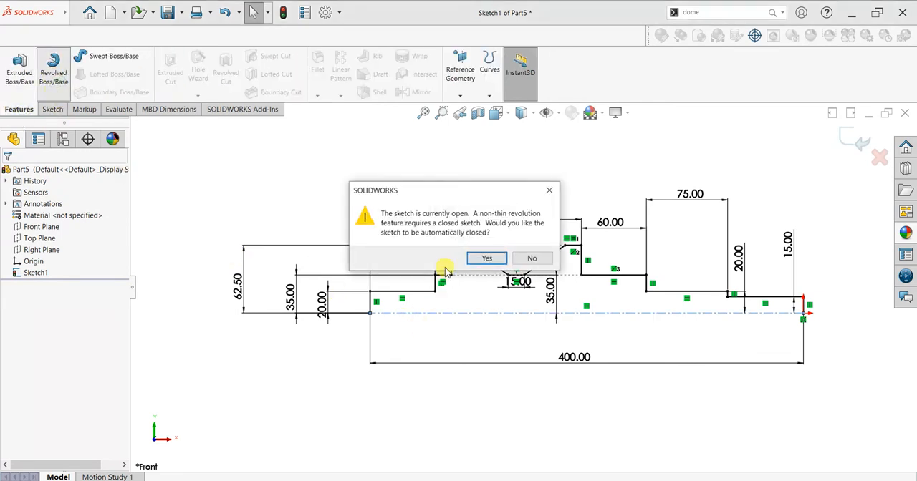
{"action": "left_click", "coordinate": [474, 261]}
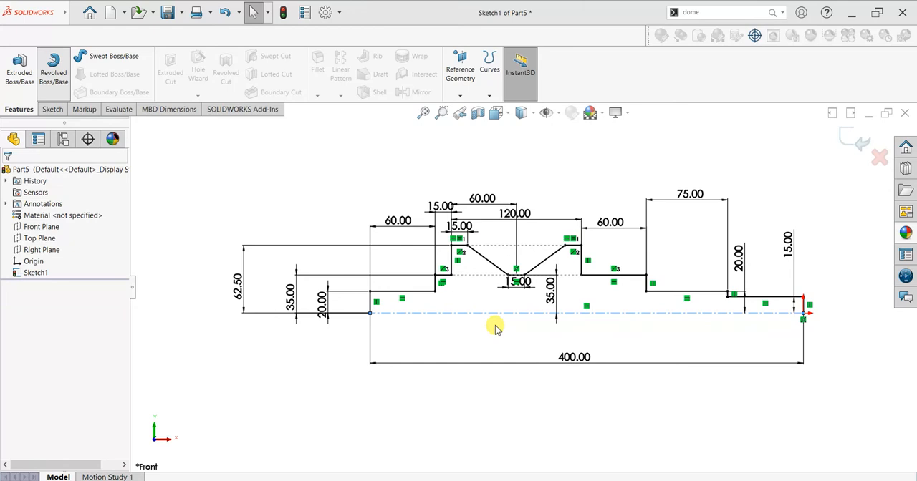
{"action": "left_click", "coordinate": [10, 174]}
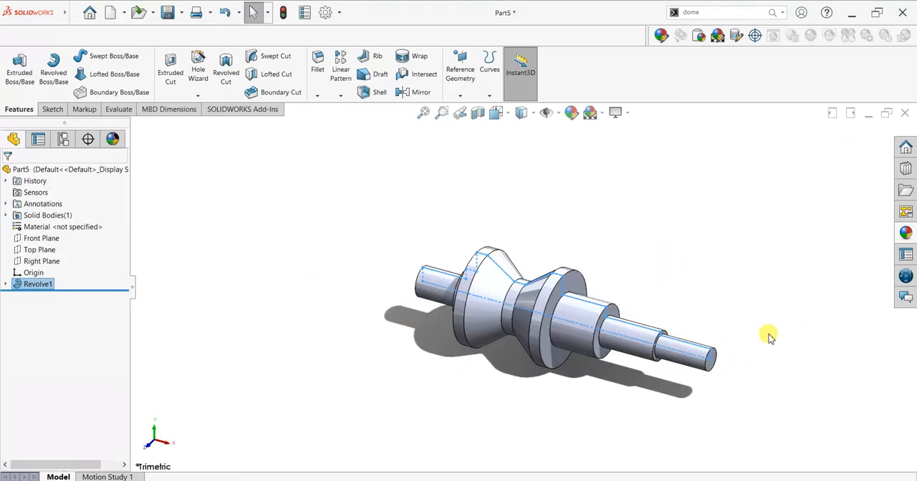
{"action": "scroll", "coordinate": [784, 364], "scroll_direction": "up", "scroll_amount": 1}
{"action": "scroll", "coordinate": [783, 365], "scroll_direction": "down", "scroll_amount": 2}
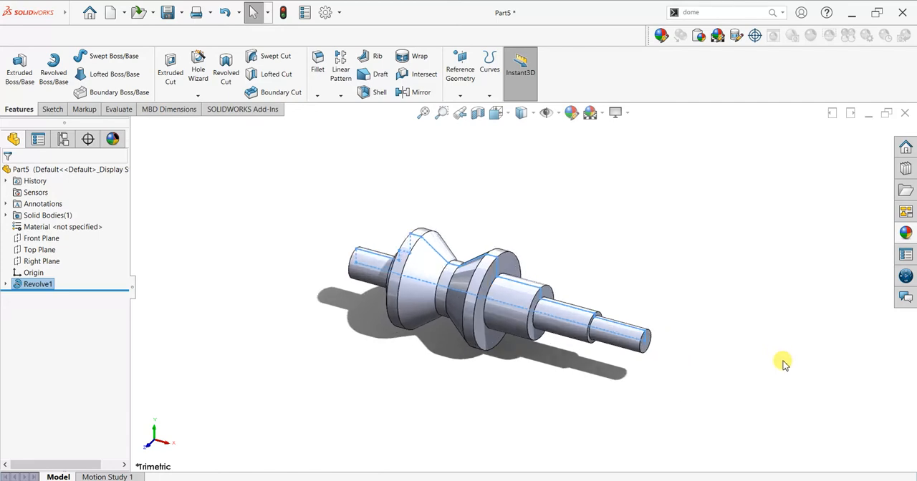
{"action": "left_click", "coordinate": [661, 278]}
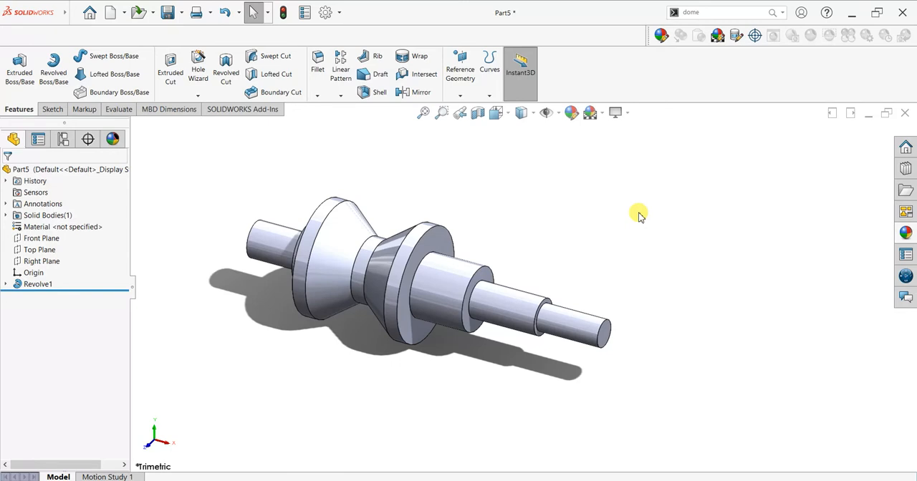
Apply a blue appearance from the Solid category of the appearance library to the whole shaft part.
{"action": "left_click", "coordinate": [906, 233]}
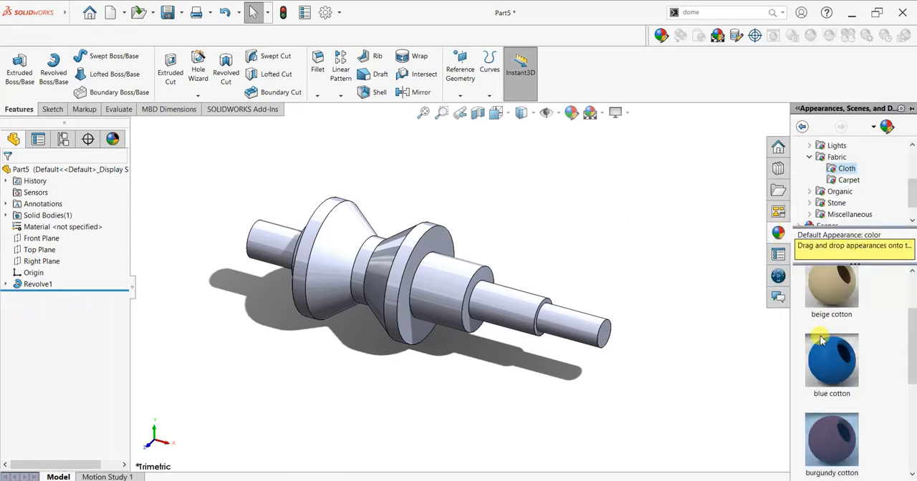
{"action": "scroll", "coordinate": [854, 365], "scroll_direction": "up", "scroll_amount": 1}
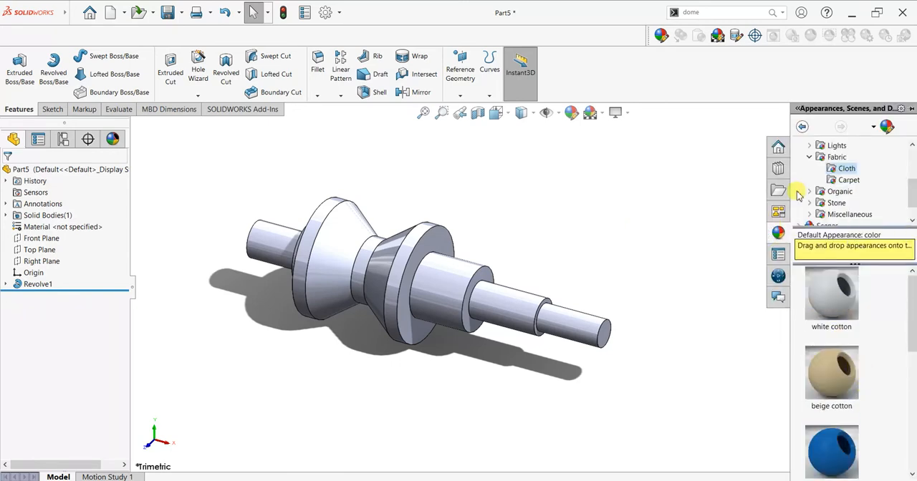
{"action": "left_click", "coordinate": [809, 156]}
{"action": "scroll", "coordinate": [817, 179], "scroll_direction": "up", "scroll_amount": 3}
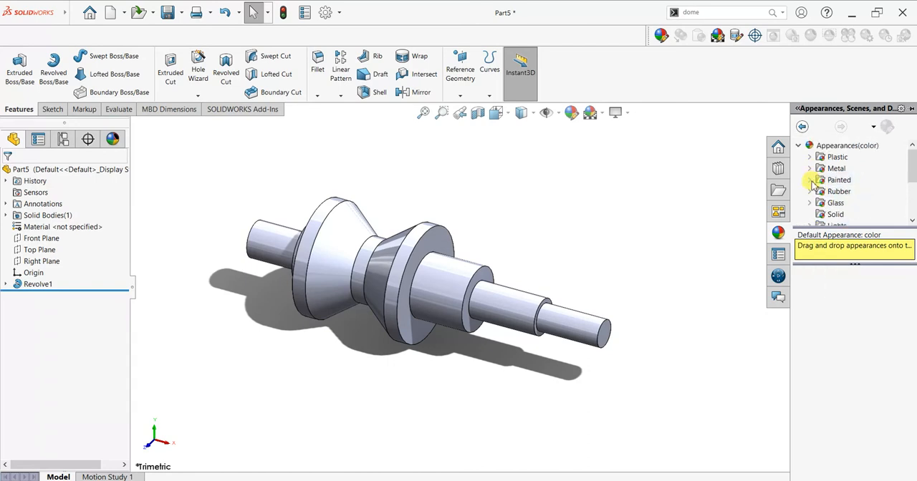
{"action": "left_click", "coordinate": [810, 168]}
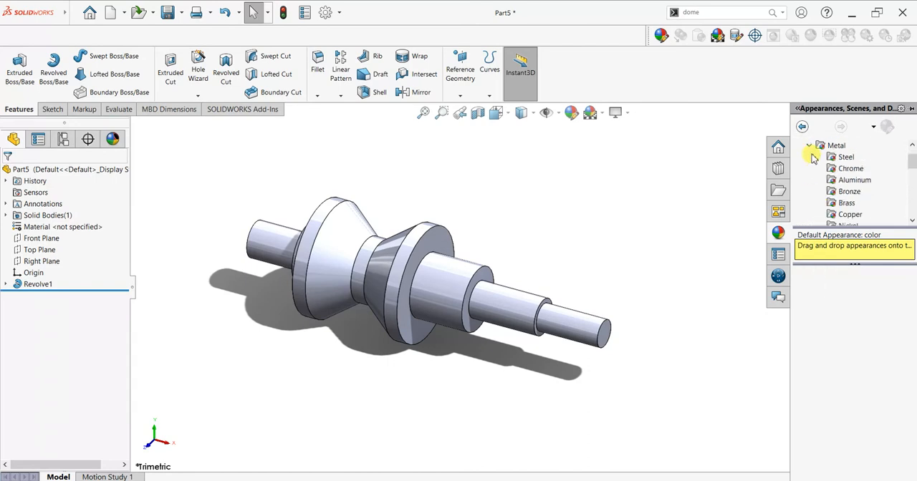
{"action": "left_click", "coordinate": [810, 146]}
{"action": "left_click", "coordinate": [811, 179]}
{"action": "left_click", "coordinate": [810, 180]}
{"action": "left_click", "coordinate": [821, 193]}
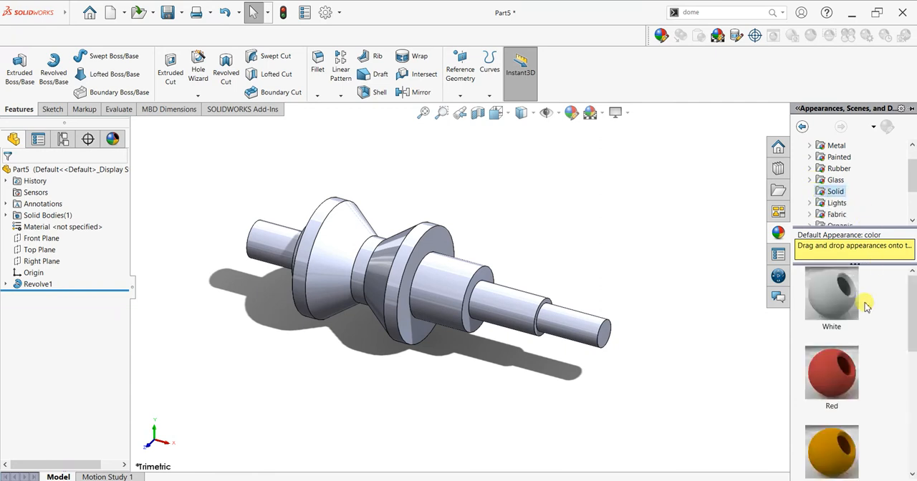
{"action": "scroll", "coordinate": [863, 310], "scroll_direction": "down", "scroll_amount": 3}
{"action": "left_click_drag", "start_coordinate": [833, 372], "coordinate": [455, 304]}
{"action": "left_click", "coordinate": [452, 306]}
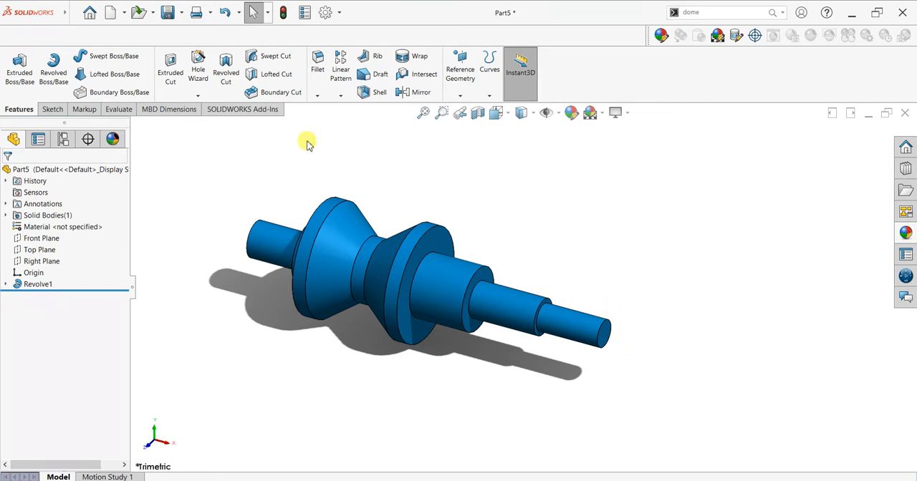
Start a drawing from the part, saving the part first as Practice 72 in the Practice folder.
{"action": "left_click", "coordinate": [124, 13]}
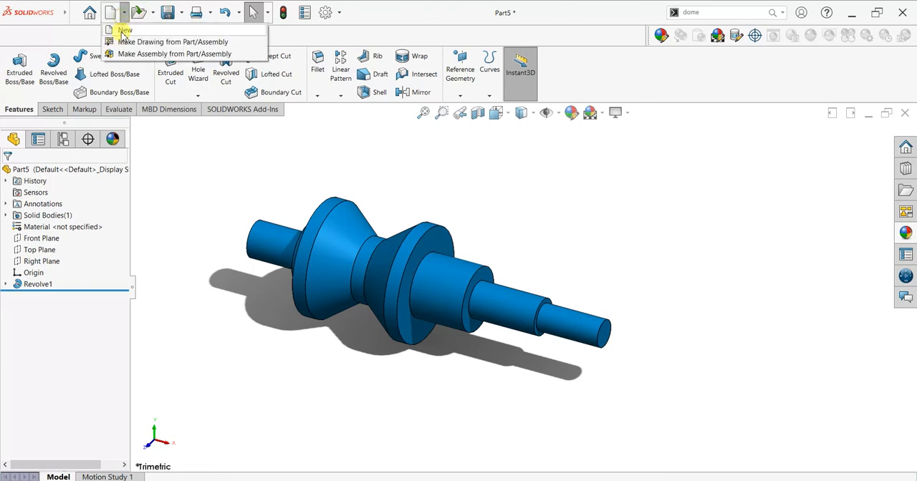
{"action": "left_click", "coordinate": [131, 41]}
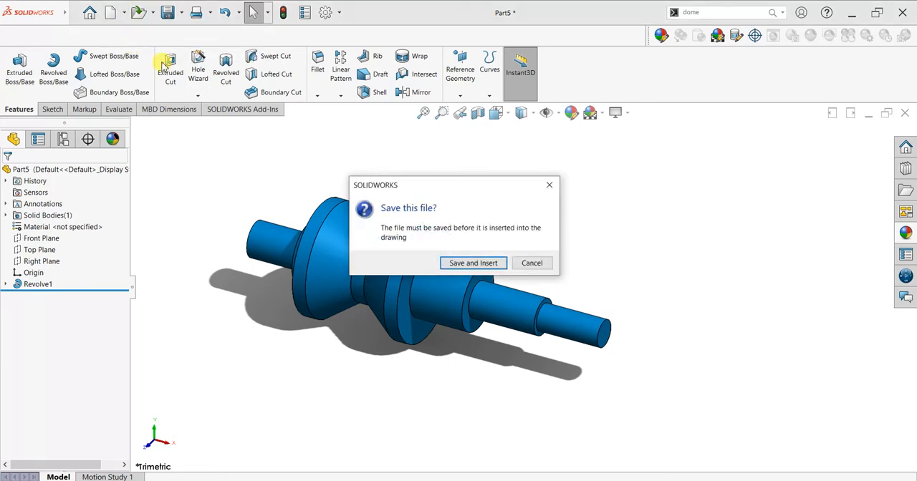
{"action": "left_click", "coordinate": [471, 263]}
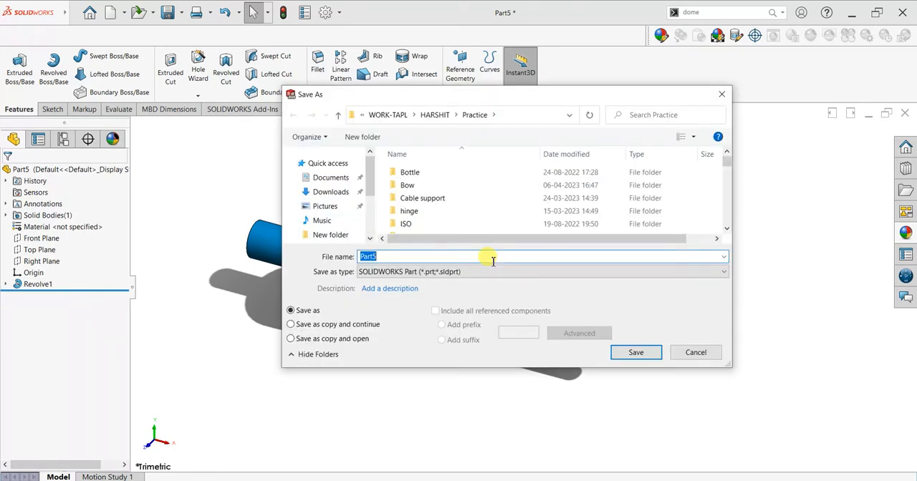
{"action": "type", "text": "P"}
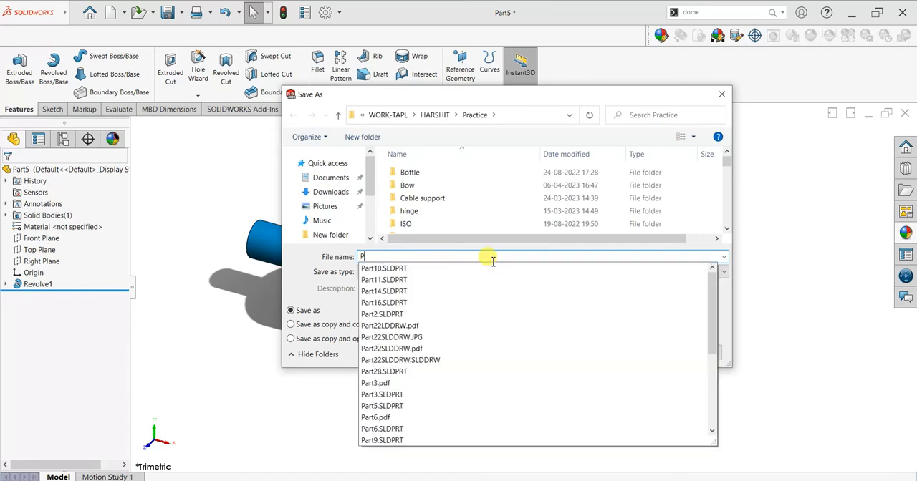
{"action": "type", "text": "ractic"}
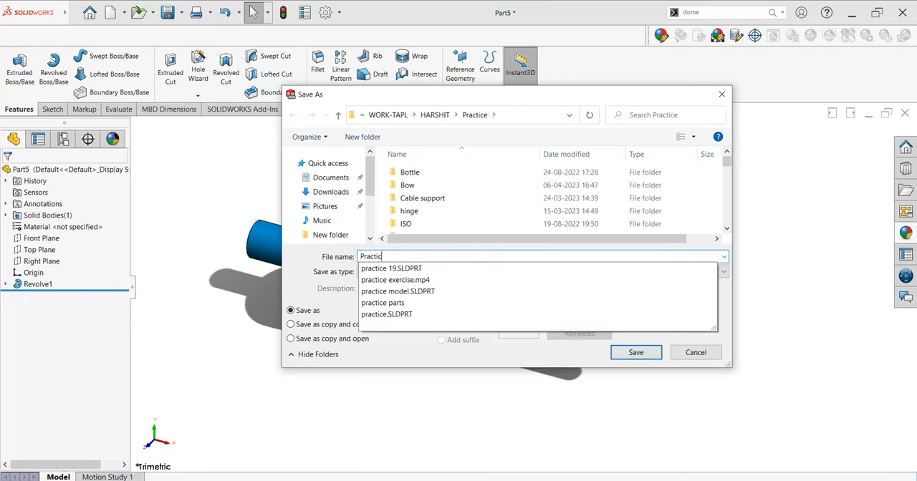
{"action": "type", "text": "e "}
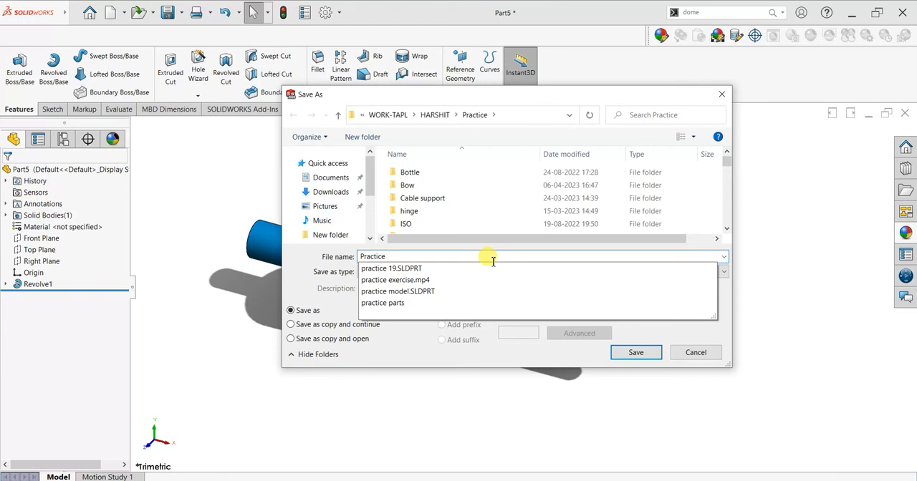
{"action": "type", "text": "&@"}
{"action": "key", "text": "BackSpace"}
{"action": "key", "text": "BackSpace"}
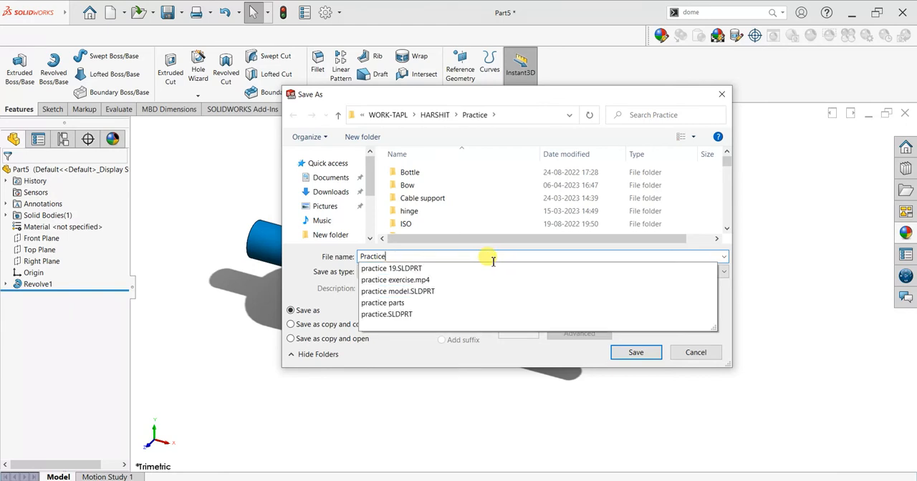
{"action": "type", "text": "6"}
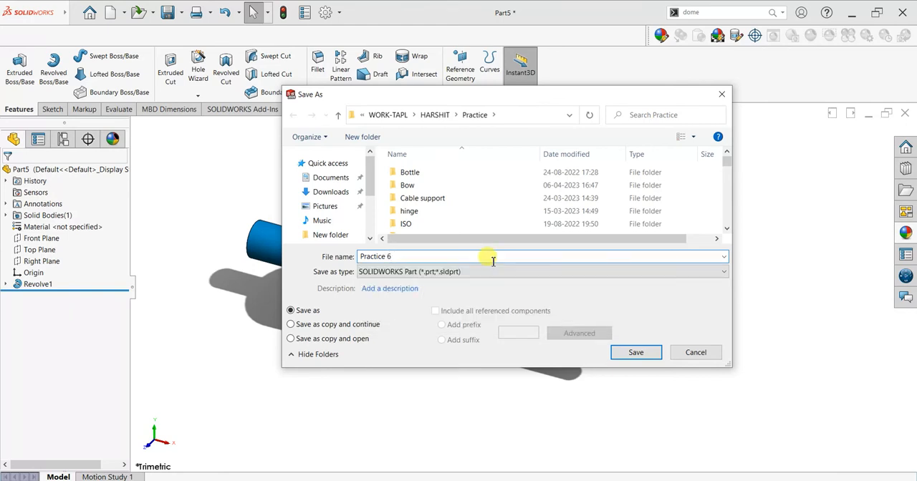
{"action": "key", "text": "BackSpace"}
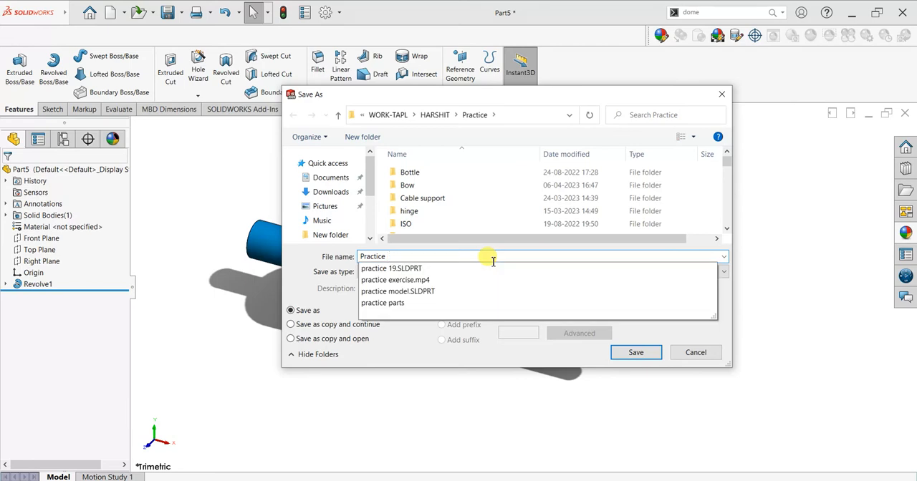
{"action": "type", "text": "72"}
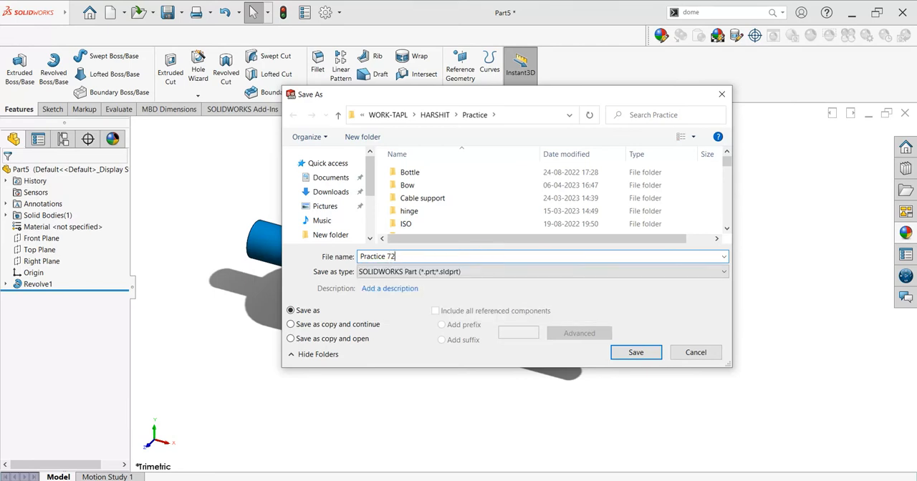
{"action": "left_click", "coordinate": [637, 353]}
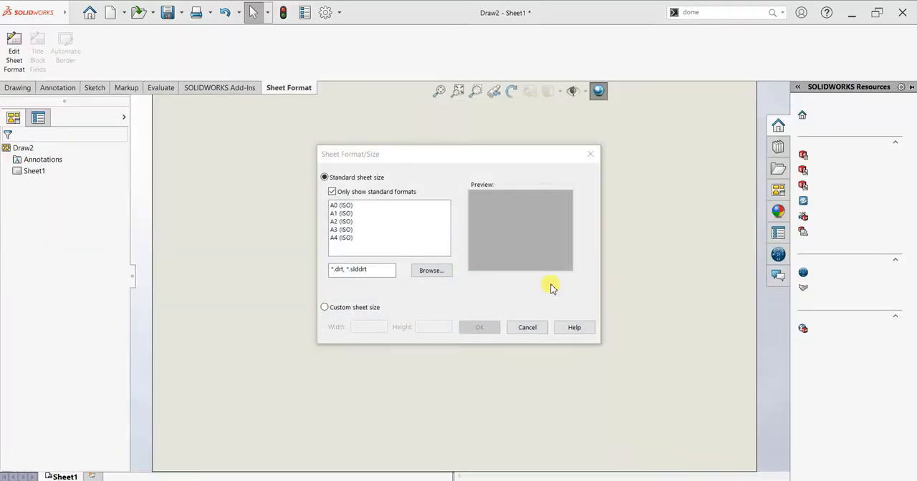
Choose the A2 (ISO) sheet format and place the shaft's front view in the upper-left area of the sheet.
{"action": "left_click", "coordinate": [342, 222]}
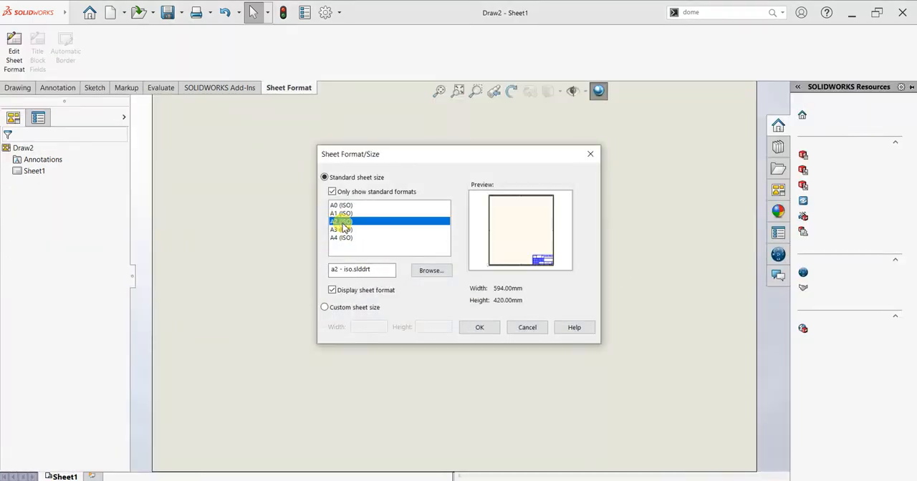
{"action": "left_click", "coordinate": [480, 329]}
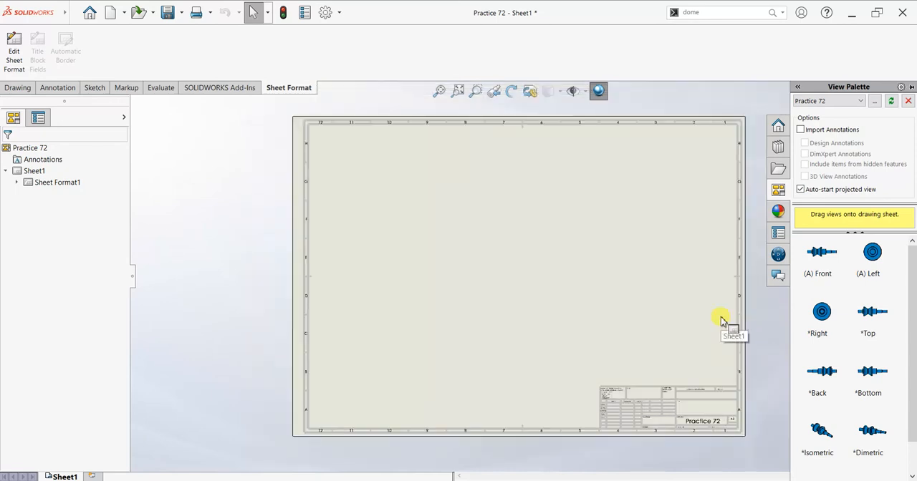
{"action": "left_click_drag", "start_coordinate": [824, 252], "coordinate": [429, 226]}
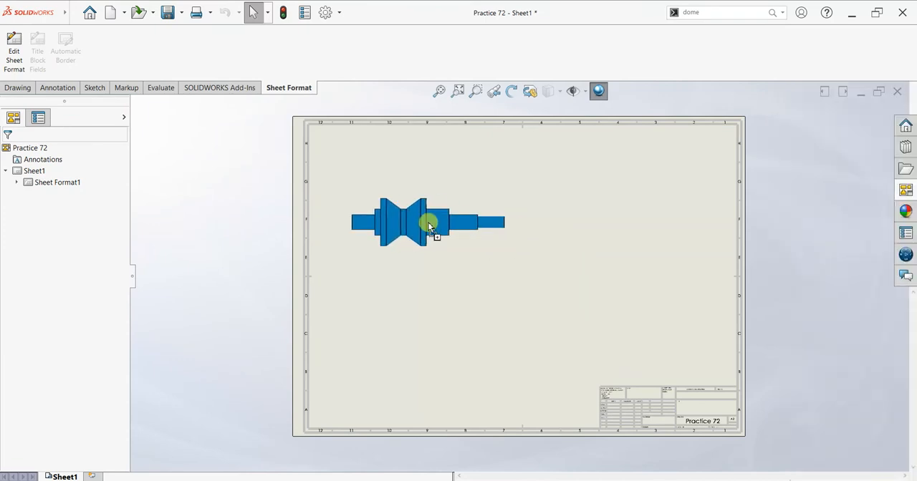
{"action": "left_click", "coordinate": [647, 227]}
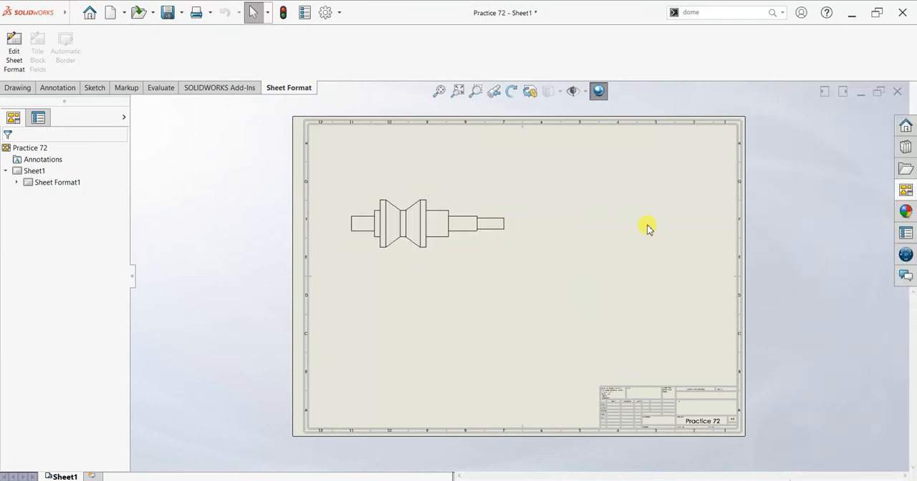
Place a projected side view right of the front view and an isometric view in the sheet's upper-right area, and finish projecting.
{"action": "left_click", "coordinate": [549, 226]}
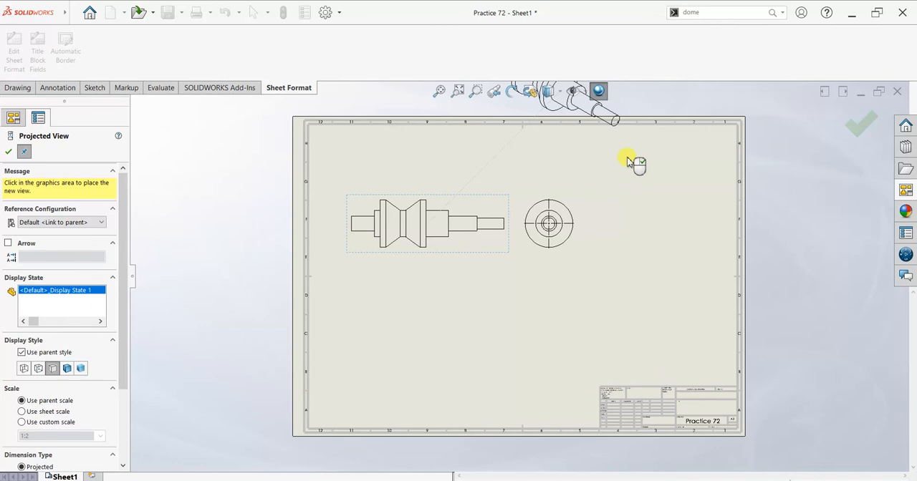
{"action": "left_click", "coordinate": [635, 200]}
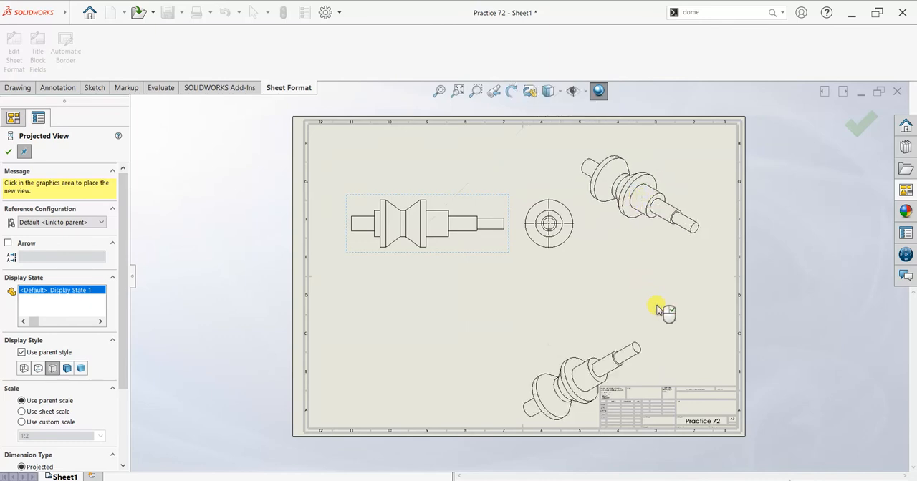
{"action": "key", "text": "Escape"}
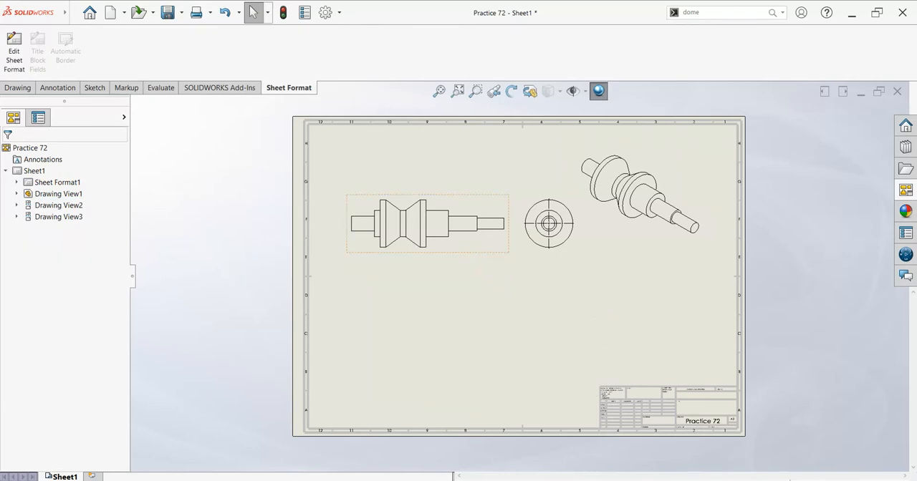
Scale the front view to 1:1.8 and place a section view below it, cut horizontally along the shaft's axis.
{"action": "left_click", "coordinate": [469, 254]}
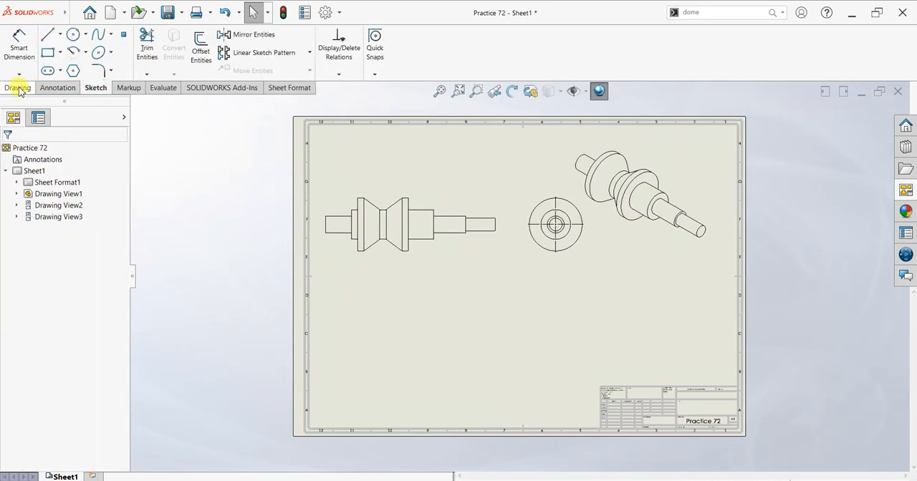
{"action": "left_click", "coordinate": [21, 88]}
{"action": "left_click", "coordinate": [99, 49]}
{"action": "left_click", "coordinate": [54, 317]}
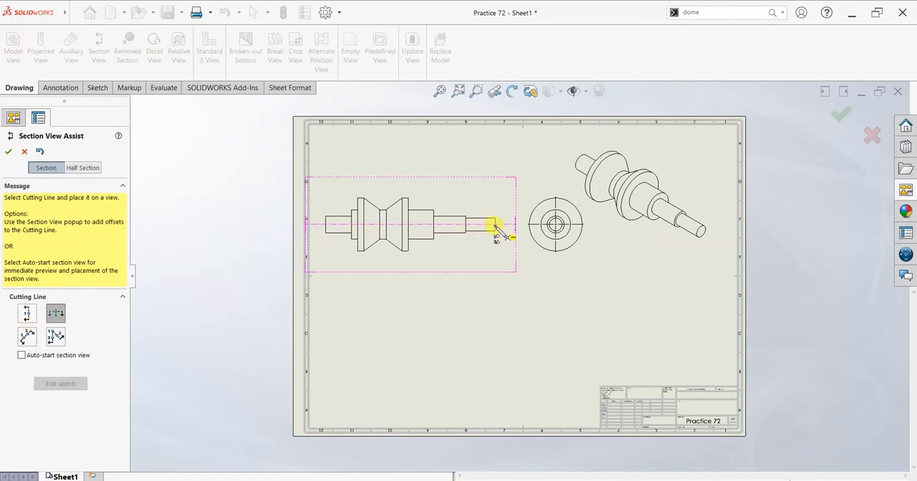
{"action": "left_click", "coordinate": [403, 226]}
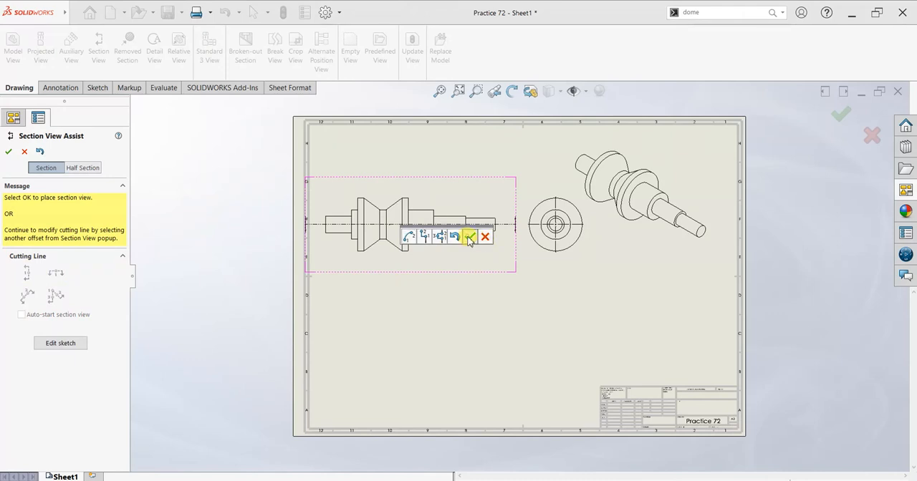
{"action": "left_click", "coordinate": [469, 237]}
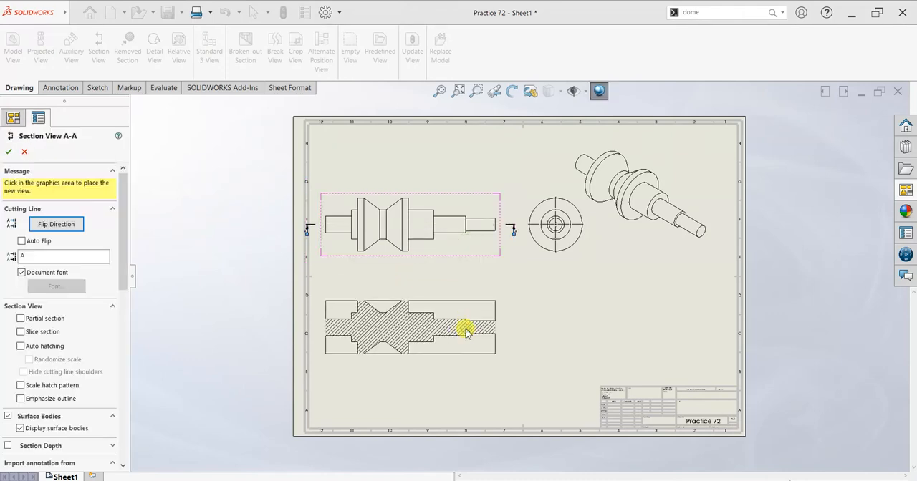
{"action": "left_click", "coordinate": [466, 331]}
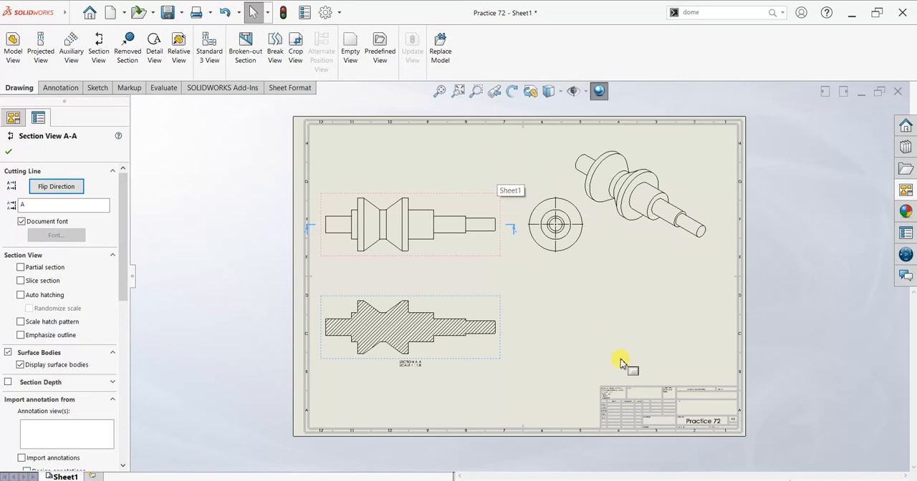
Set the isometric view's display style to Shaded With Edges at high quality.
{"action": "left_click", "coordinate": [646, 251]}
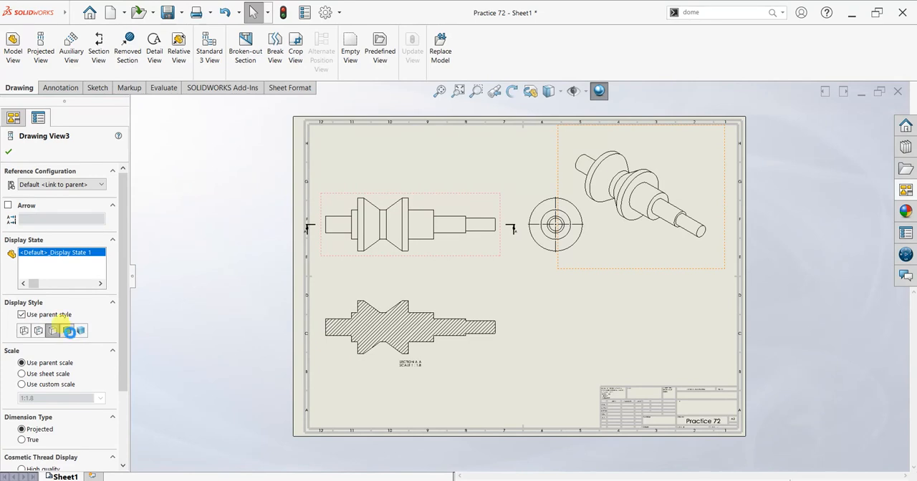
{"action": "left_click", "coordinate": [67, 331]}
{"action": "left_click", "coordinate": [32, 349]}
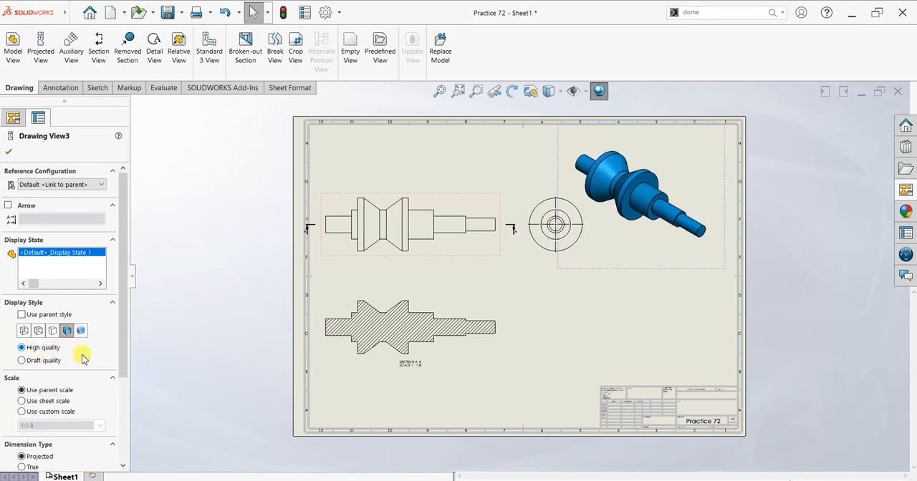
Set the isometric view's custom scale to 1:1.5 and move it below the side view, just above the title block.
{"action": "left_click", "coordinate": [46, 412]}
{"action": "double_click", "coordinate": [52, 428]}
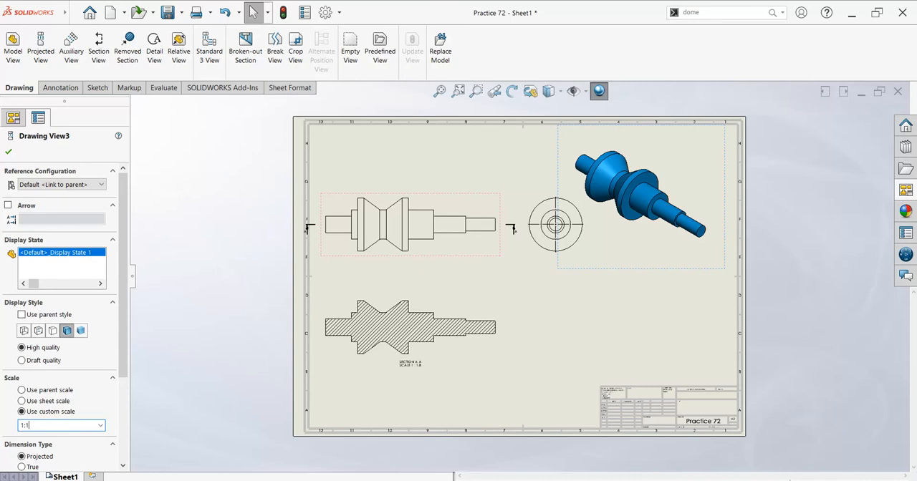
{"action": "key", "text": "Return"}
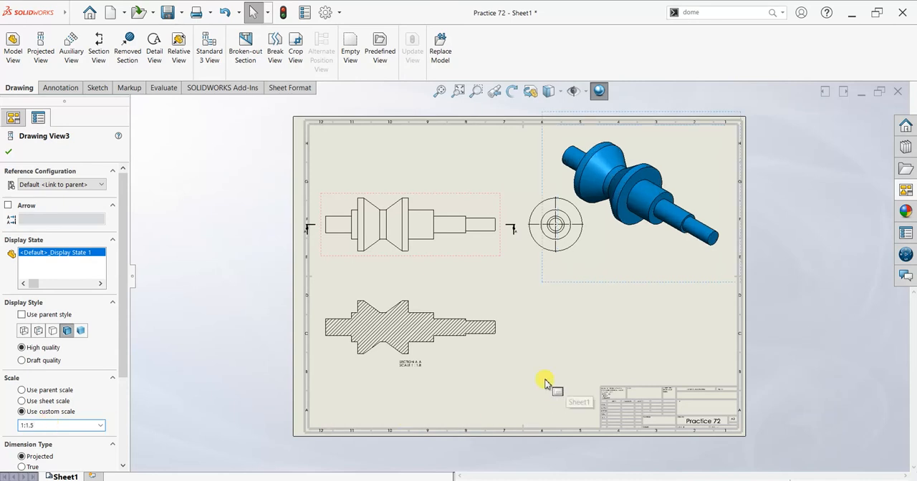
{"action": "mouse_move", "coordinate": [688, 291]}
{"action": "left_mouse_down"}
{"action": "mouse_move", "coordinate": [684, 369]}
{"action": "mouse_move", "coordinate": [666, 415]}
{"action": "left_mouse_up"}
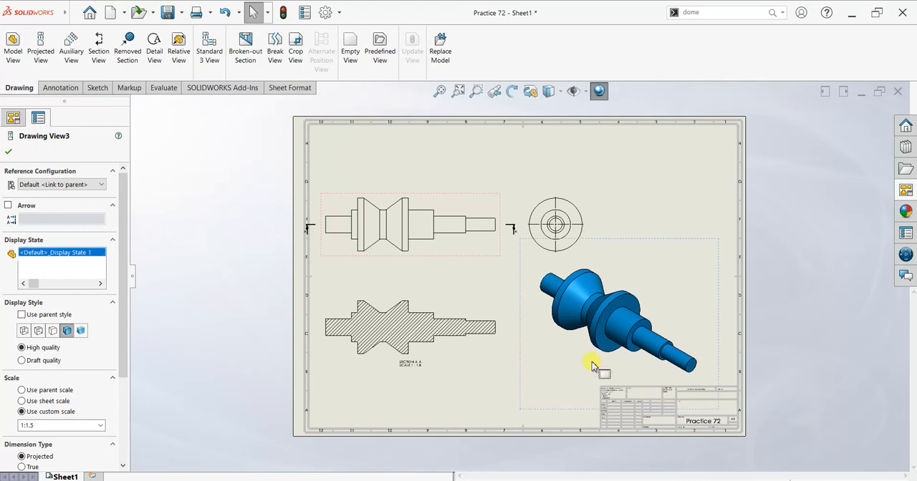
{"action": "left_click", "coordinate": [605, 169]}
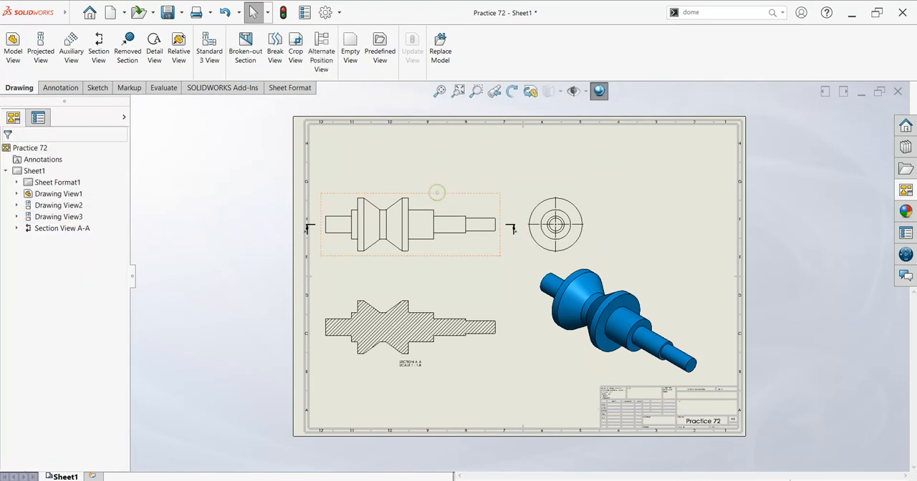
Insert an automatic centerline through the front view of the shaft.
{"action": "left_click", "coordinate": [412, 215]}
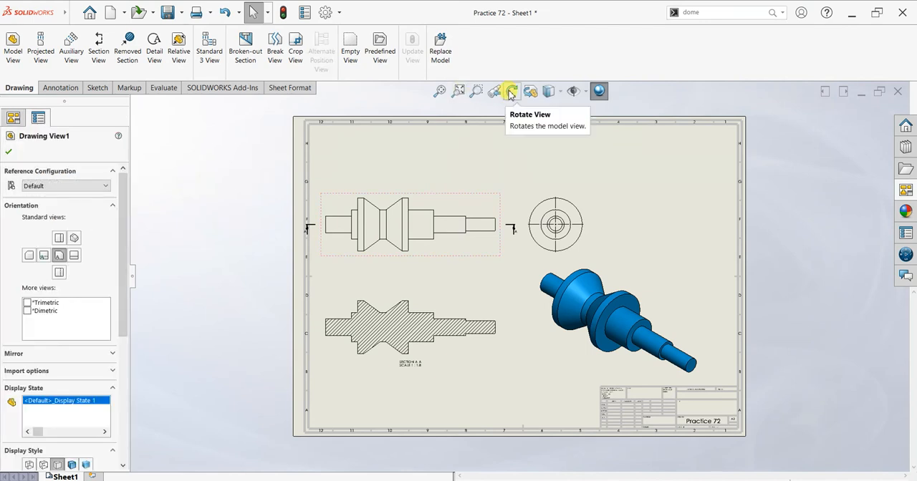
{"action": "left_click", "coordinate": [61, 87]}
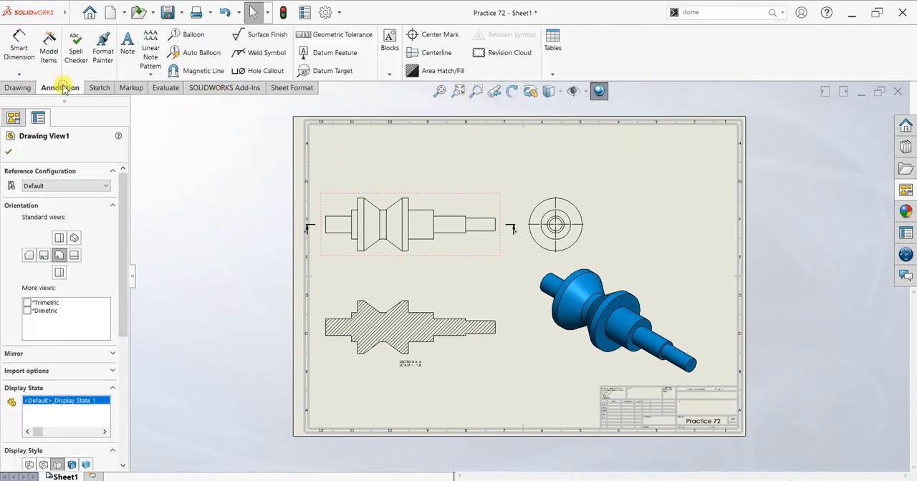
{"action": "left_click", "coordinate": [428, 57]}
{"action": "left_click", "coordinate": [51, 269]}
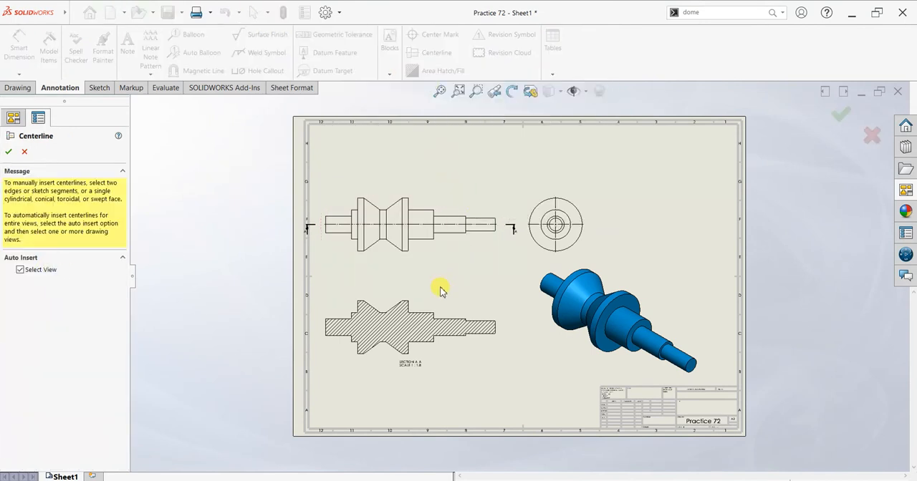
{"action": "left_click", "coordinate": [8, 151]}
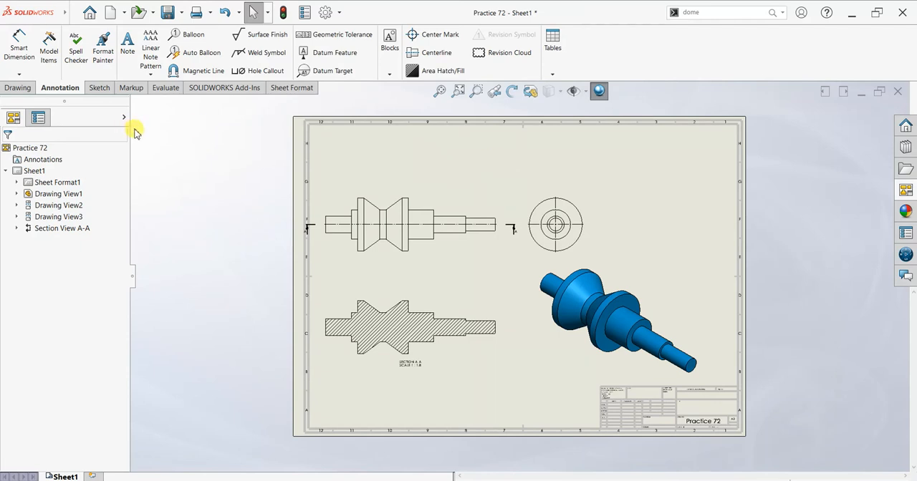
Set the drawing's dimension text to Century Gothic Bold with a height of 6 mm in the document properties.
{"action": "left_click", "coordinate": [27, 49]}
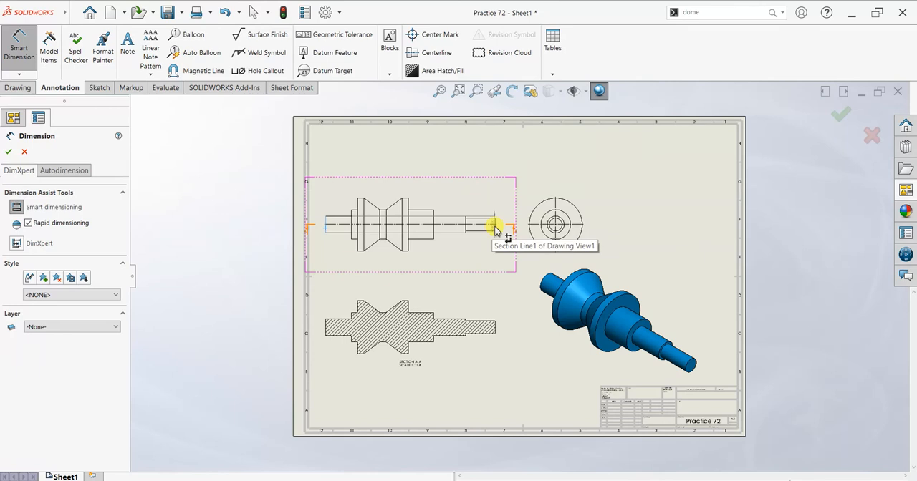
{"action": "scroll", "coordinate": [495, 231], "scroll_direction": "down", "scroll_amount": 2}
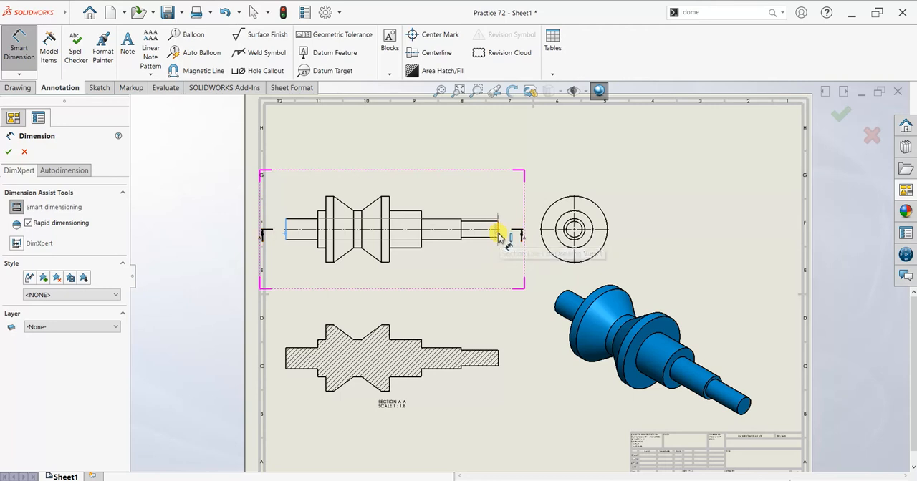
{"action": "key", "text": "Escape"}
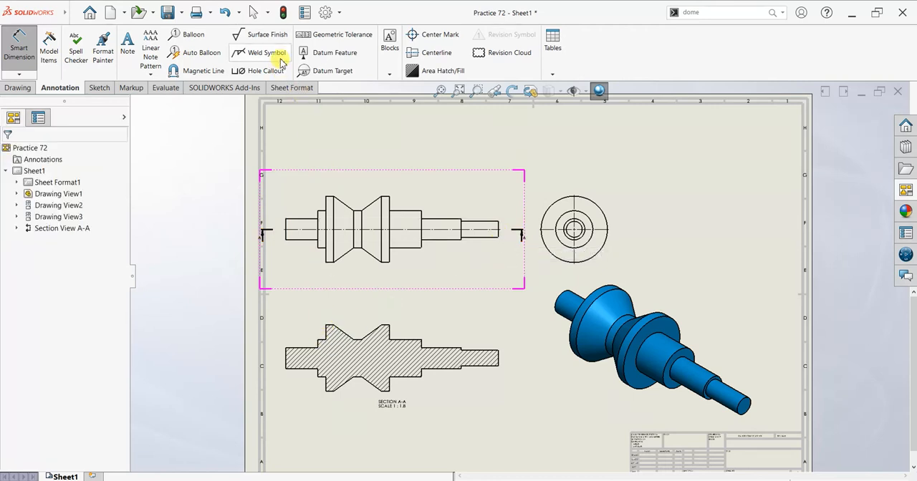
{"action": "left_click", "coordinate": [340, 12]}
{"action": "left_click", "coordinate": [343, 30]}
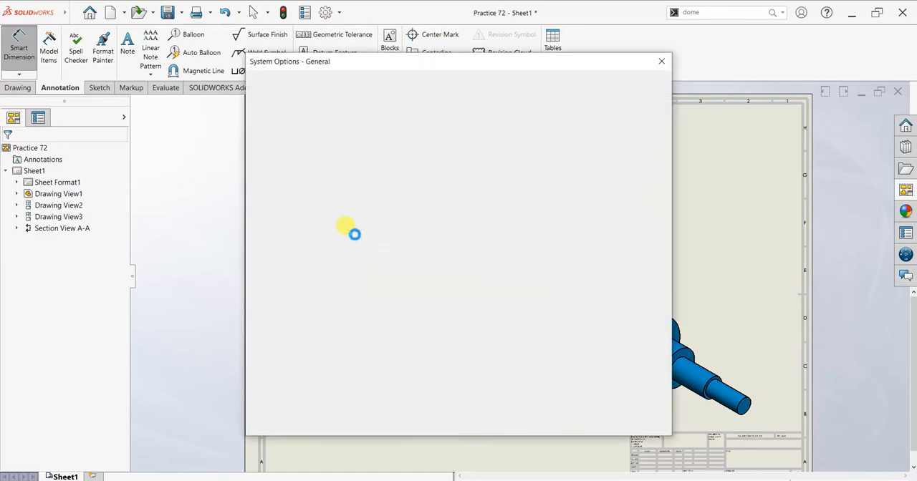
{"action": "left_click", "coordinate": [335, 84]}
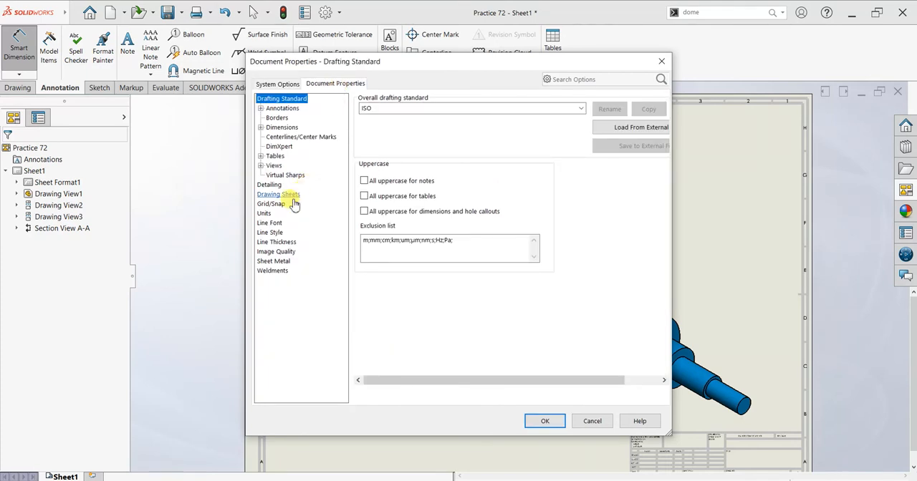
{"action": "left_click", "coordinate": [282, 127]}
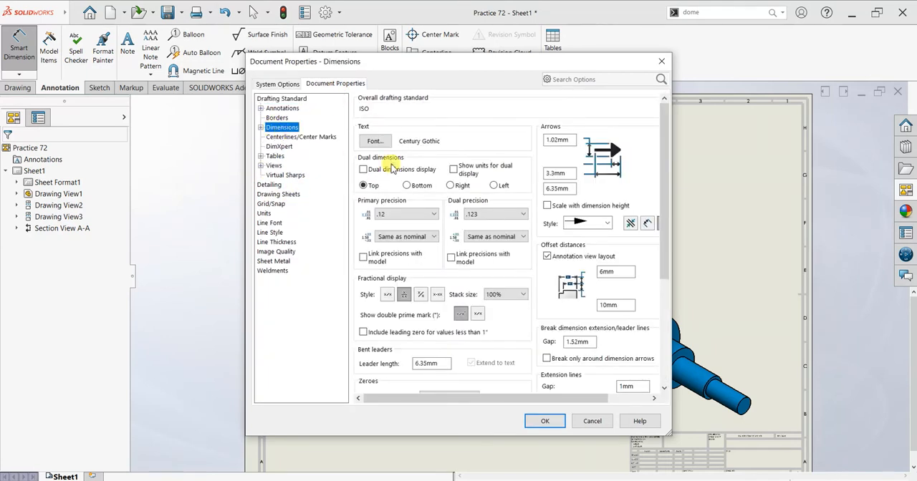
{"action": "left_click", "coordinate": [379, 141]}
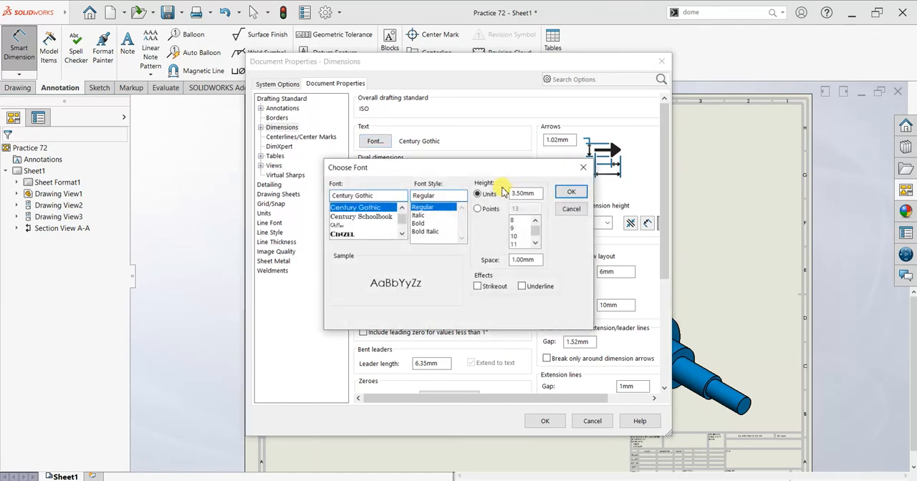
{"action": "left_click_drag", "start_coordinate": [531, 193], "coordinate": [511, 195]}
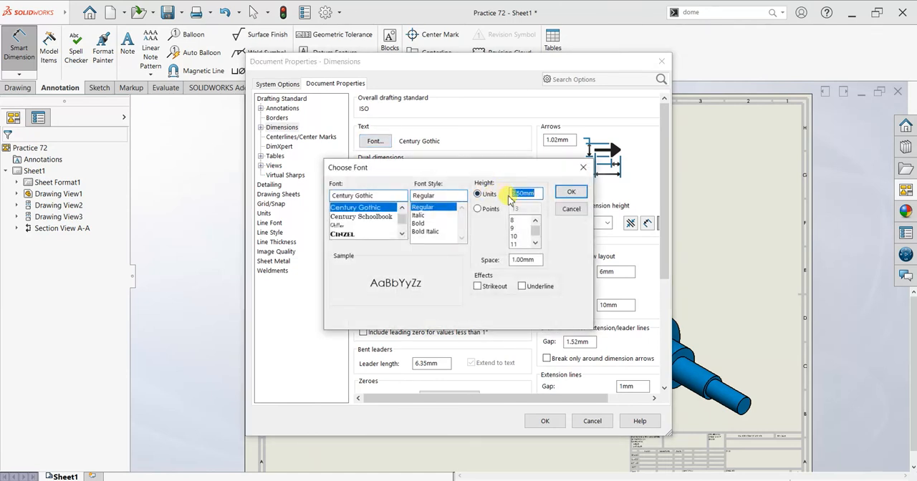
{"action": "type", "text": "6"}
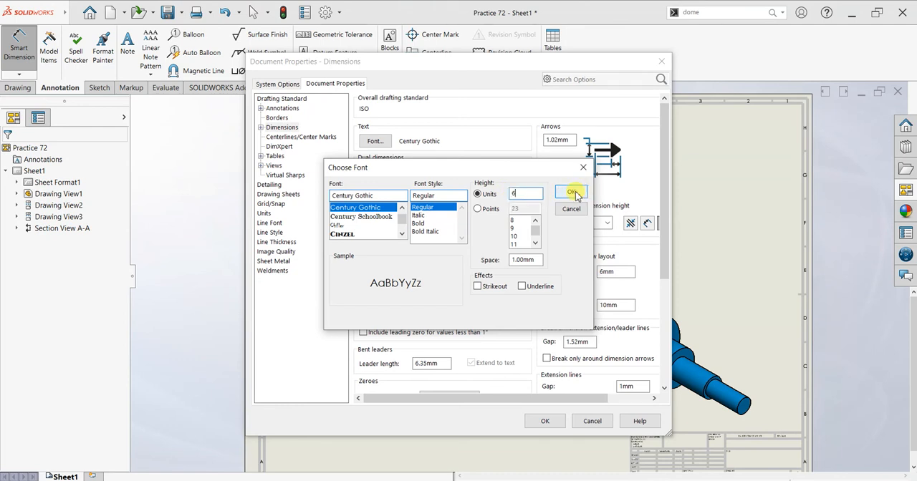
{"action": "left_click", "coordinate": [421, 224]}
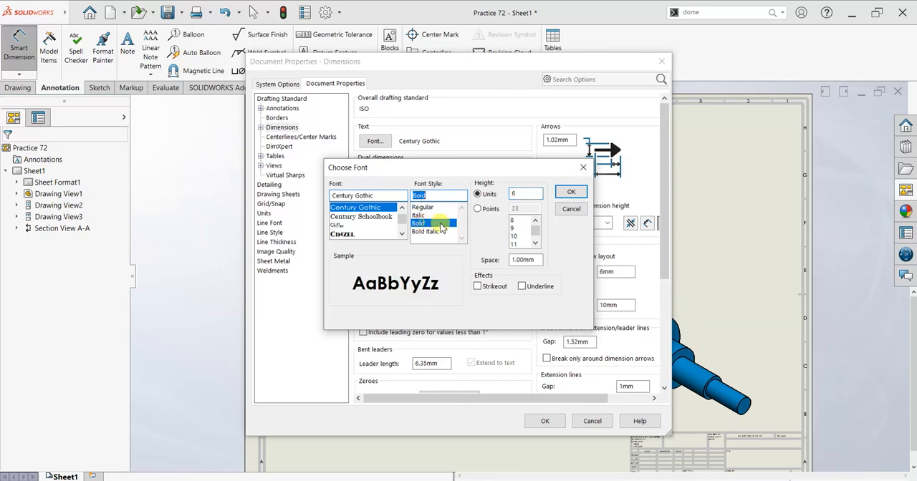
{"action": "left_click", "coordinate": [570, 192]}
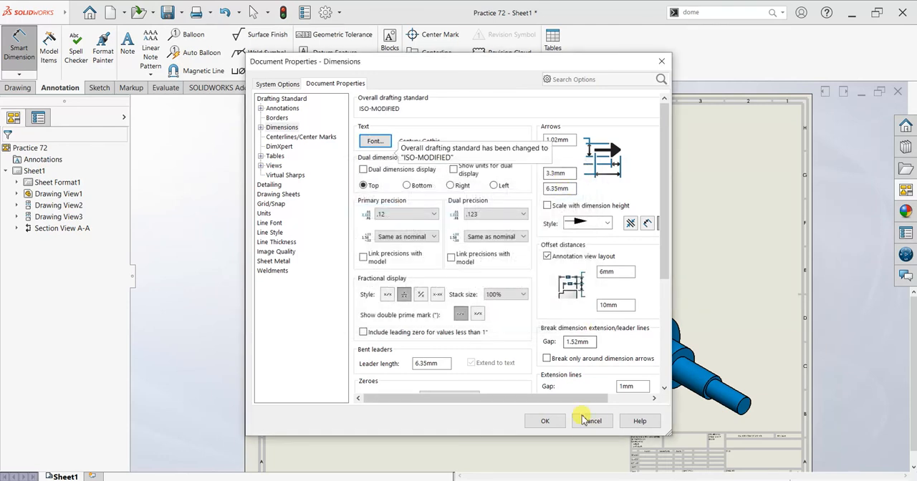
{"action": "left_click", "coordinate": [544, 421]}
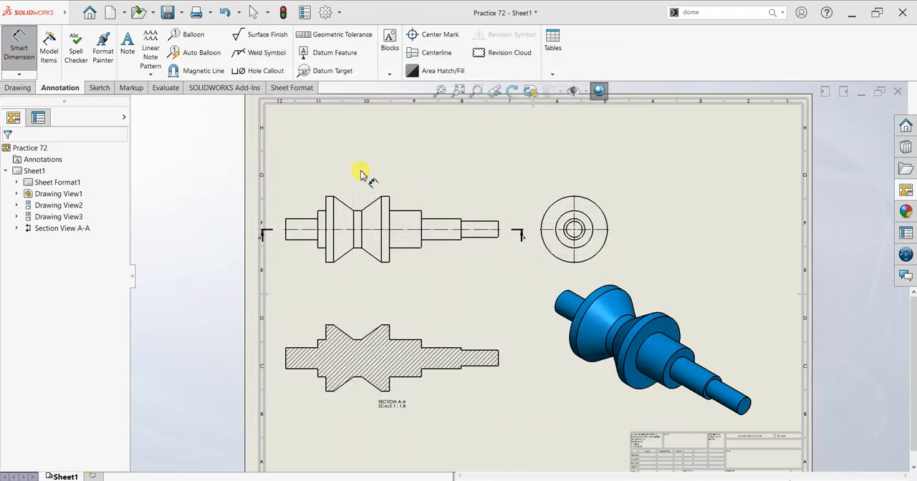
Dimension the section view's overall shaft length above it and the left end journal's length below it.
{"action": "left_click", "coordinate": [286, 358]}
{"action": "left_click", "coordinate": [498, 362]}
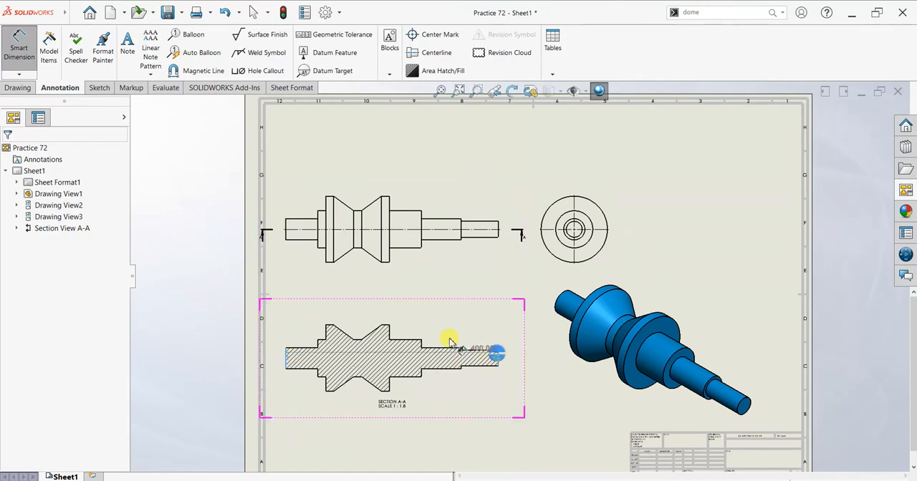
{"action": "left_click", "coordinate": [392, 290]}
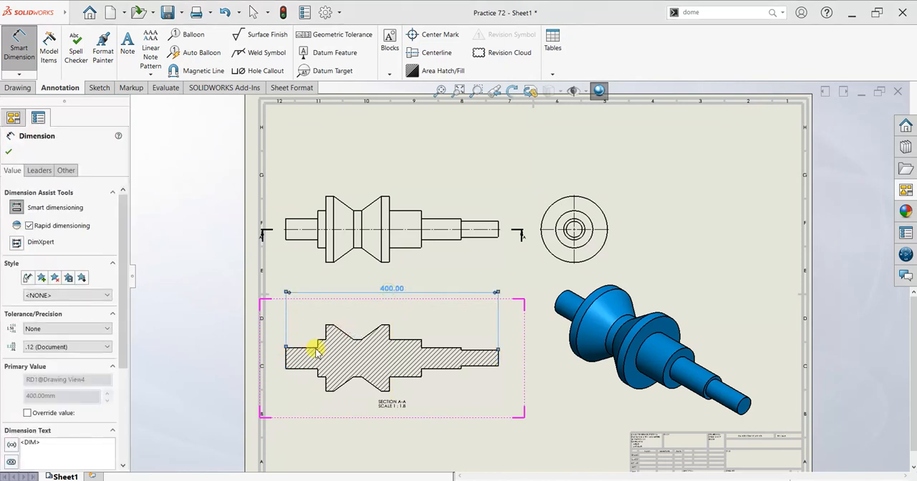
{"action": "left_click", "coordinate": [286, 362]}
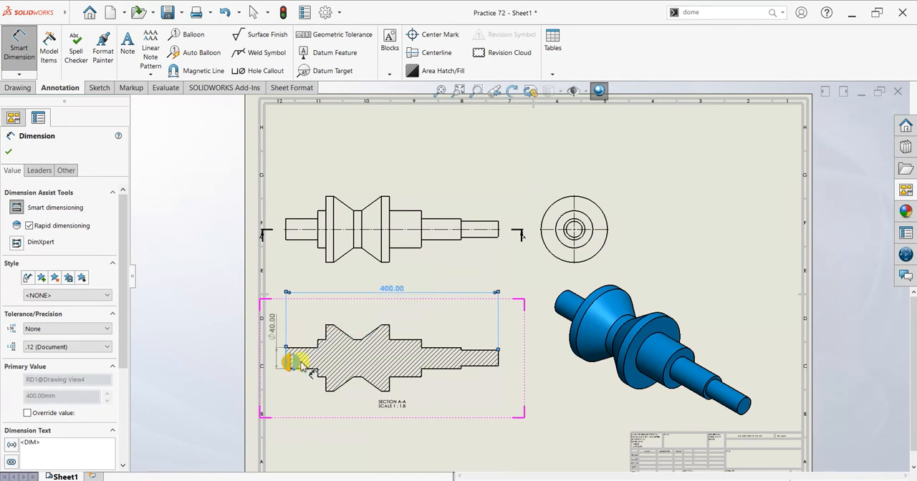
{"action": "left_click", "coordinate": [316, 348]}
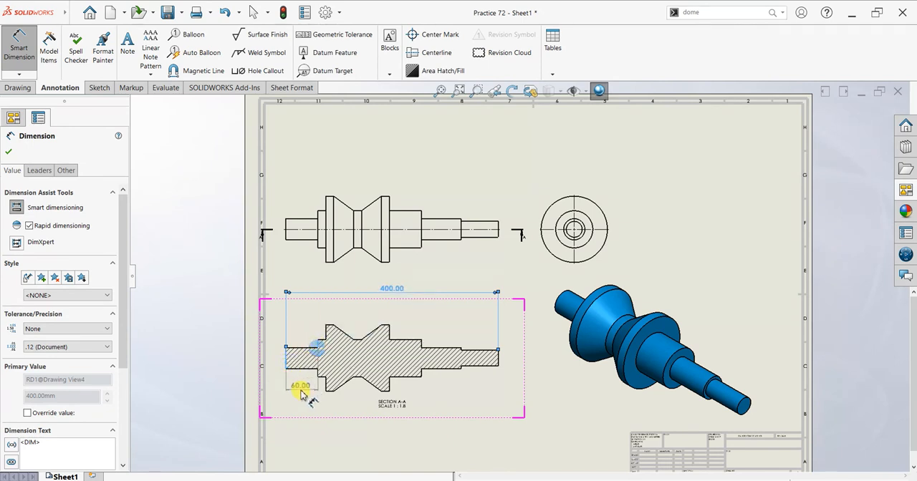
{"action": "left_click", "coordinate": [301, 393]}
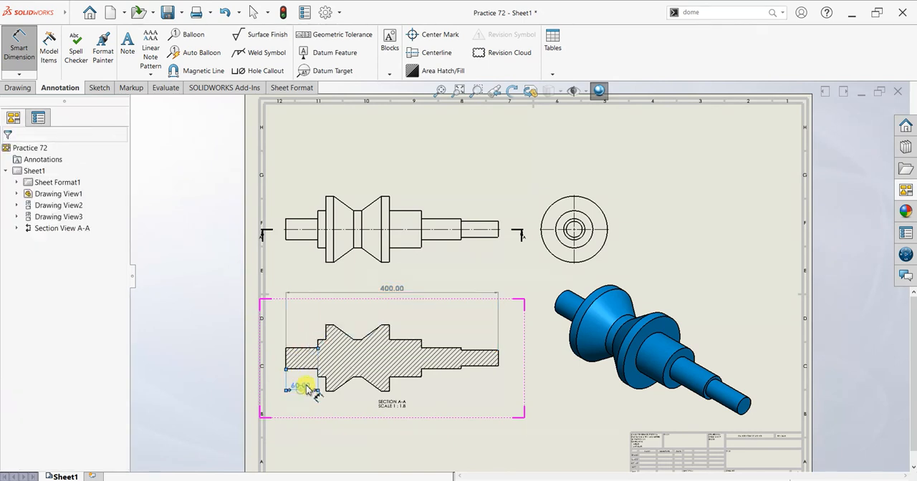
Dimension the widths of the narrow collar and the grooved rim's left flat land above the section view.
{"action": "left_click", "coordinate": [328, 337]}
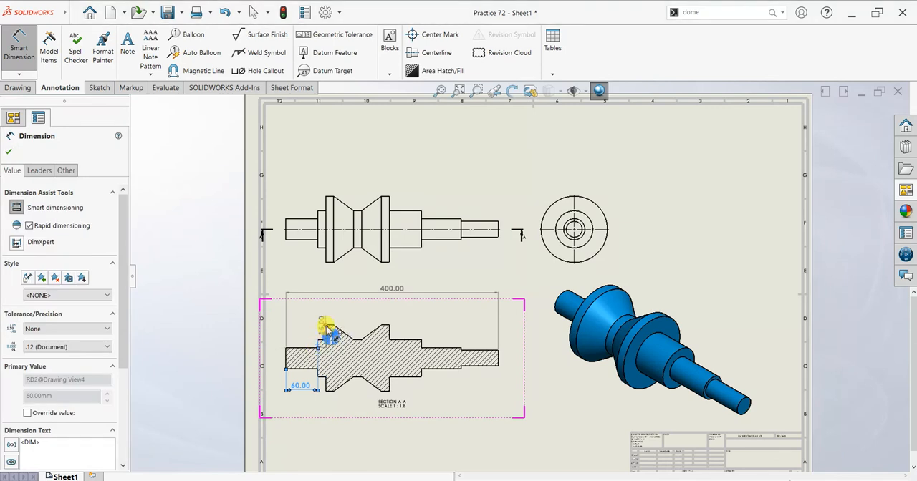
{"action": "left_click", "coordinate": [330, 331]}
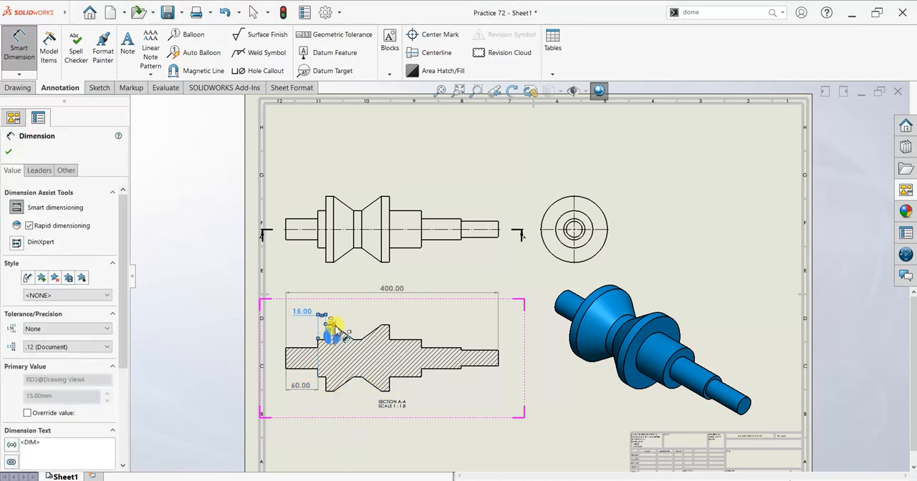
{"action": "left_click", "coordinate": [333, 326]}
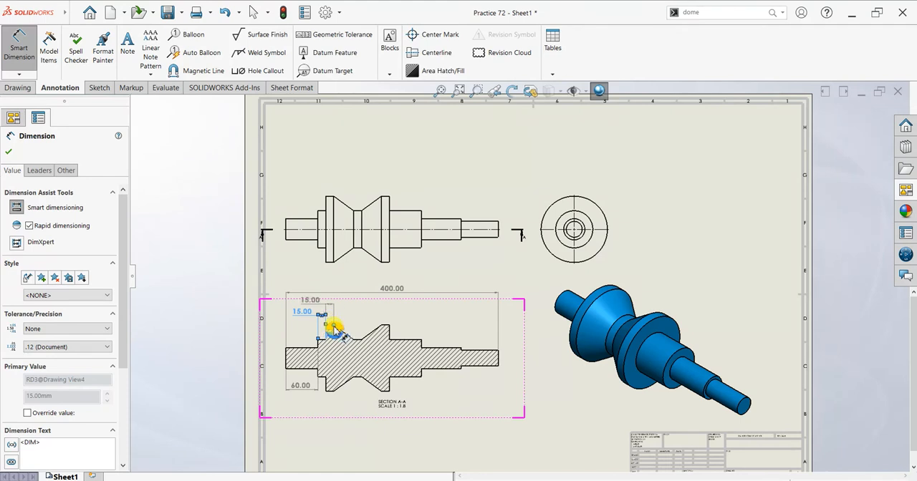
{"action": "left_click", "coordinate": [335, 329]}
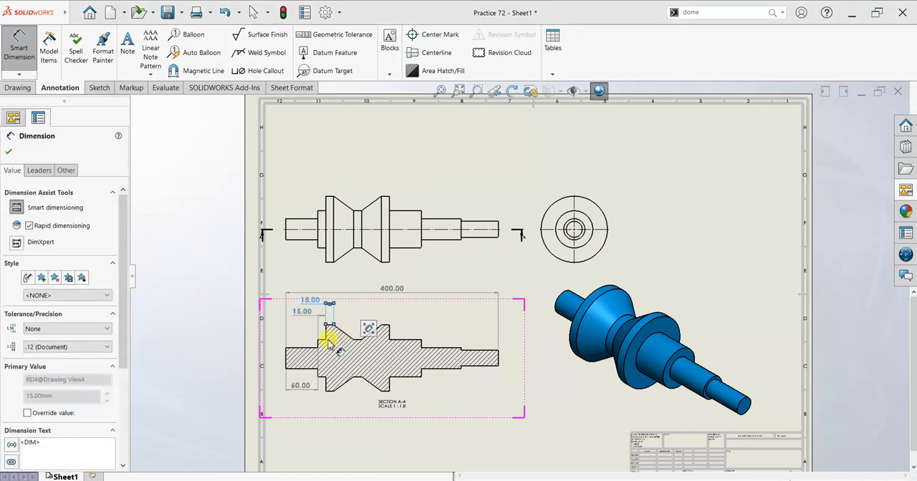
Dimension the grooved rim's full width below the section view and the V-groove's flat bottom width above it.
{"action": "left_click", "coordinate": [329, 381]}
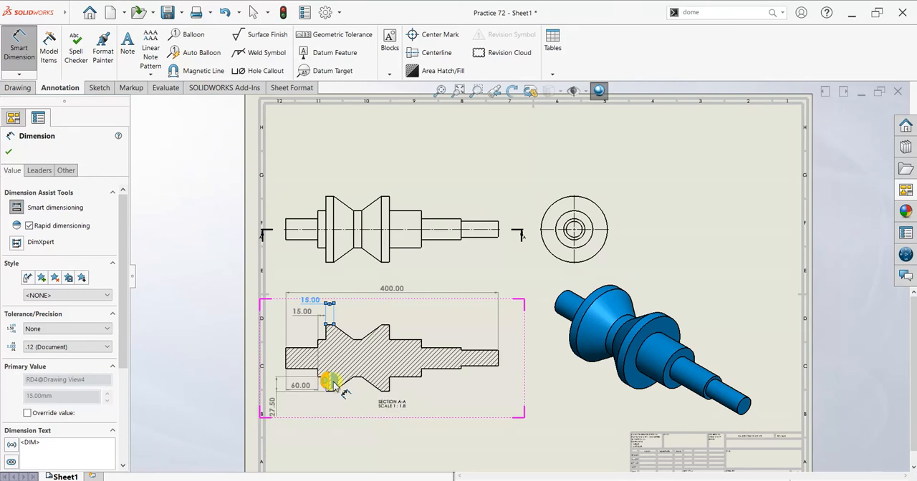
{"action": "left_click", "coordinate": [390, 385]}
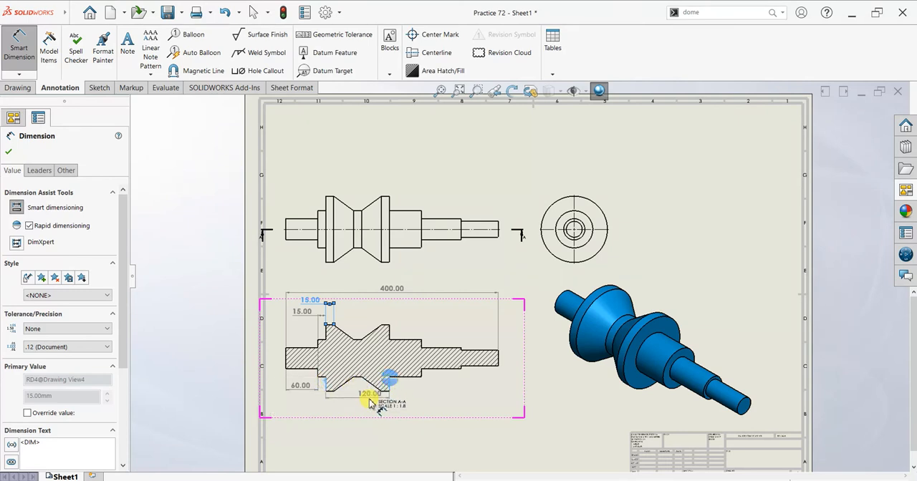
{"action": "left_click", "coordinate": [389, 382]}
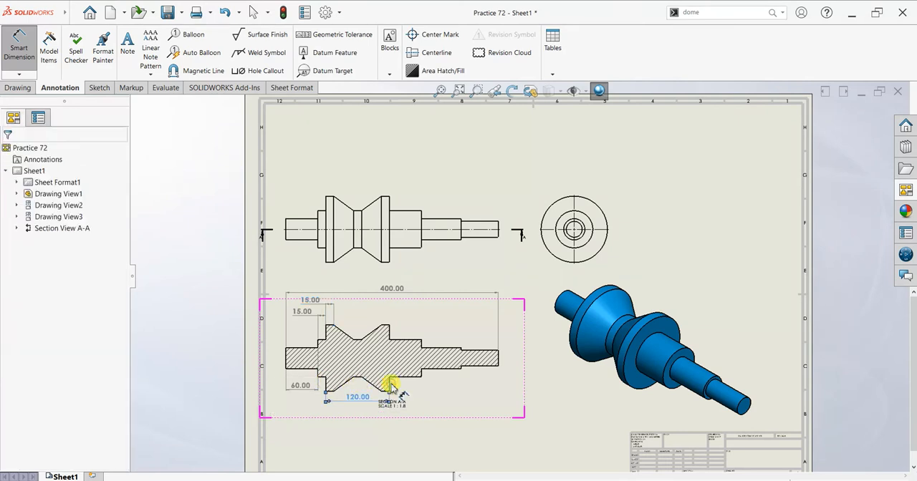
{"action": "left_click", "coordinate": [359, 340]}
{"action": "left_click", "coordinate": [360, 338]}
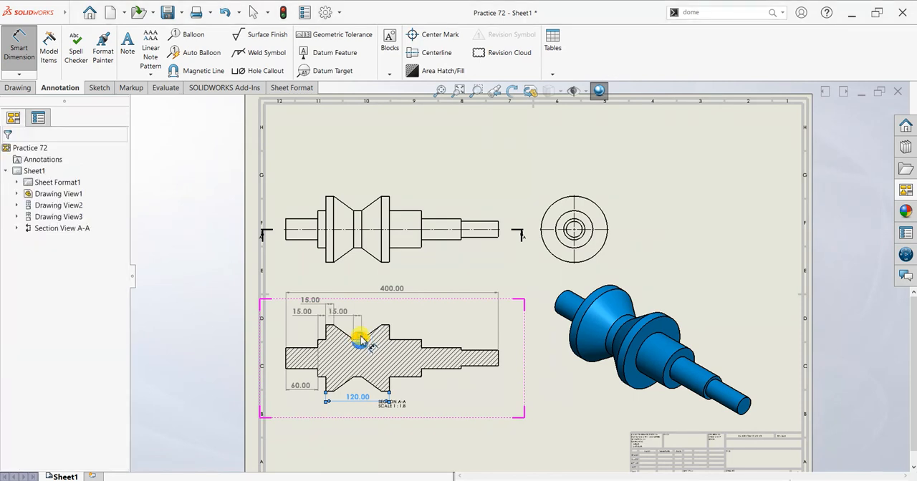
{"action": "left_click_drag", "start_coordinate": [359, 314], "coordinate": [363, 305]}
{"action": "left_click", "coordinate": [410, 324]}
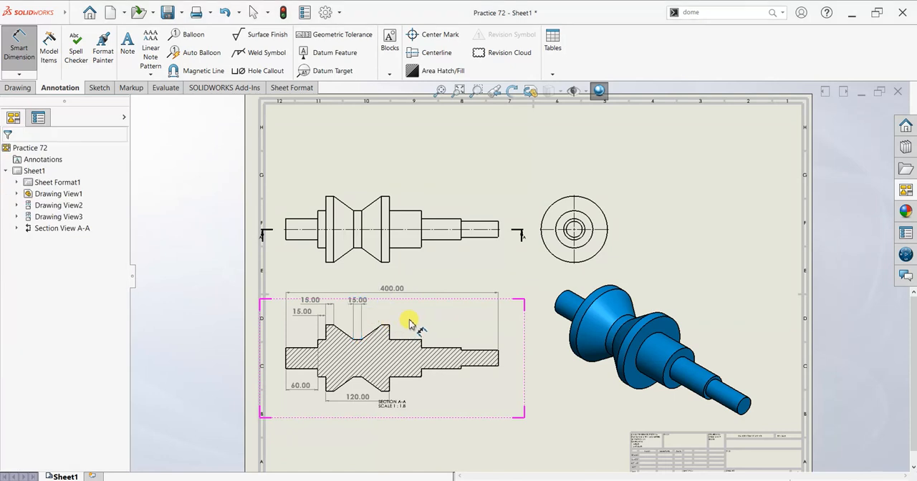
Dimension the grooved rim's right flat land and the length of the adjacent large shaft step above the section view.
{"action": "left_click", "coordinate": [385, 329]}
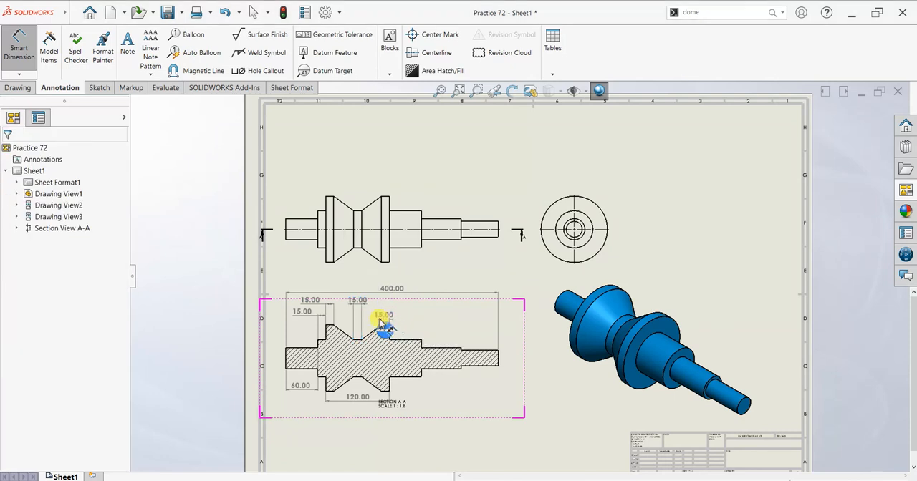
{"action": "left_click", "coordinate": [378, 321]}
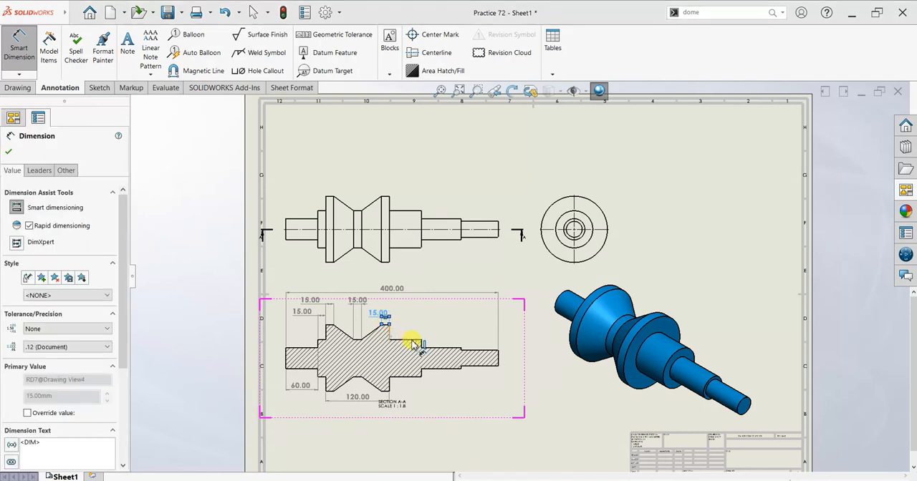
{"action": "left_click", "coordinate": [413, 342]}
{"action": "left_click", "coordinate": [420, 343]}
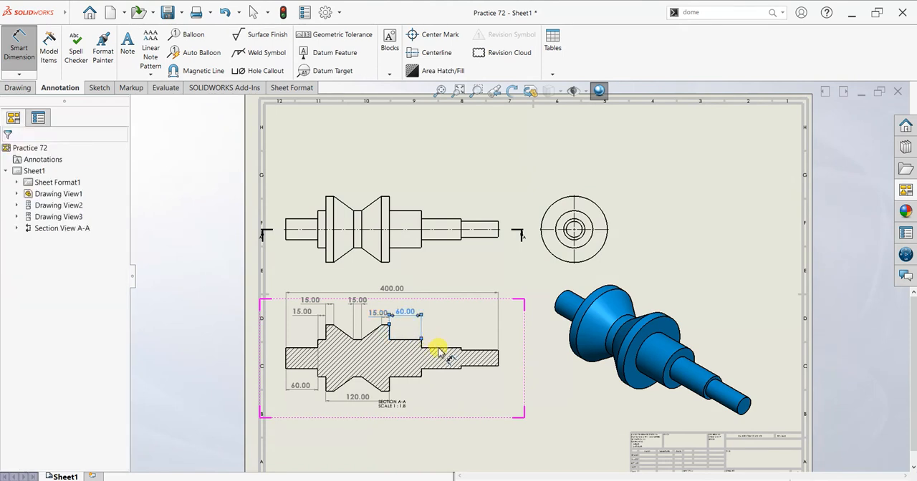
Dimension the lengths of the middle shaft step and the right end journal above the section view.
{"action": "left_click", "coordinate": [439, 351]}
{"action": "left_click", "coordinate": [442, 345]}
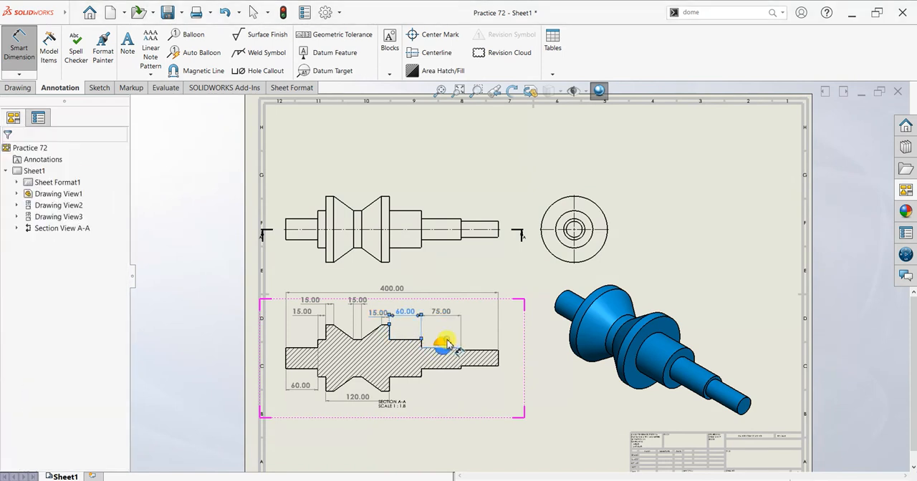
{"action": "left_click", "coordinate": [475, 352]}
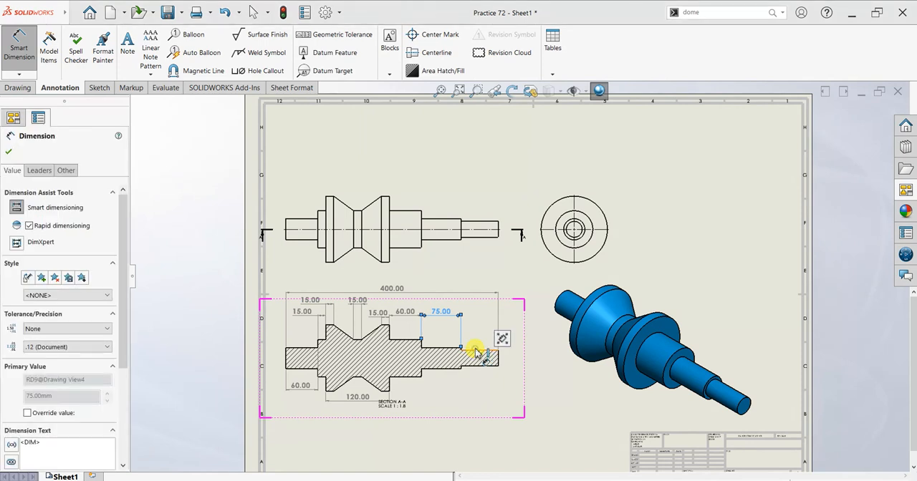
{"action": "left_click", "coordinate": [475, 352]}
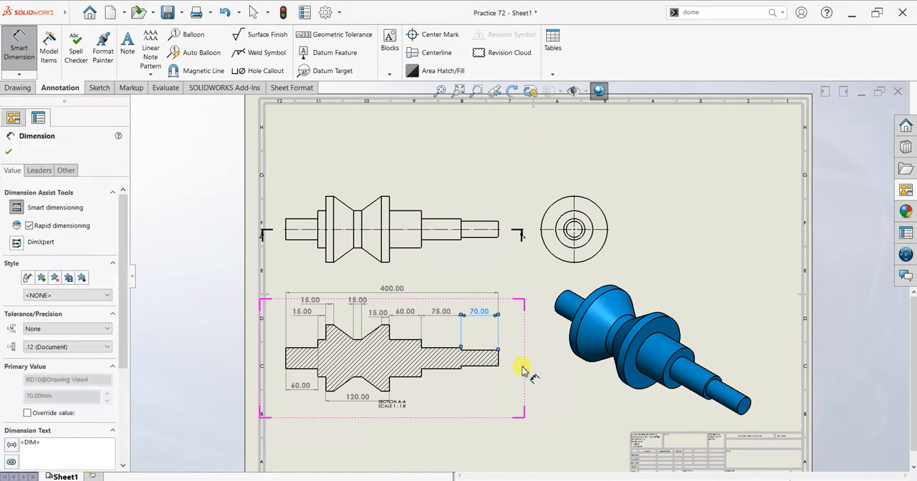
Dimension the diameters of the left end journal and the narrow collar in the front view.
{"action": "left_click", "coordinate": [286, 228]}
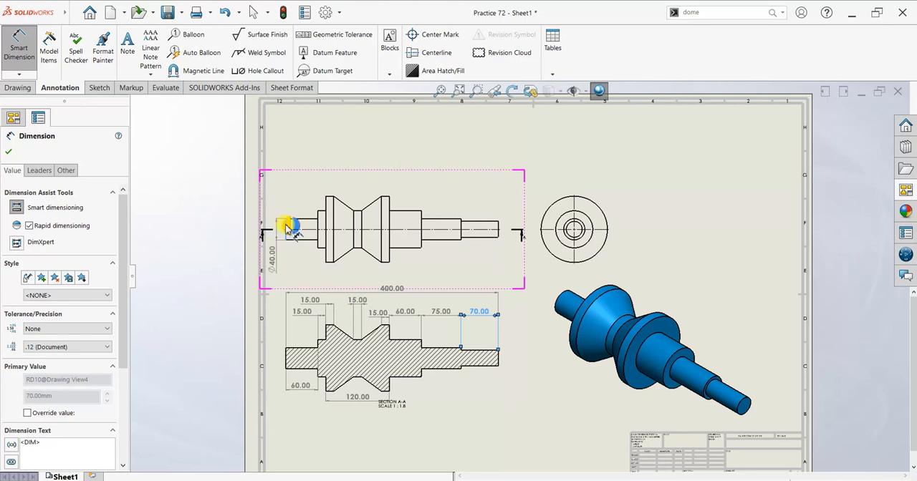
{"action": "left_click", "coordinate": [291, 227]}
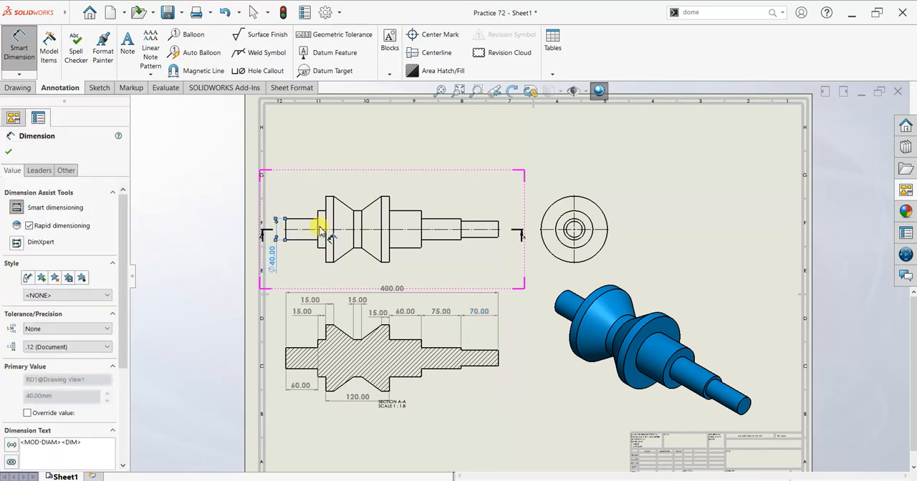
{"action": "left_click", "coordinate": [322, 229]}
{"action": "left_click", "coordinate": [299, 191]}
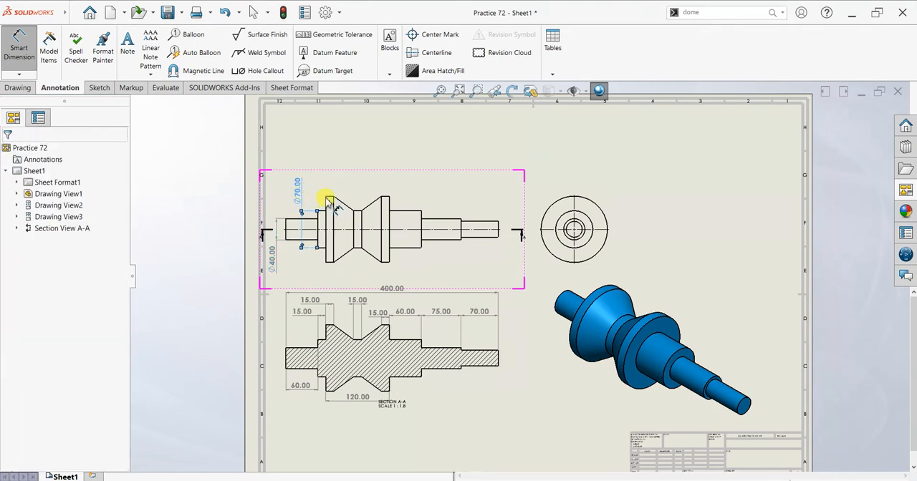
{"action": "left_click", "coordinate": [328, 195]}
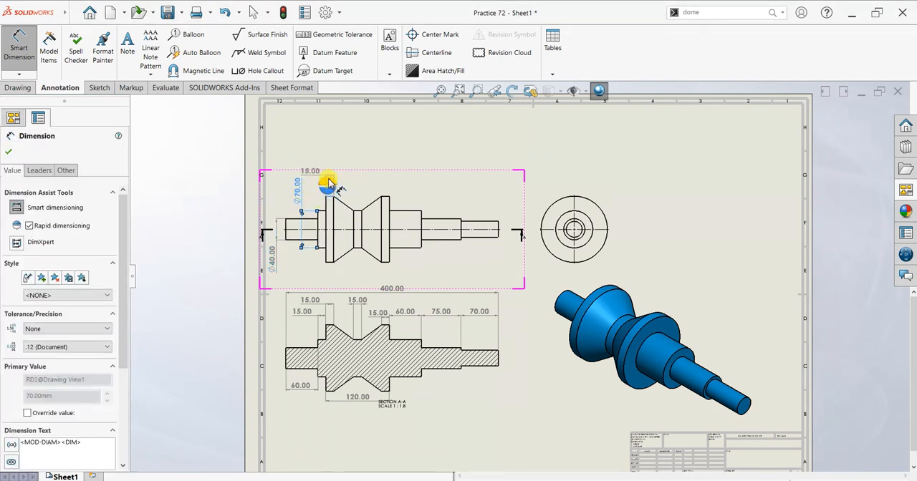
{"action": "left_click", "coordinate": [328, 182]}
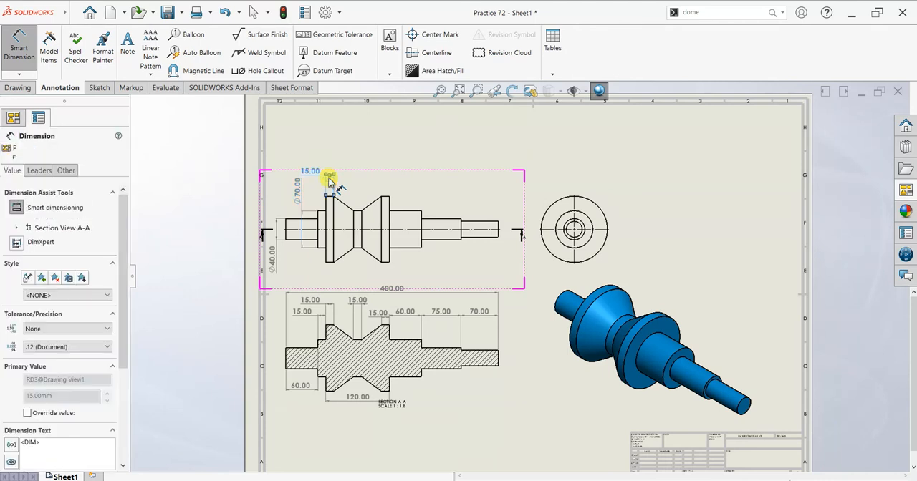
{"action": "key", "text": "Delete"}
Dimension the diameters of the rim's left flat land and the V-groove's flat bottom above the front view.
{"action": "left_click", "coordinate": [328, 199]}
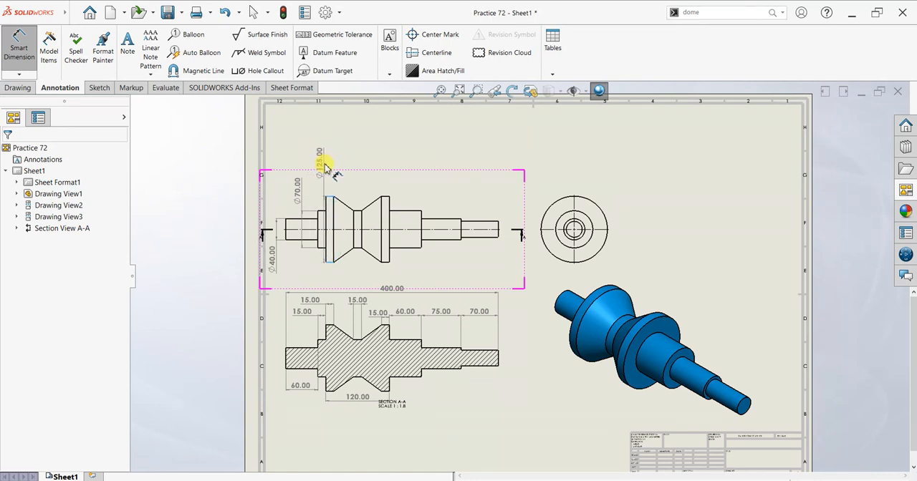
{"action": "left_click", "coordinate": [332, 166]}
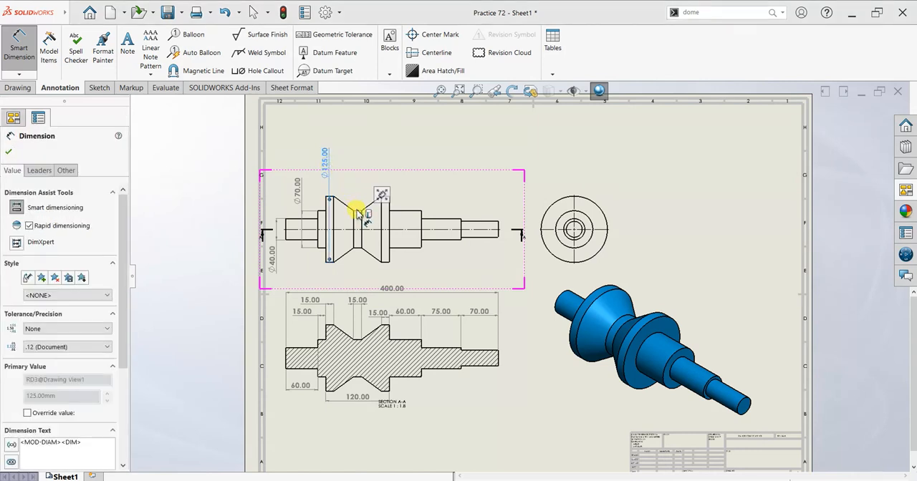
{"action": "left_click", "coordinate": [358, 231]}
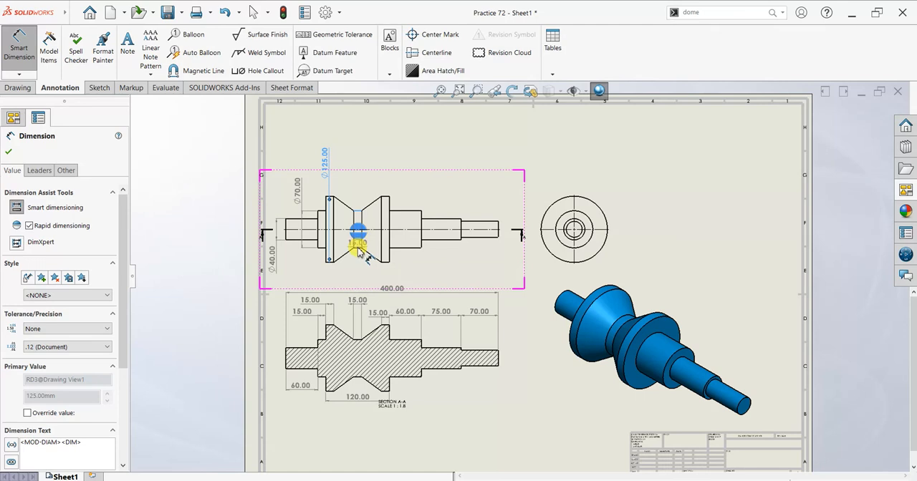
{"action": "left_click", "coordinate": [358, 248]}
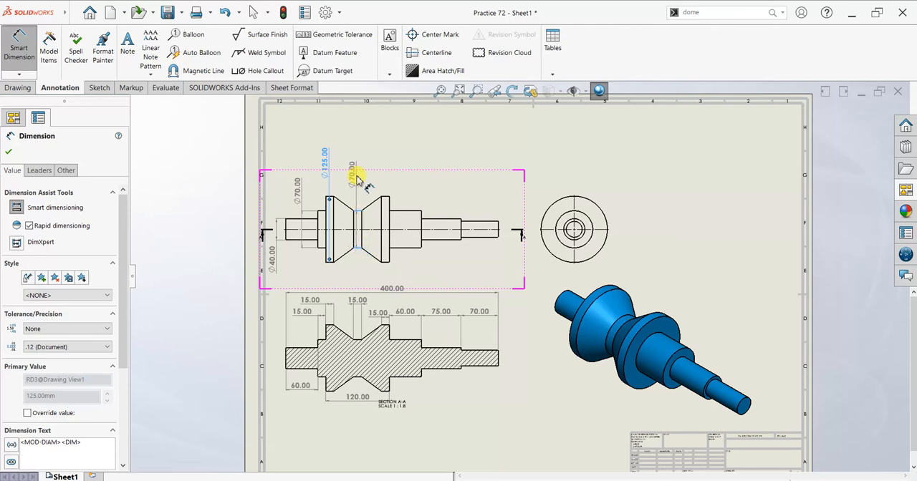
{"action": "left_click", "coordinate": [355, 177]}
Dimension the diameters of the rim's right flat land and the adjacent large shaft step above the front view.
{"action": "left_click", "coordinate": [385, 199]}
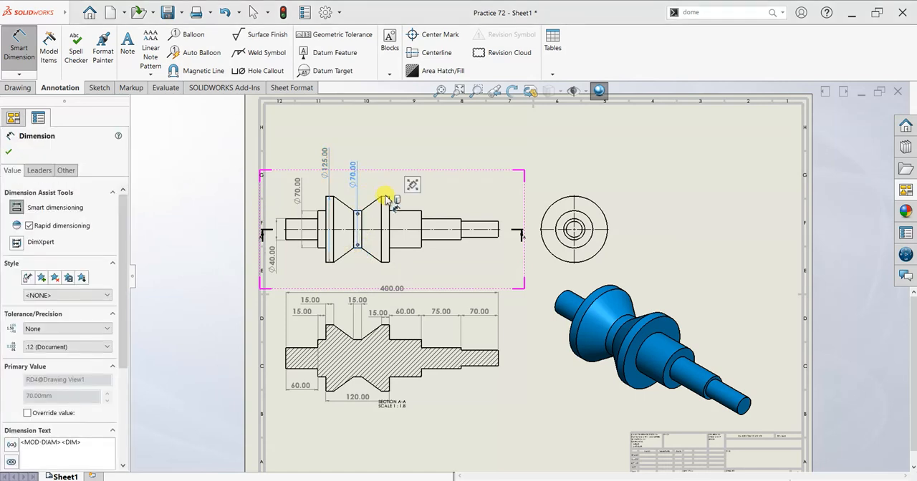
{"action": "left_click", "coordinate": [384, 247]}
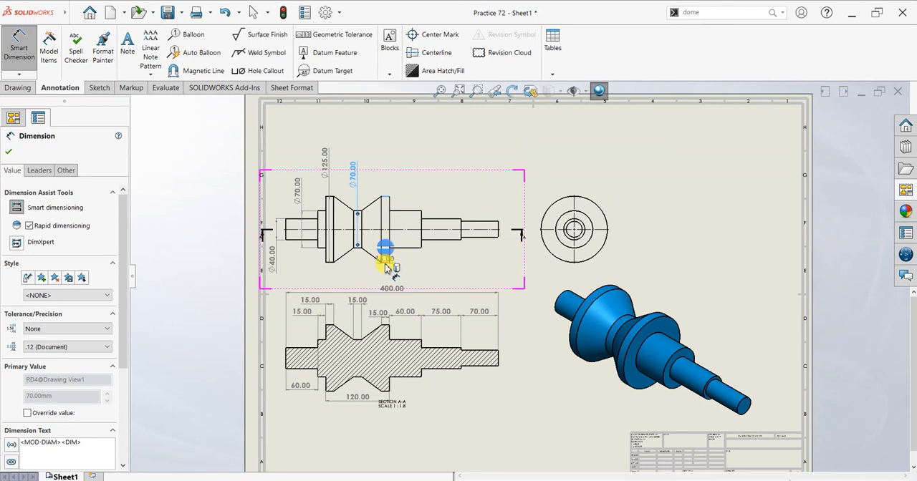
{"action": "left_click", "coordinate": [382, 151]}
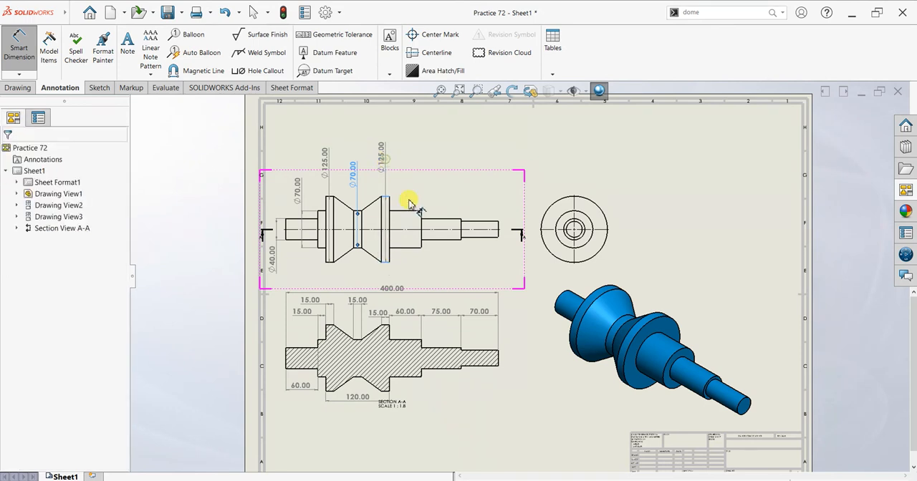
{"action": "left_click", "coordinate": [413, 214]}
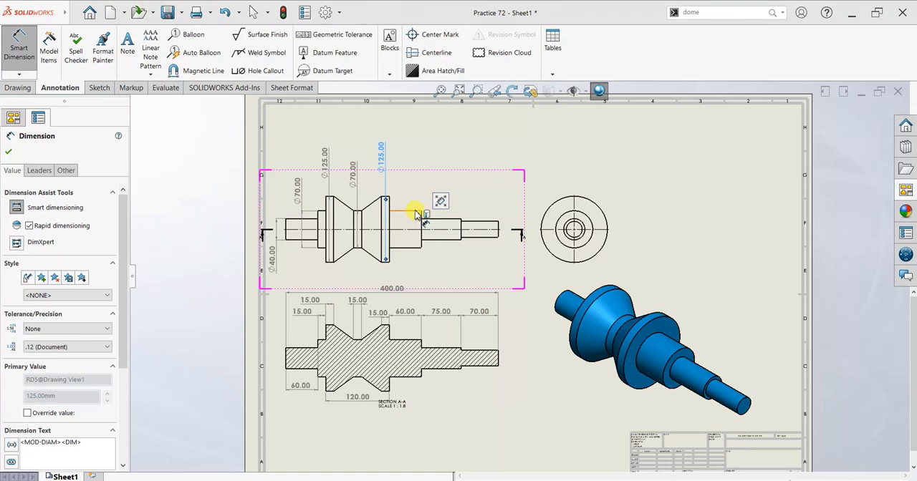
{"action": "left_click", "coordinate": [410, 248]}
{"action": "left_click", "coordinate": [398, 246]}
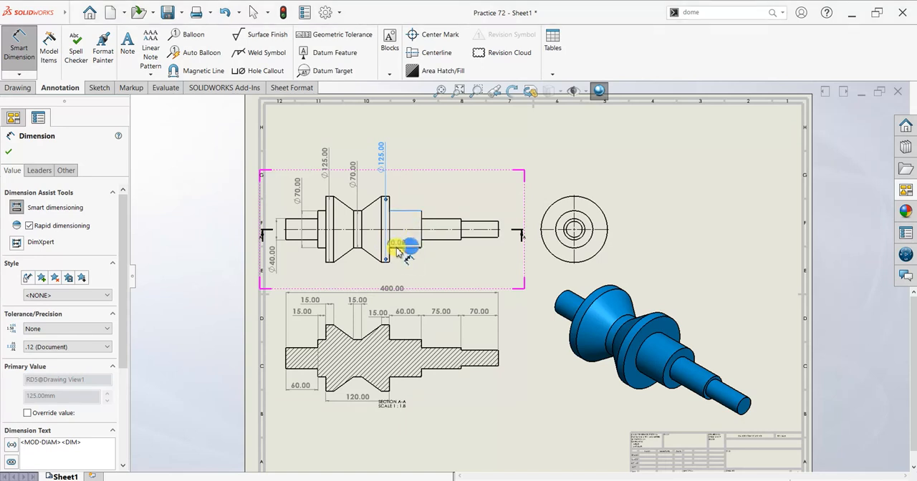
{"action": "left_click", "coordinate": [406, 175]}
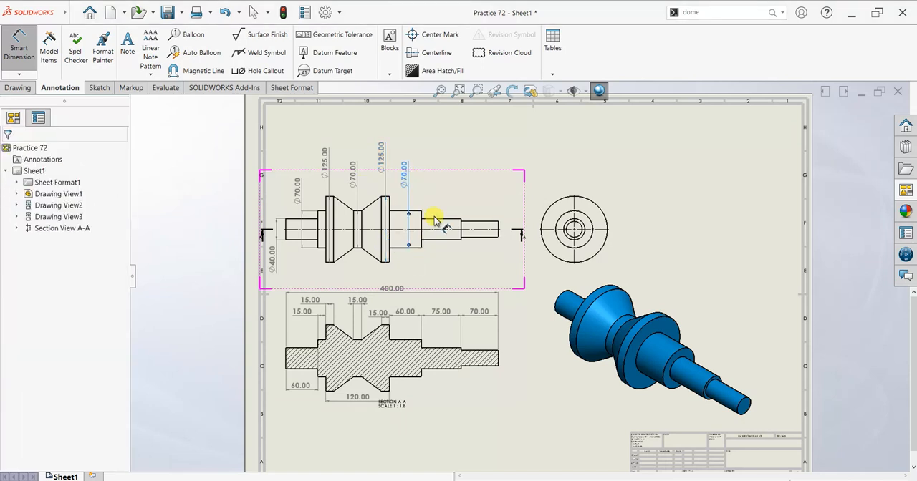
Dimension the diameters of the middle shaft step and the right end journal above the front view.
{"action": "left_click", "coordinate": [435, 239]}
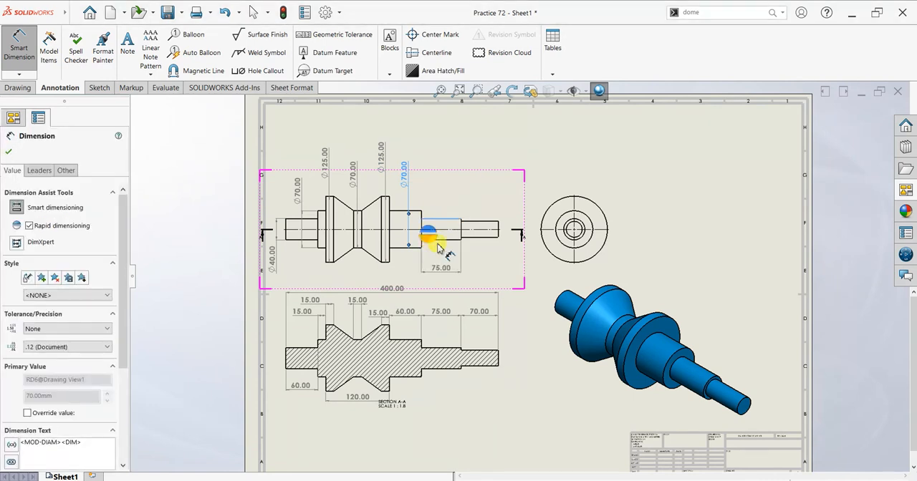
{"action": "left_click", "coordinate": [439, 182]}
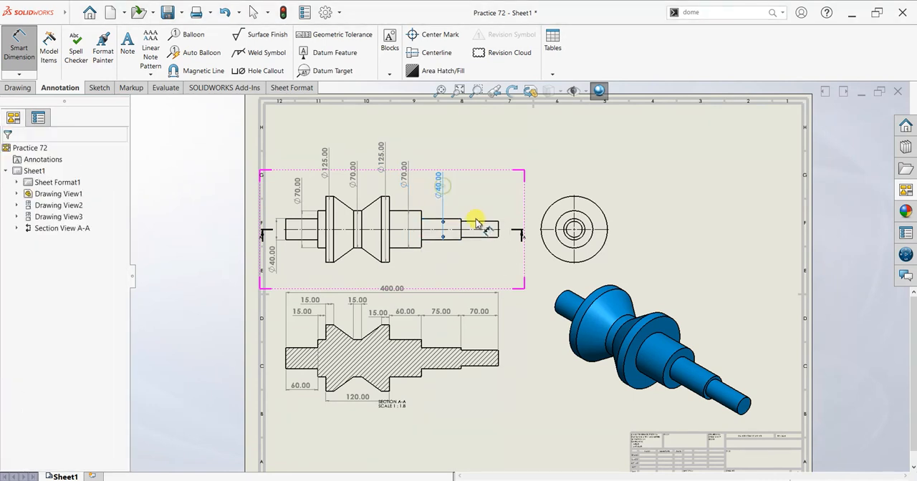
{"action": "left_click", "coordinate": [483, 238]}
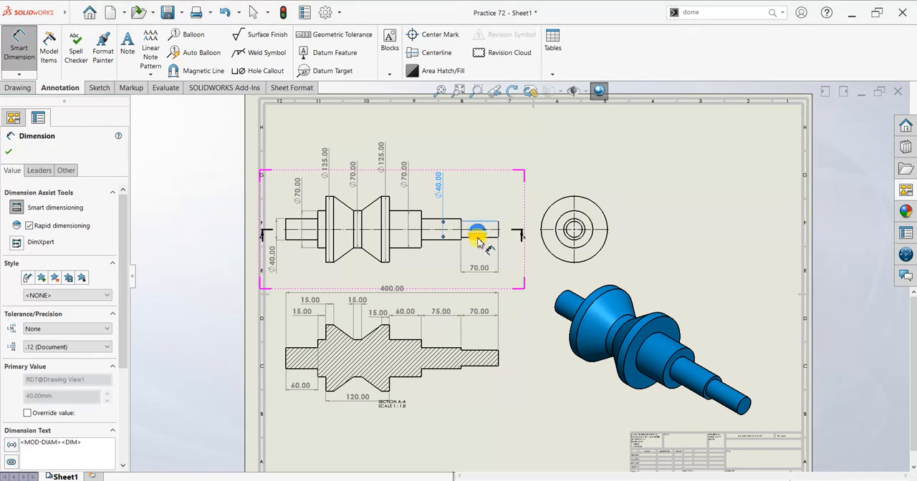
{"action": "left_click", "coordinate": [486, 197]}
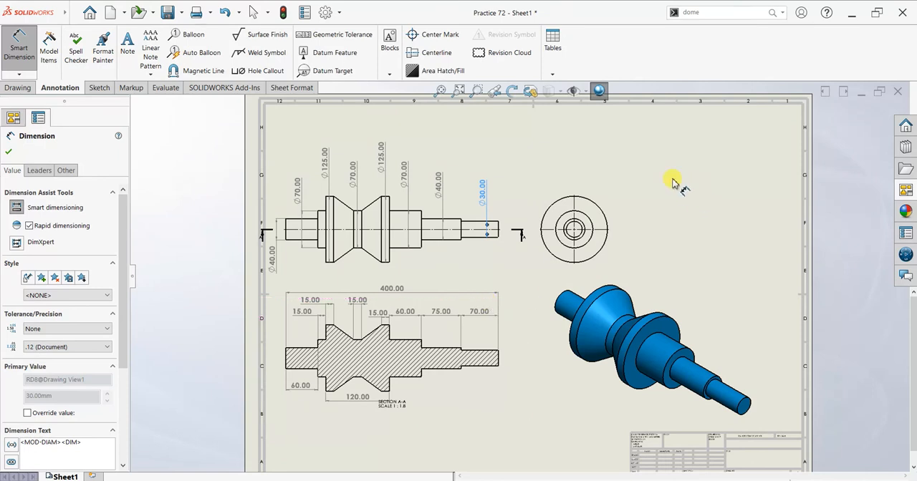
{"action": "key", "text": "Escape"}
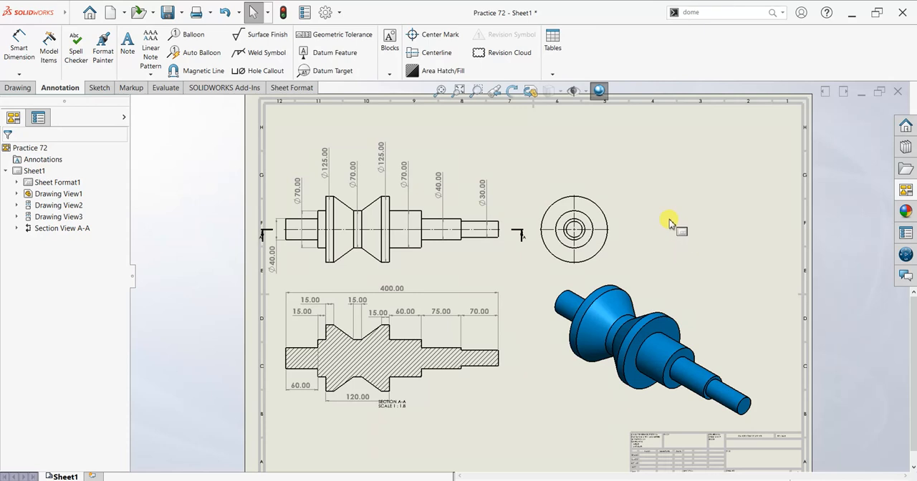
Add a note reading "All Dimensions are in mm" near the sheet's upper edge, above the side view.
{"action": "mouse_move", "coordinate": [3, 2]}
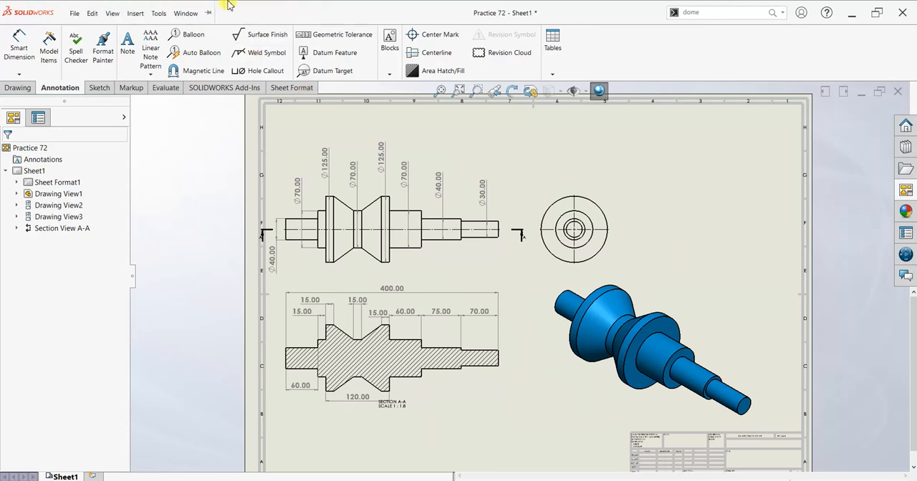
{"action": "left_click", "coordinate": [127, 43]}
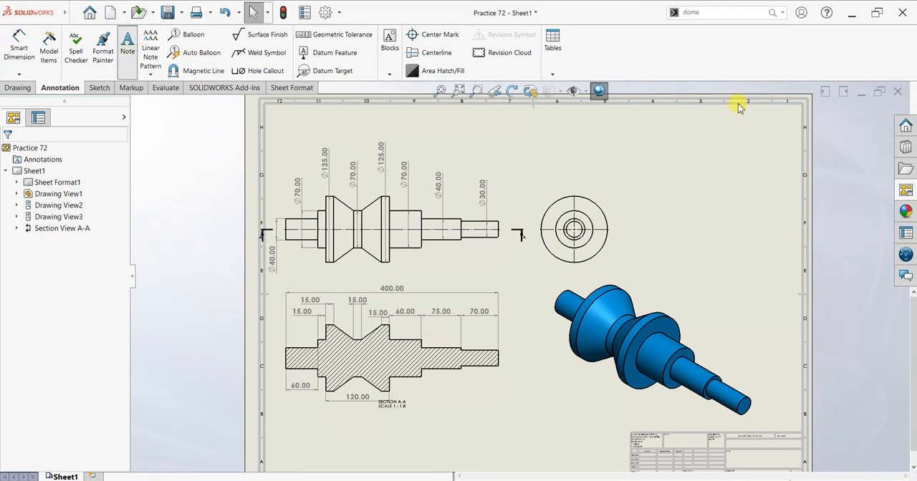
{"action": "left_click", "coordinate": [604, 122]}
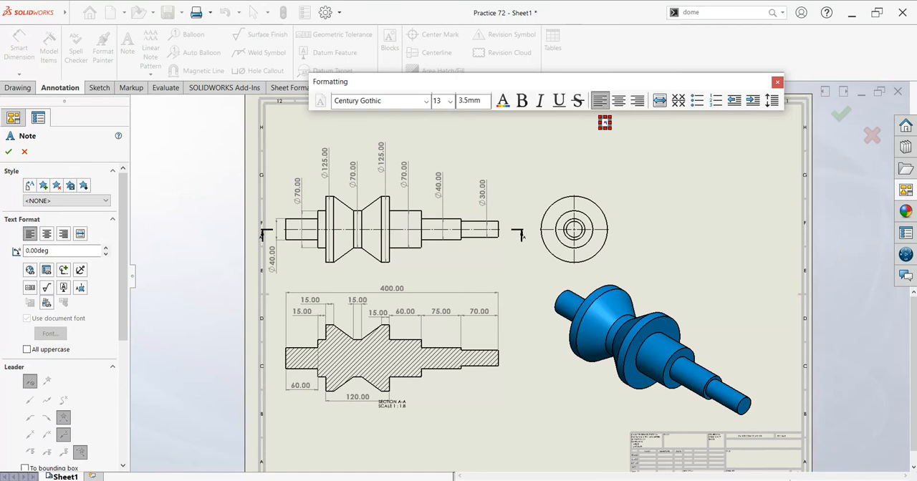
{"action": "type", "text": "All Dimensions are in mm"}
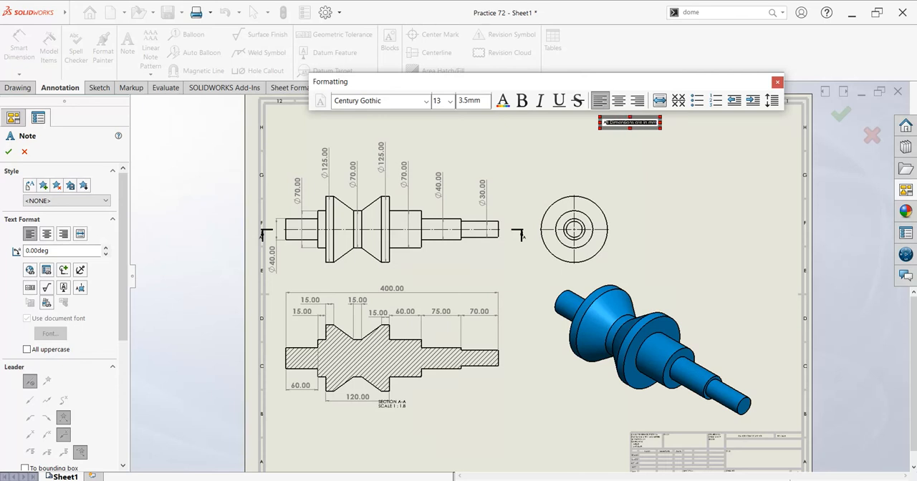
Format the note's text at font size 36 in bold blue.
{"action": "left_click", "coordinate": [450, 101]}
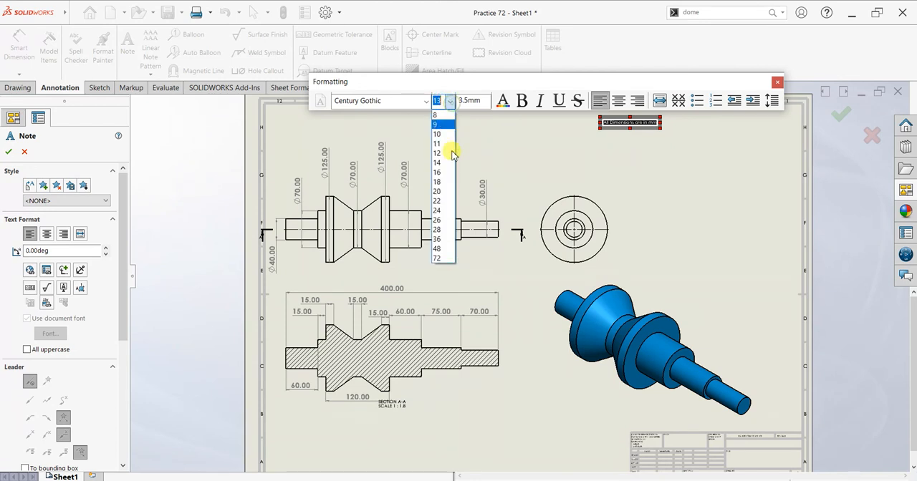
{"action": "left_click", "coordinate": [449, 223]}
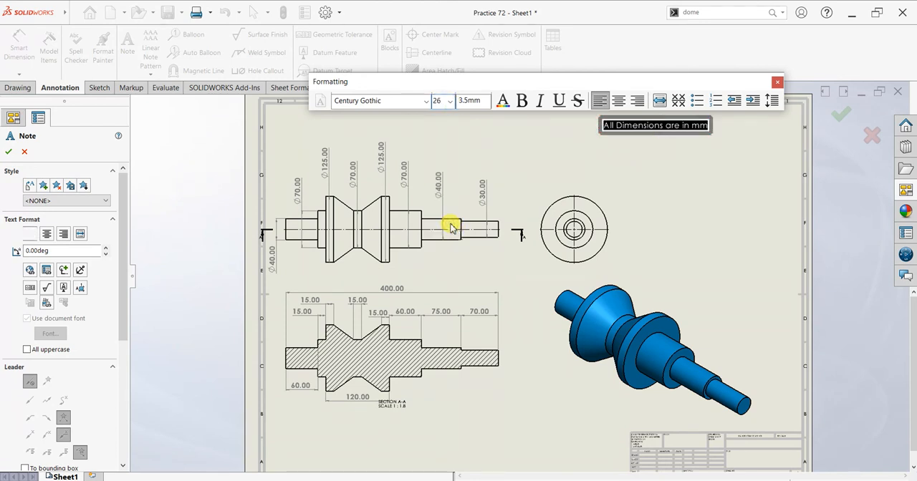
{"action": "left_click", "coordinate": [450, 101]}
{"action": "left_click", "coordinate": [441, 242]}
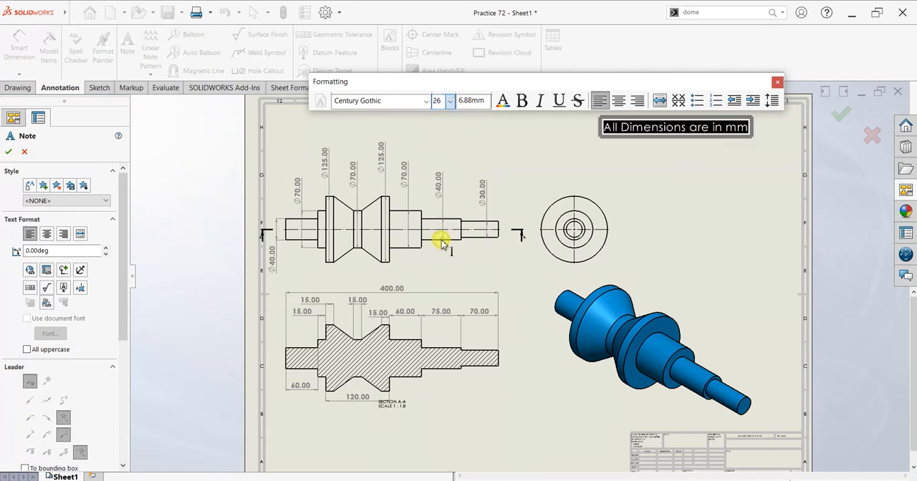
{"action": "left_click", "coordinate": [504, 102]}
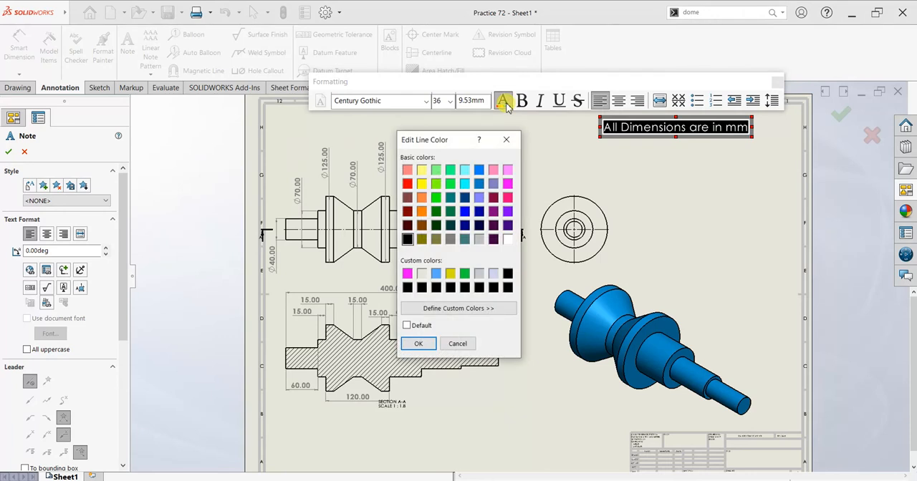
{"action": "left_click", "coordinate": [465, 213]}
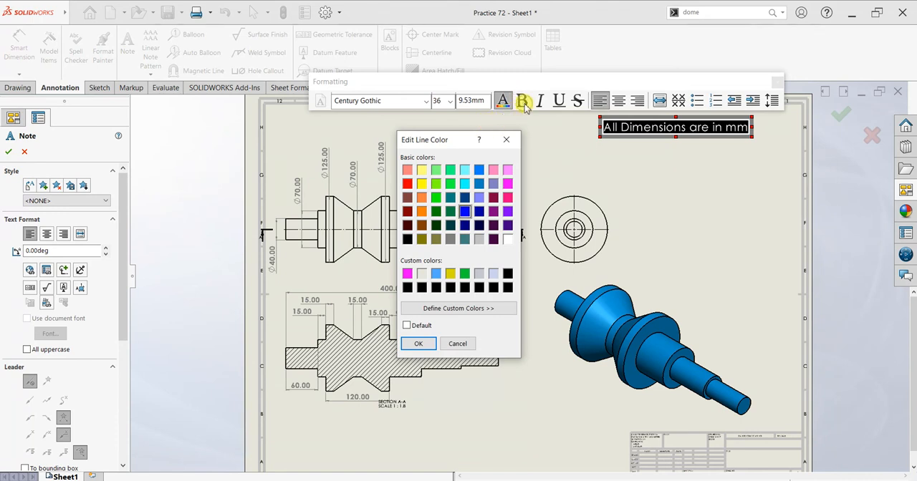
{"action": "left_click", "coordinate": [419, 344]}
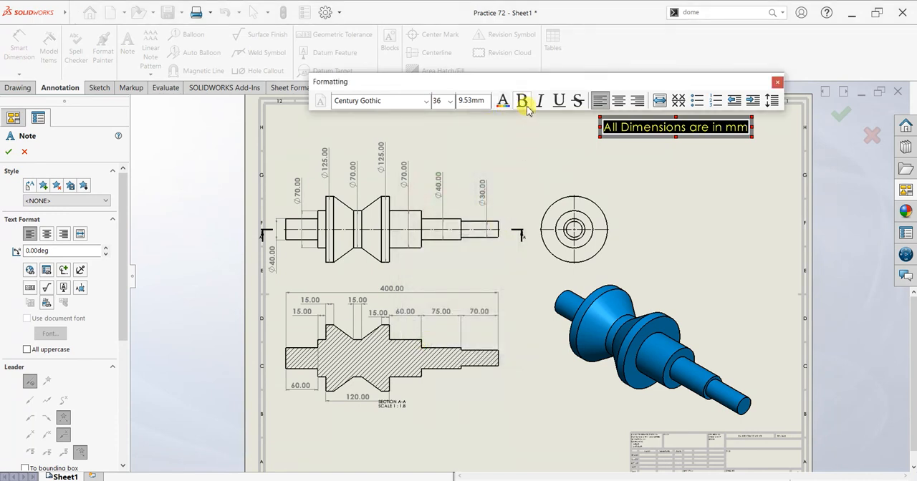
{"action": "left_click", "coordinate": [525, 106]}
{"action": "left_click", "coordinate": [676, 180]}
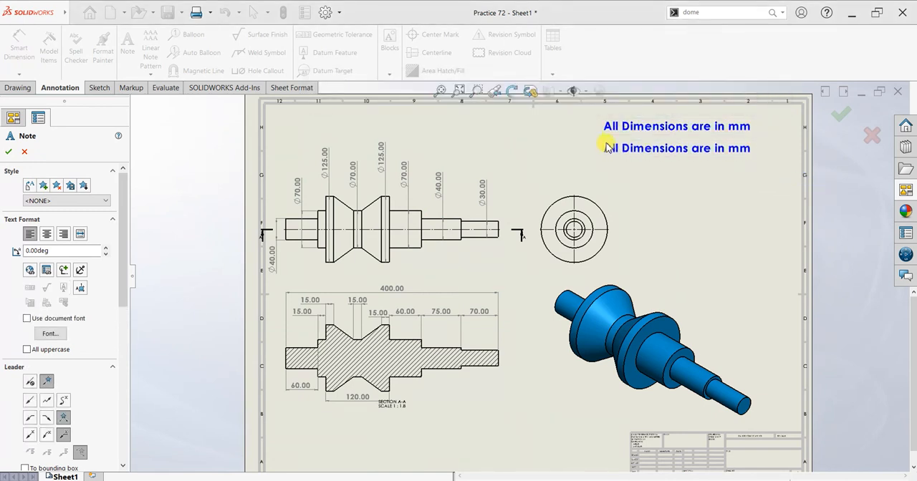
{"action": "left_click", "coordinate": [608, 143]}
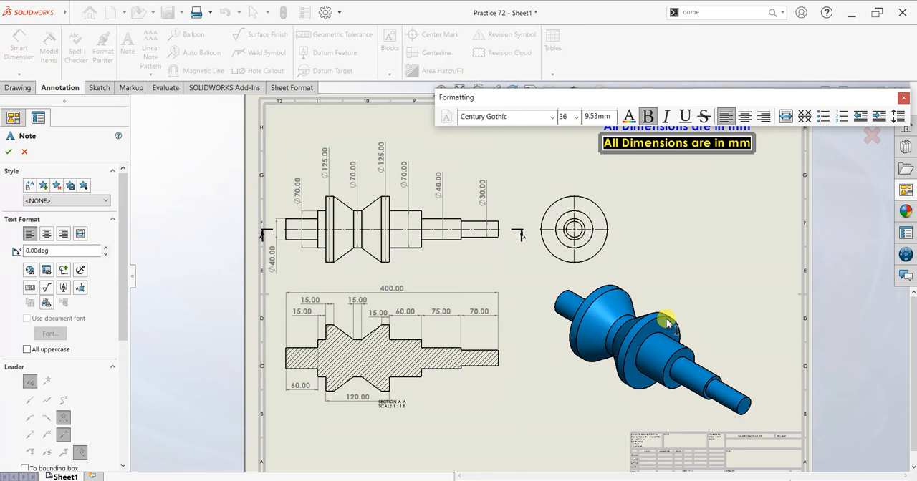
{"action": "key", "text": "Delete"}
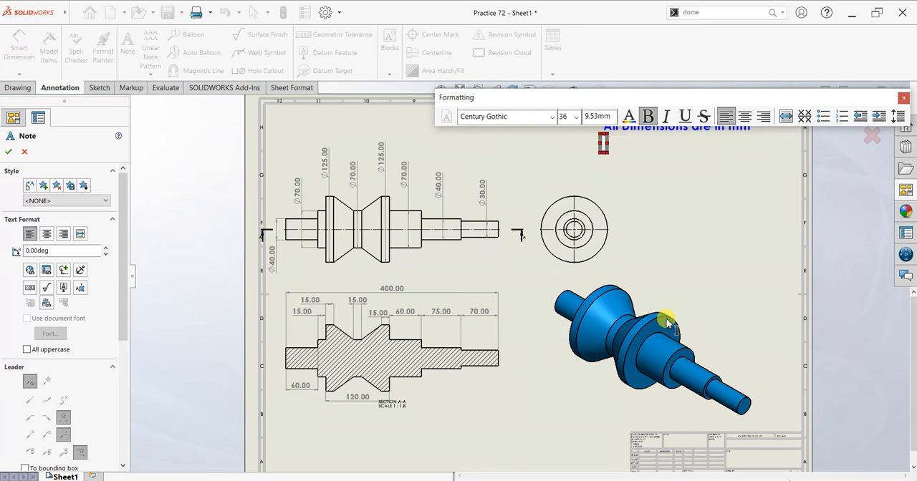
{"action": "left_click", "coordinate": [666, 322]}
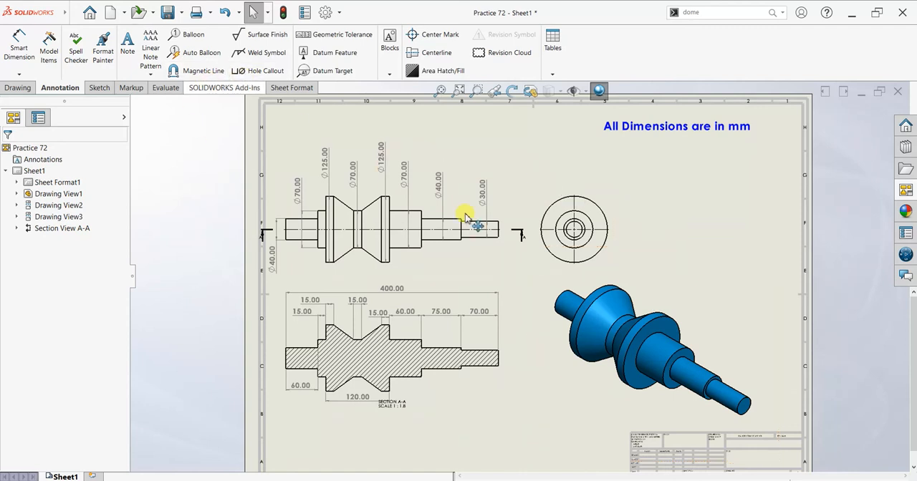
{"action": "scroll", "coordinate": [700, 252], "scroll_direction": "down", "scroll_amount": 1}
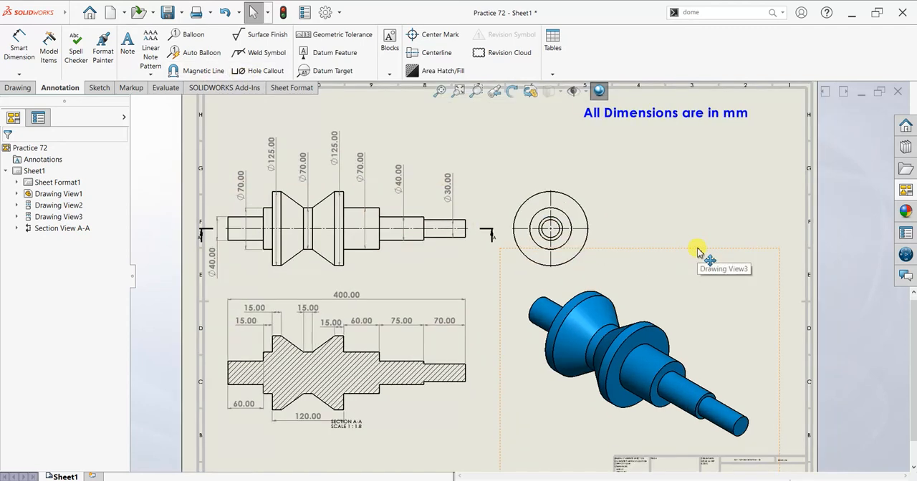
{"action": "scroll", "coordinate": [701, 217], "scroll_direction": "down", "scroll_amount": 1}
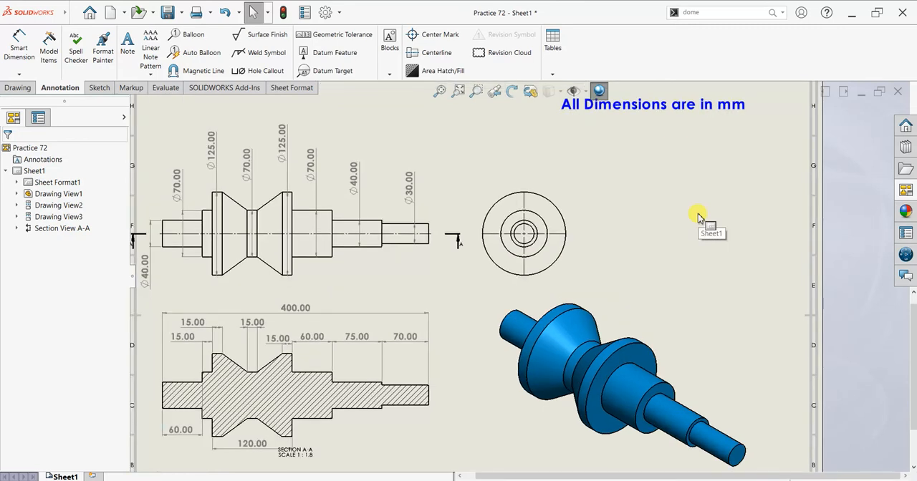